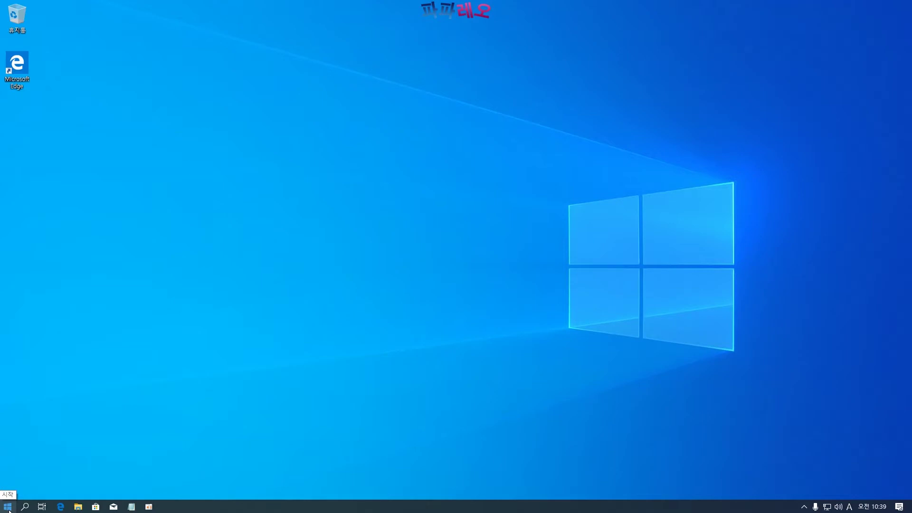
# Drag Internet Explorer from the Start menu's Windows 보조프로그램 folder onto the desktop
pyautogui.click(9, 509)
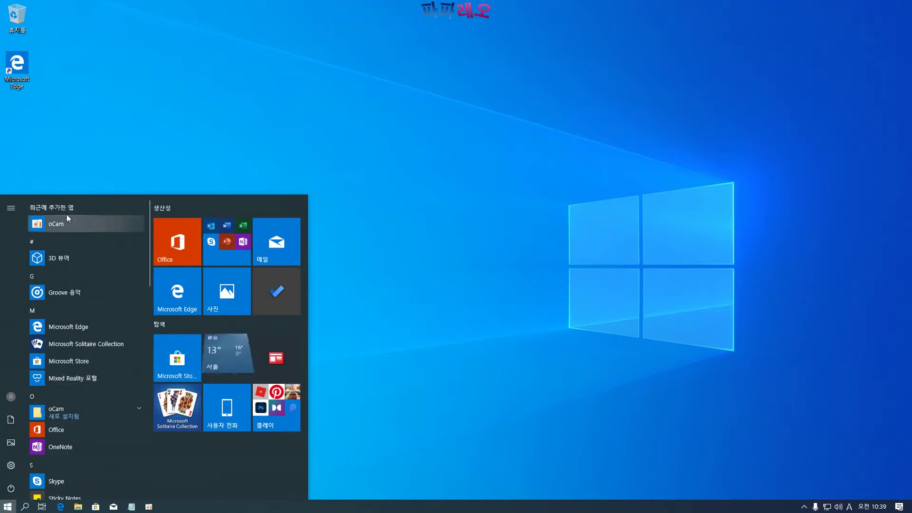
pyautogui.scroll(-5, 62, 337)
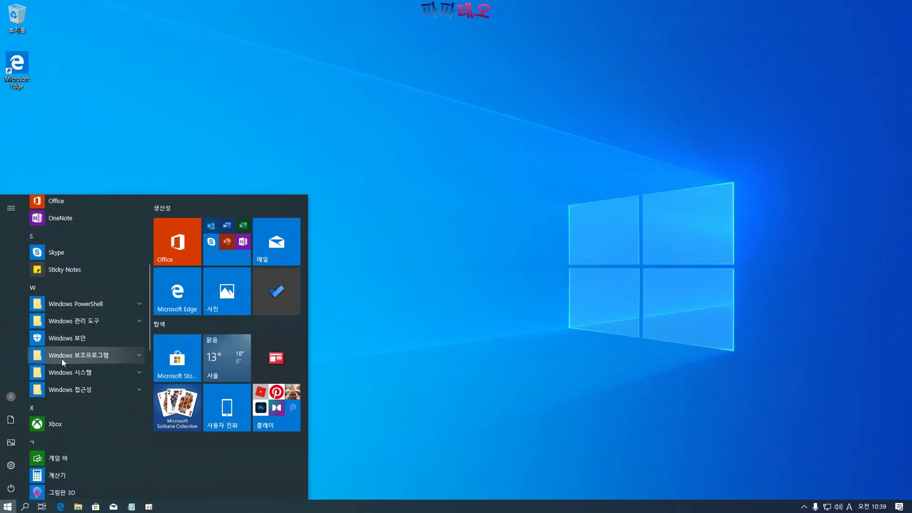
pyautogui.click(73, 355)
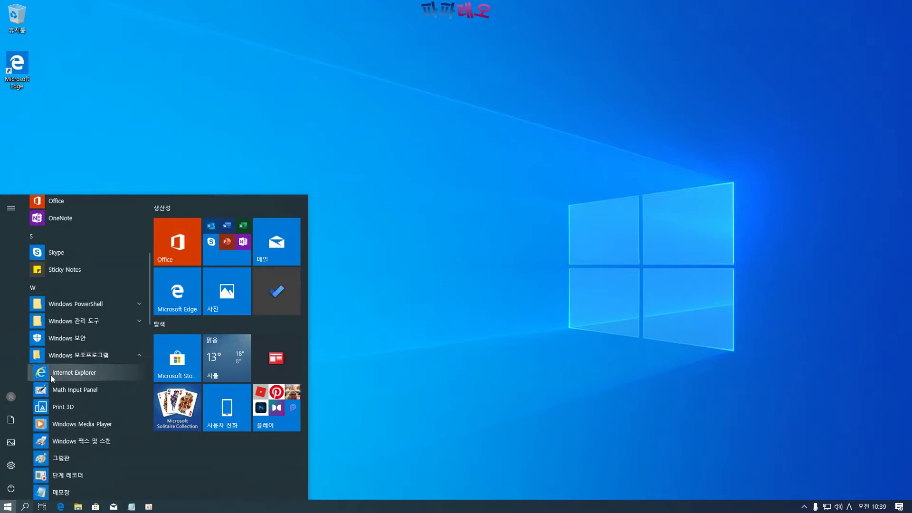
pyautogui.moveTo(56, 378); pyautogui.dragTo(13, 124)
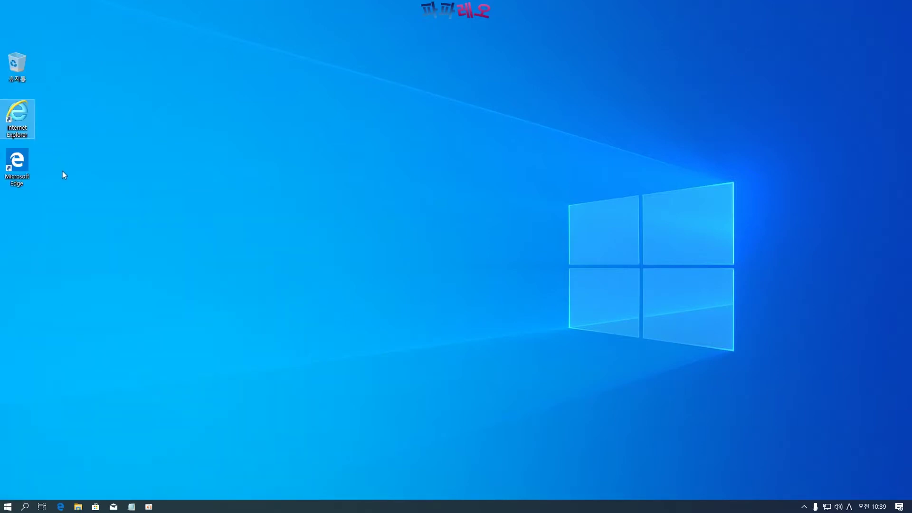
# Move all three desktop icons up to the top of the desktop
pyautogui.moveTo(58, 54); pyautogui.dragTo(18, 198)
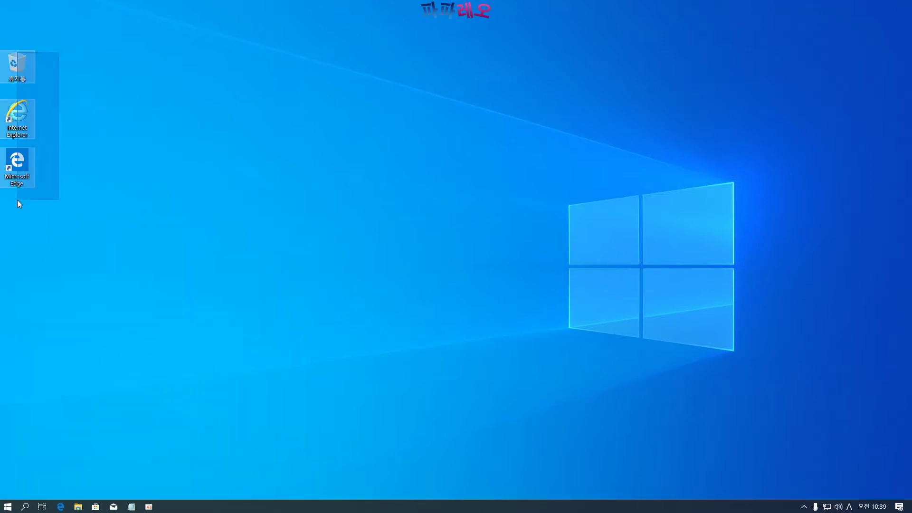
pyautogui.moveTo(15, 69); pyautogui.dragTo(19, 25)
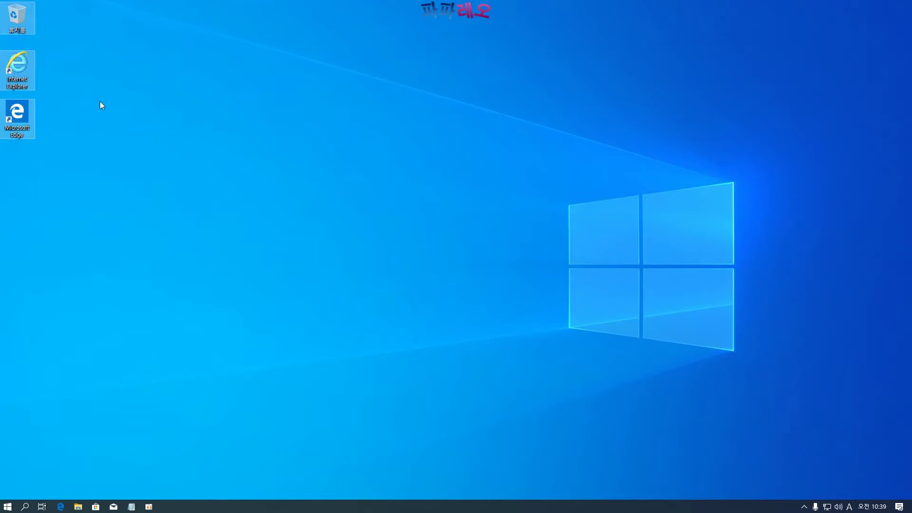
pyautogui.click(70, 96)
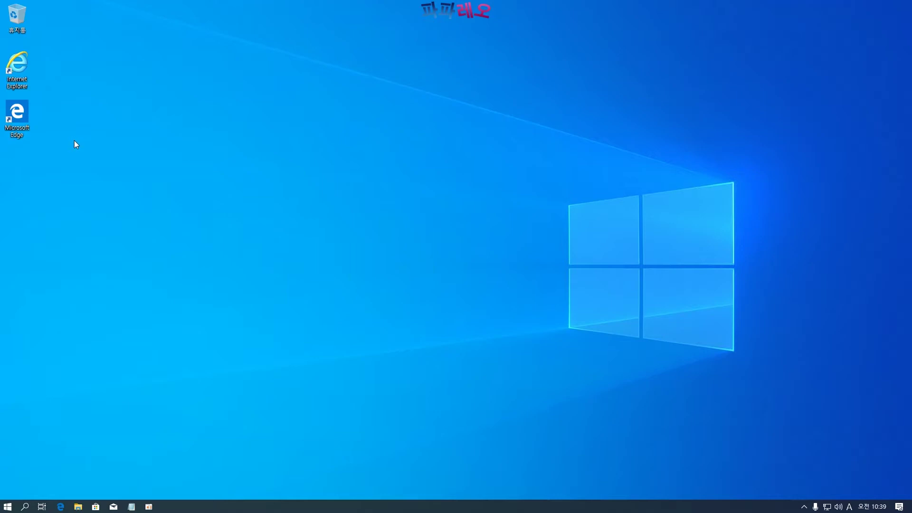
# In Edge, search Bing for 크롬 설치 and open Google's Chrome installation help page
pyautogui.doubleClick(16, 112)
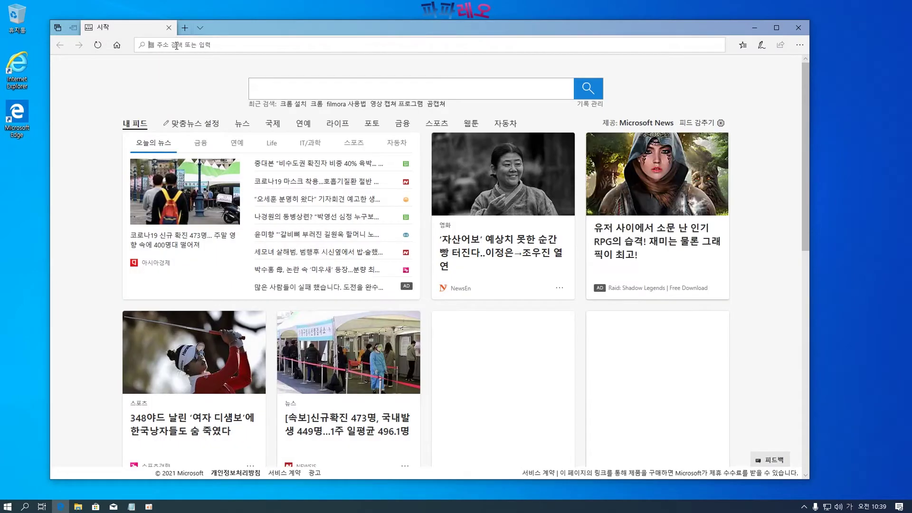
pyautogui.write('크롬 ')
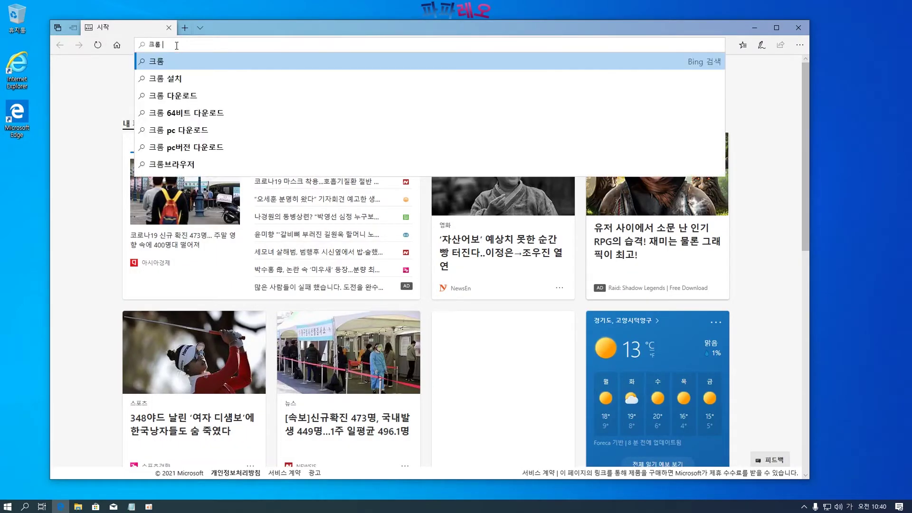
pyautogui.write('ㅅ설치')
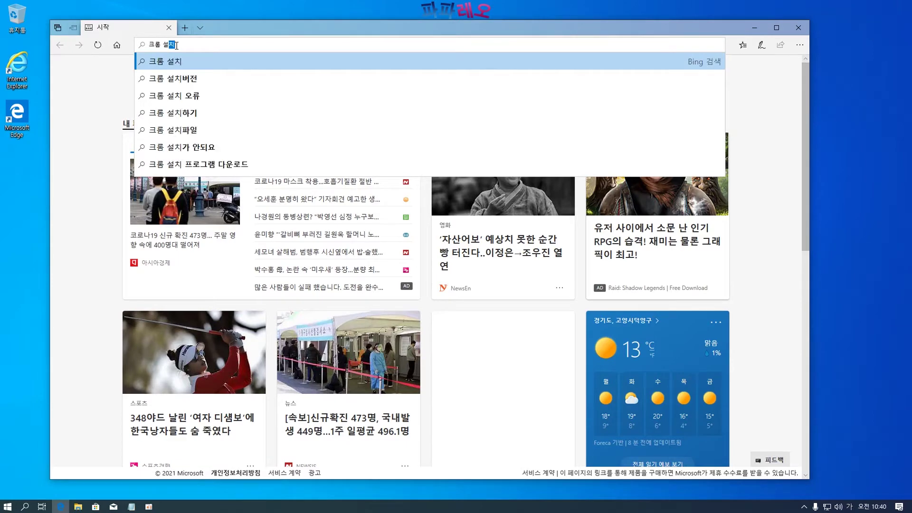
pyautogui.press('Return')
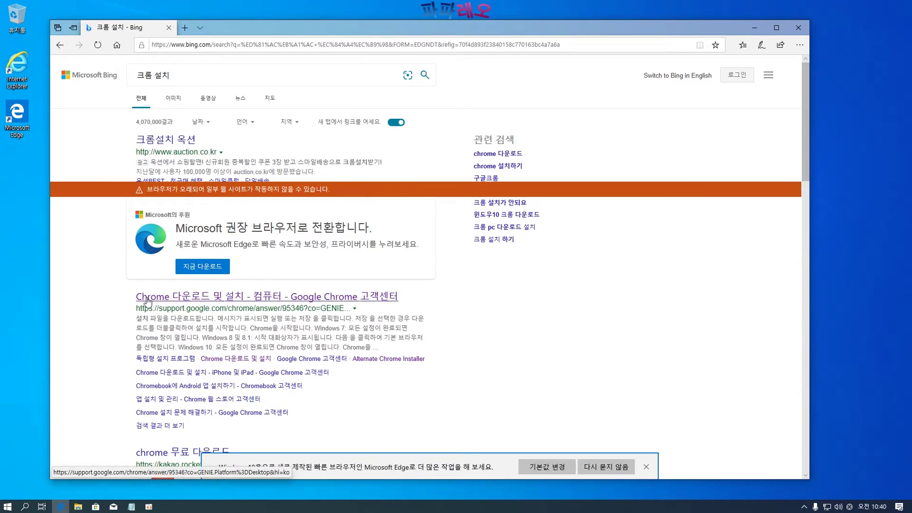
pyautogui.click(171, 300)
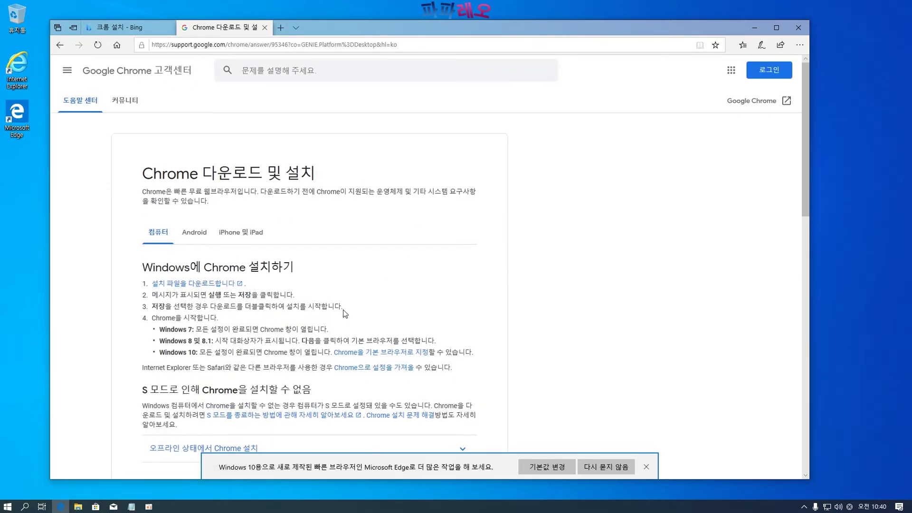
# Download ChromeSetup.exe from the Chrome download page and run it
pyautogui.scroll(-3, 345, 313)
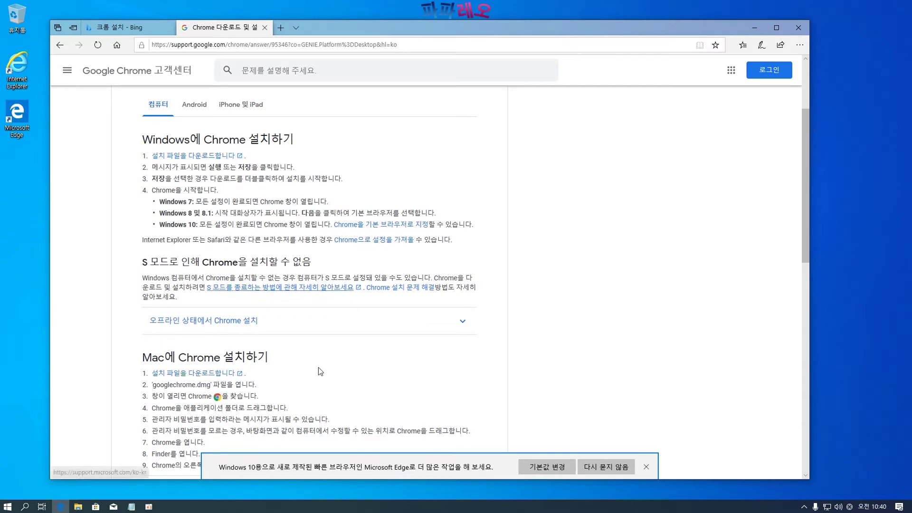
pyautogui.scroll(-6, 318, 371)
pyautogui.scroll(8, 288, 329)
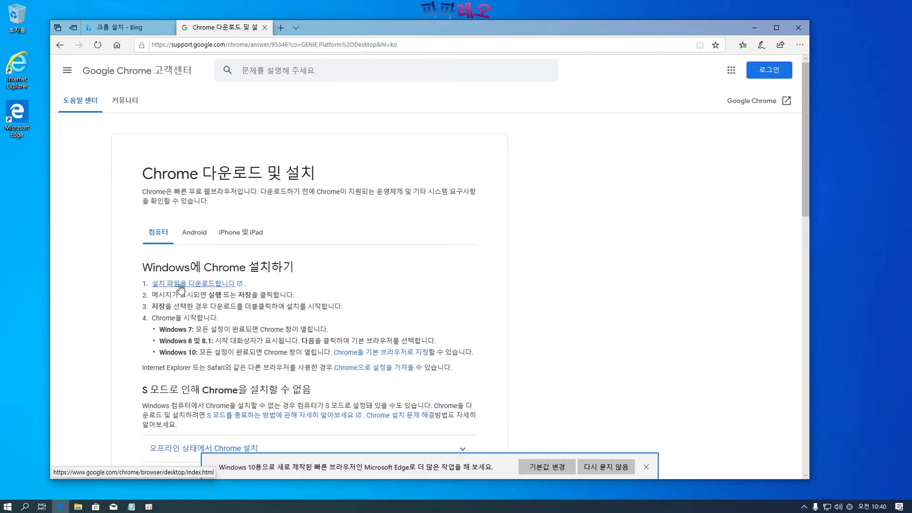
pyautogui.click(180, 285)
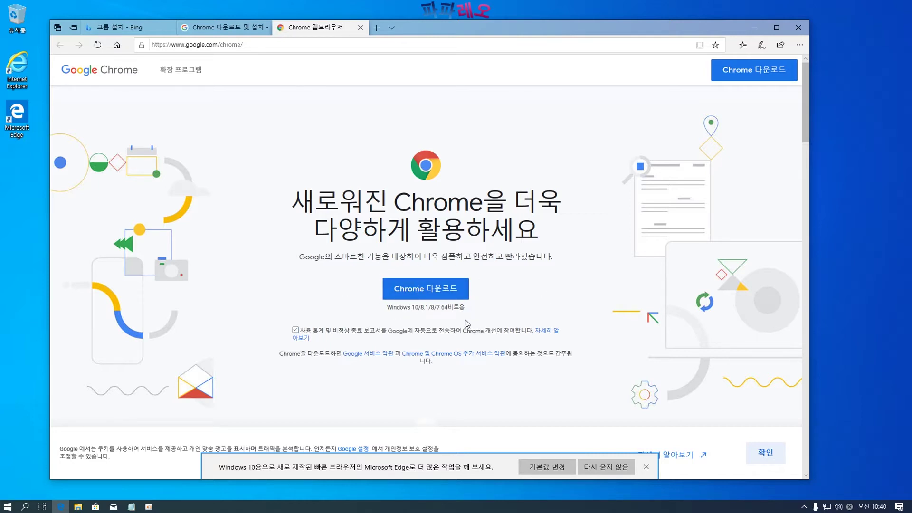
pyautogui.click(428, 298)
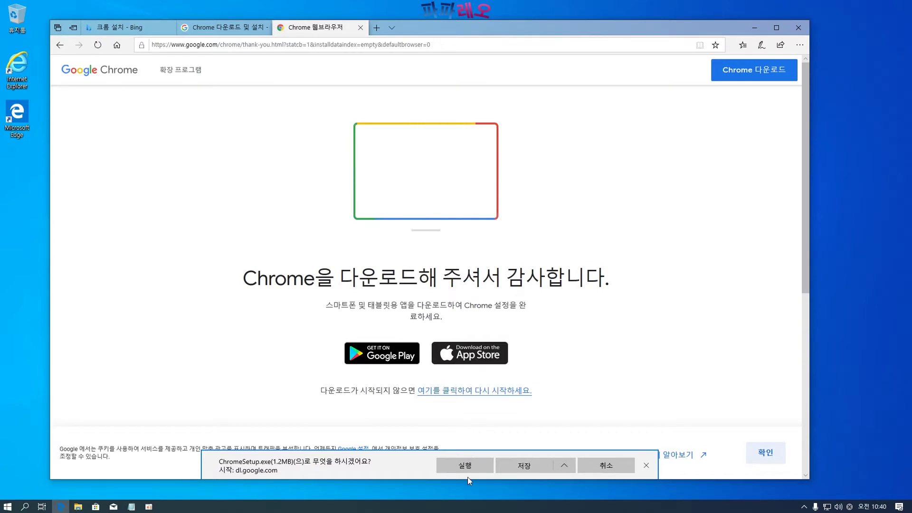
pyautogui.click(465, 467)
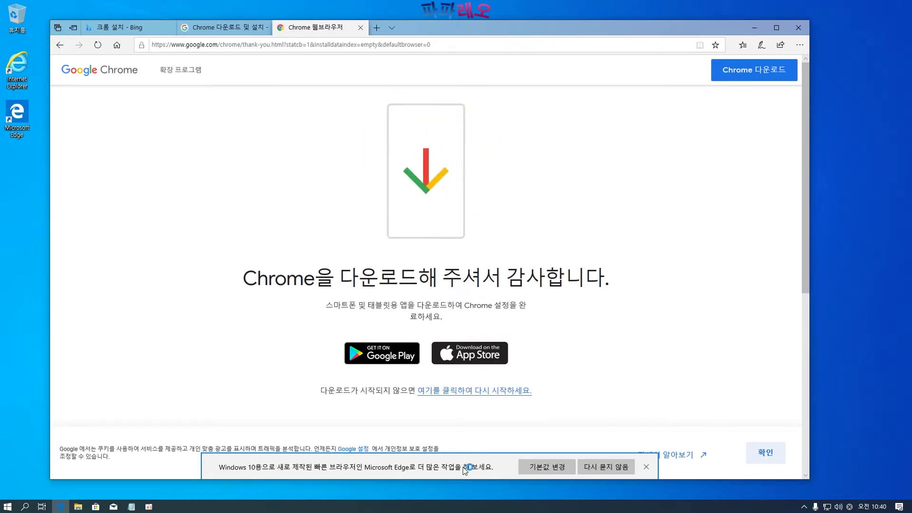
pyautogui.moveTo(412, 32); pyautogui.dragTo(484, 350)
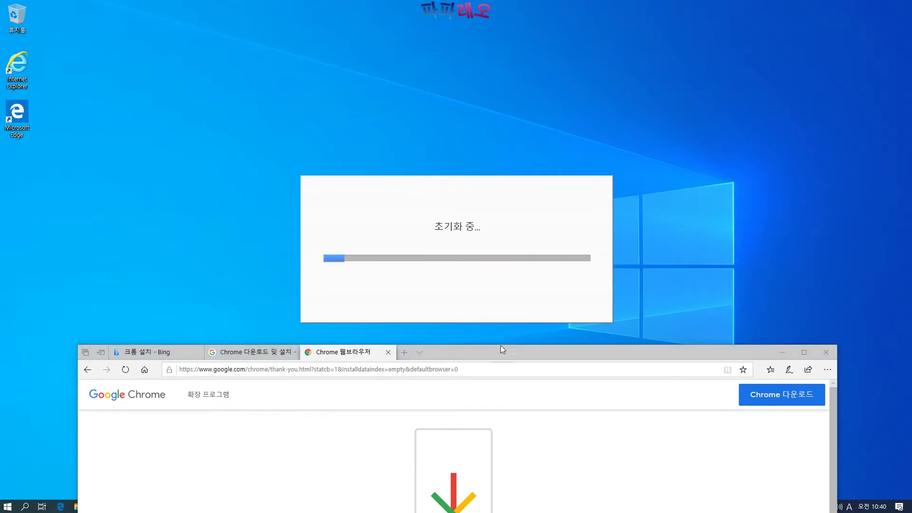
# Once installation finishes, close the Chrome welcome window
pyautogui.moveTo(496, 350); pyautogui.dragTo(518, 347)
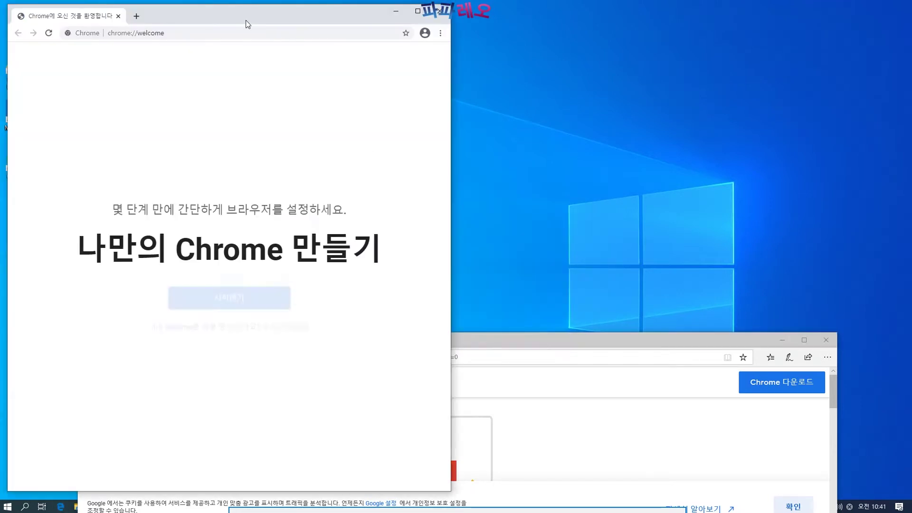
pyautogui.moveTo(224, 10); pyautogui.dragTo(289, 10)
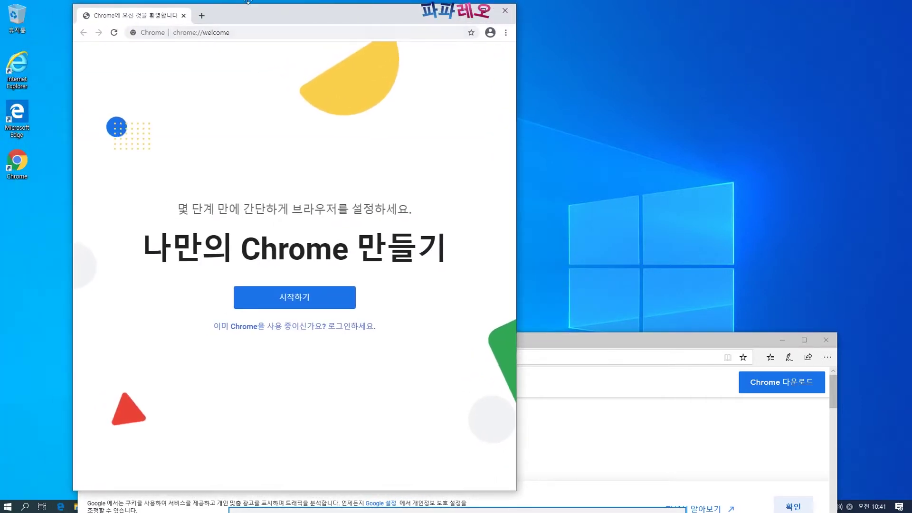
pyautogui.click(505, 10)
# Open Chrome from its new desktop shortcut, then close both the Chrome and Edge windows
pyautogui.moveTo(482, 344); pyautogui.dragTo(480, 93)
pyautogui.doubleClick(33, 164)
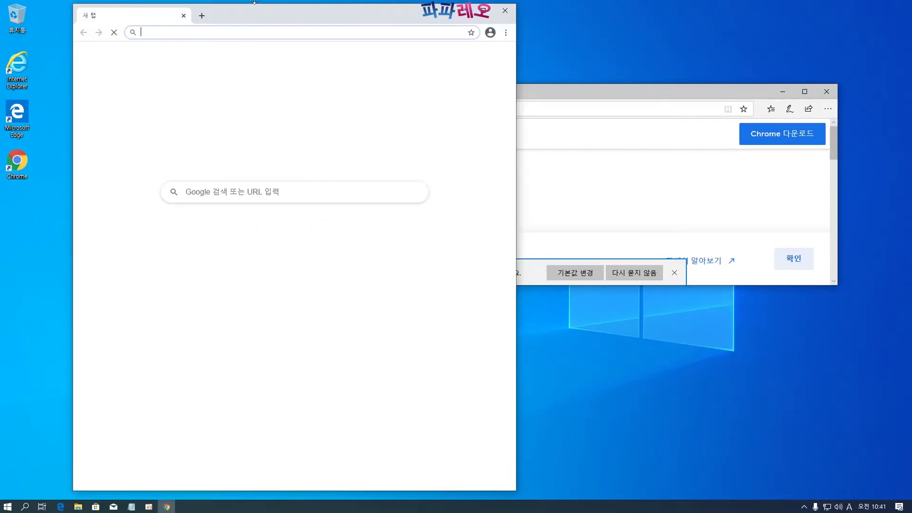
pyautogui.moveTo(250, 16); pyautogui.dragTo(259, 12)
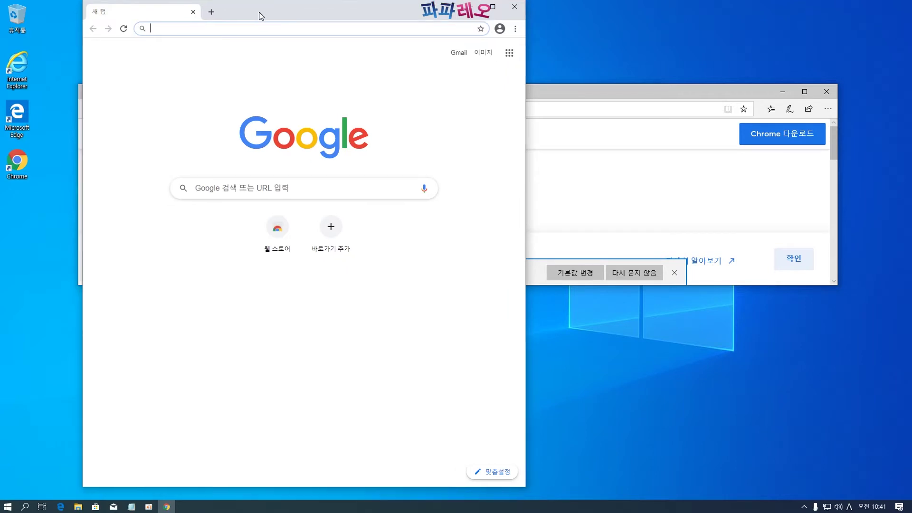
pyautogui.click(514, 7)
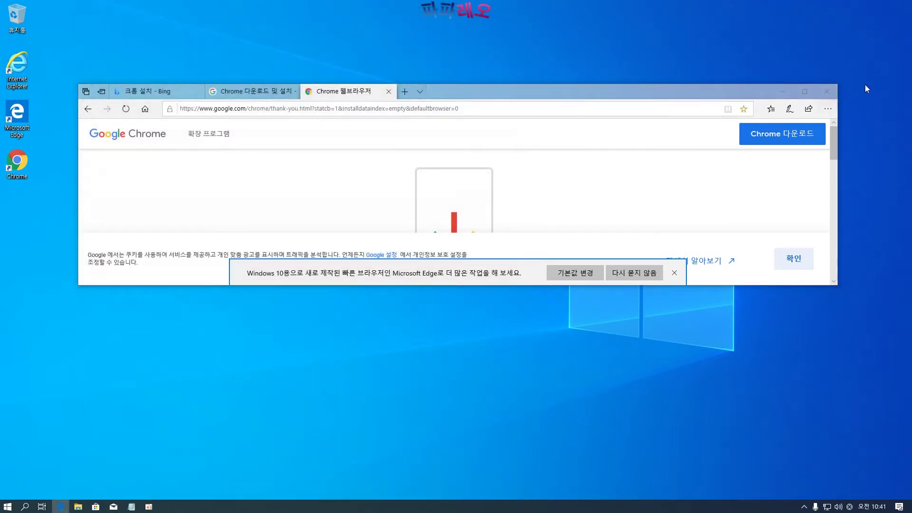
pyautogui.click(826, 91)
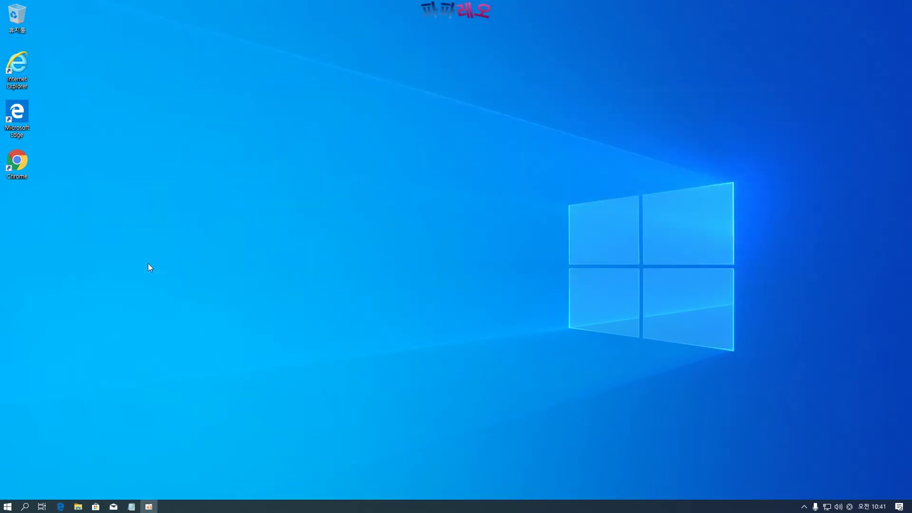
# Launch Chrome from the desktop, widen its window, and search Google for 곰플레이어 다운로드
pyautogui.doubleClick(16, 164)
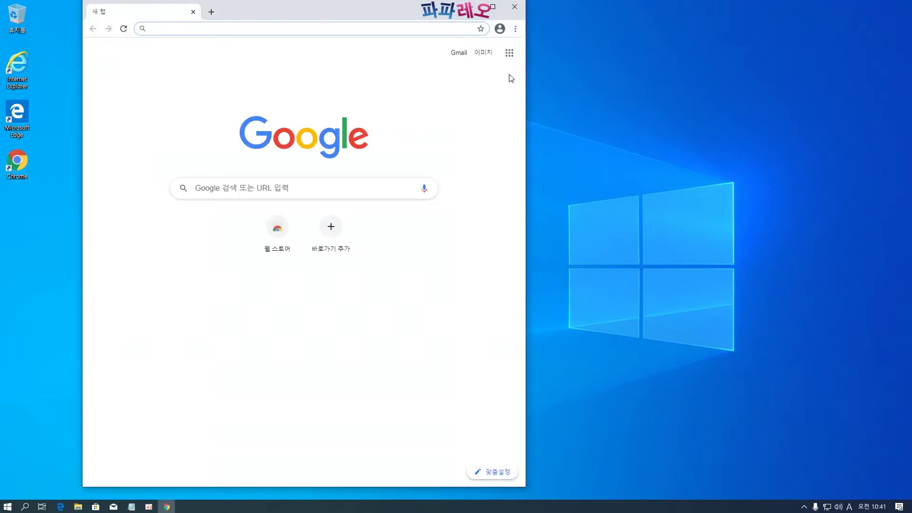
pyautogui.moveTo(524, 82); pyautogui.dragTo(756, 81)
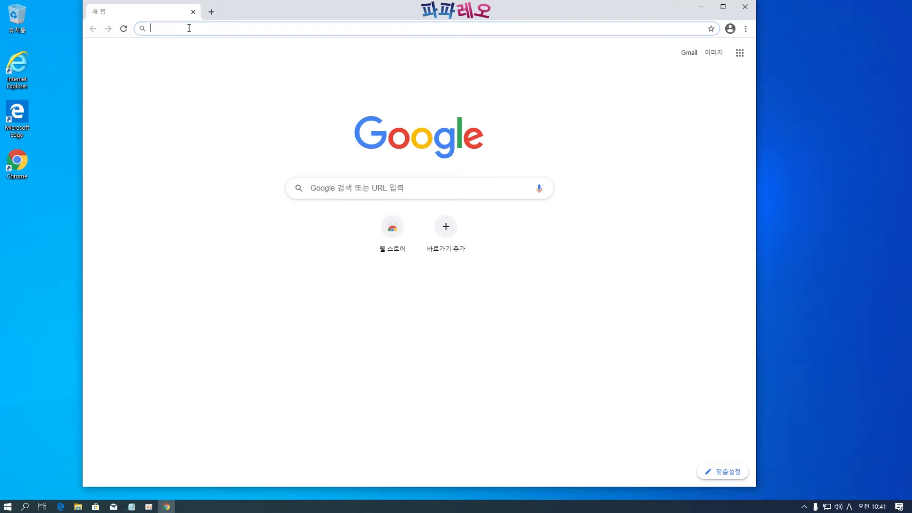
pyautogui.write('rha')
pyautogui.press('BackSpace')
pyautogui.press('BackSpace')
pyautogui.press('BackSpace')
pyautogui.press('Hangul')
pyautogui.write('곰ㅍ')
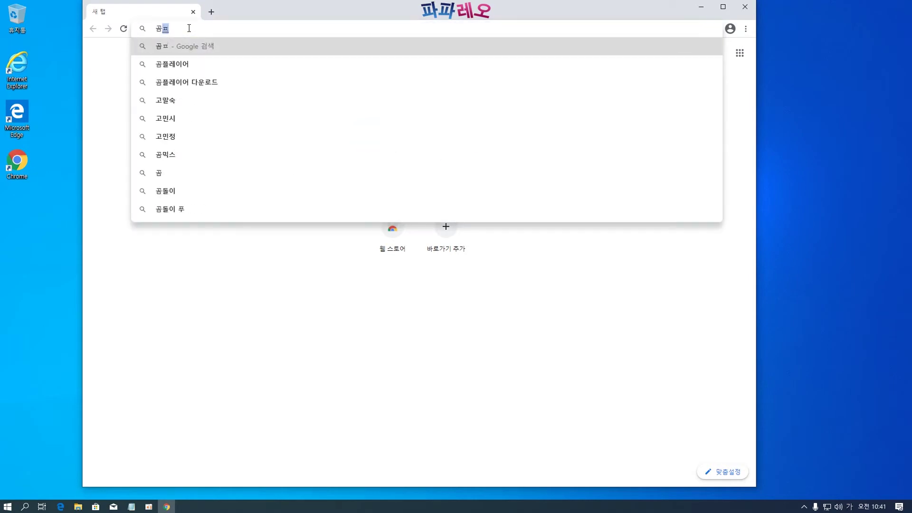
pyautogui.write('ㅡㄹㄹㅔㅇㅣㅇ')
pyautogui.press('Down')
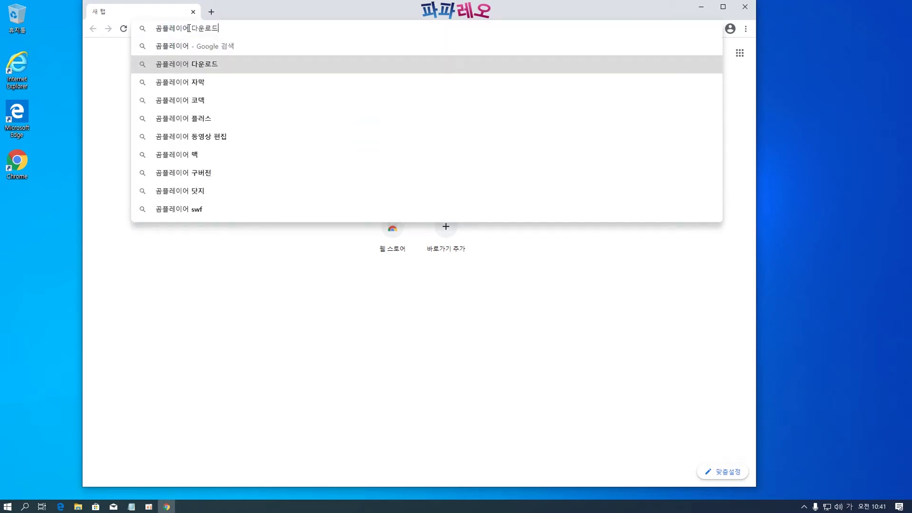
pyautogui.press('Return')
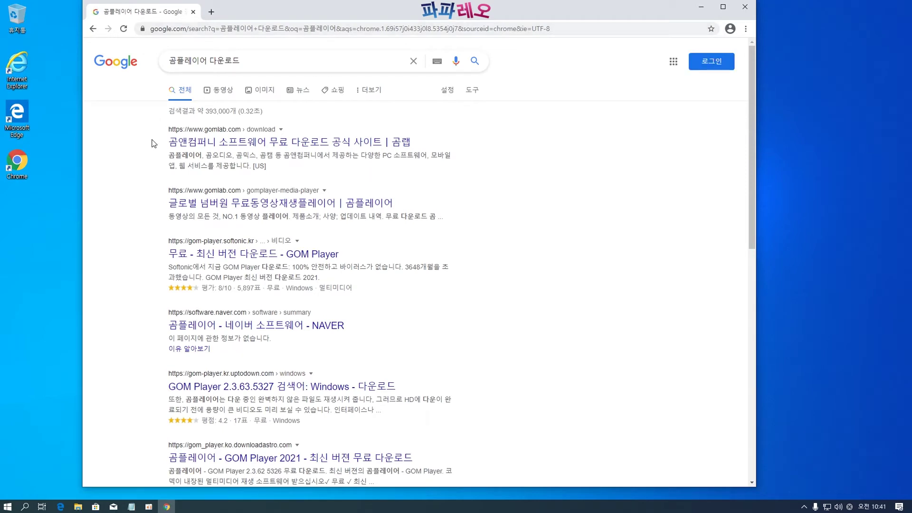
pyautogui.scroll(-1, 152, 145)
pyautogui.scroll(1, 152, 145)
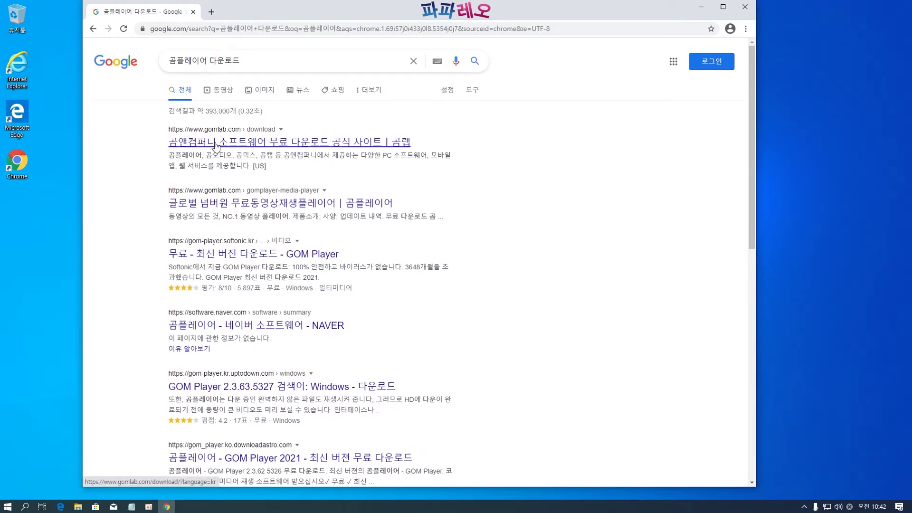
# Download the Windows GOM Player installer from gomlab.com/download and run NEW_GOMPLAYERSETUP.EXE
pyautogui.click(215, 145)
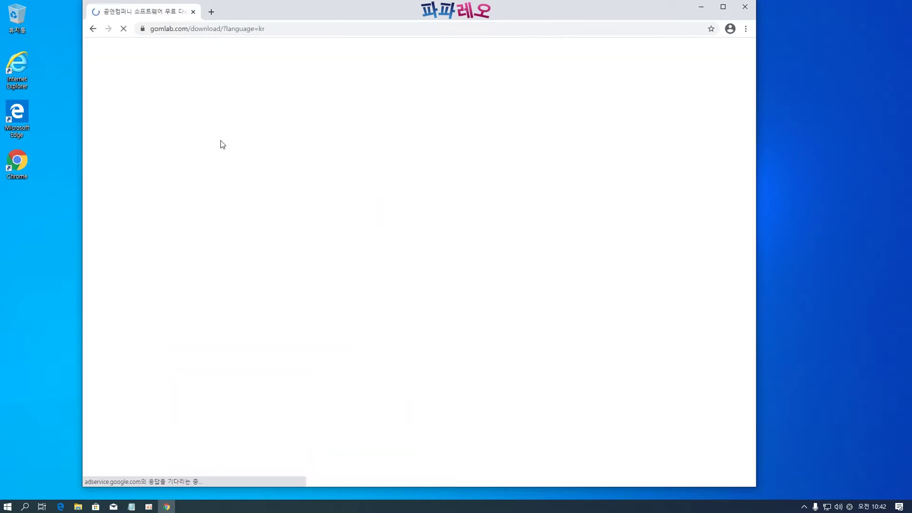
pyautogui.scroll(-2, 140, 206)
pyautogui.scroll(2, 140, 206)
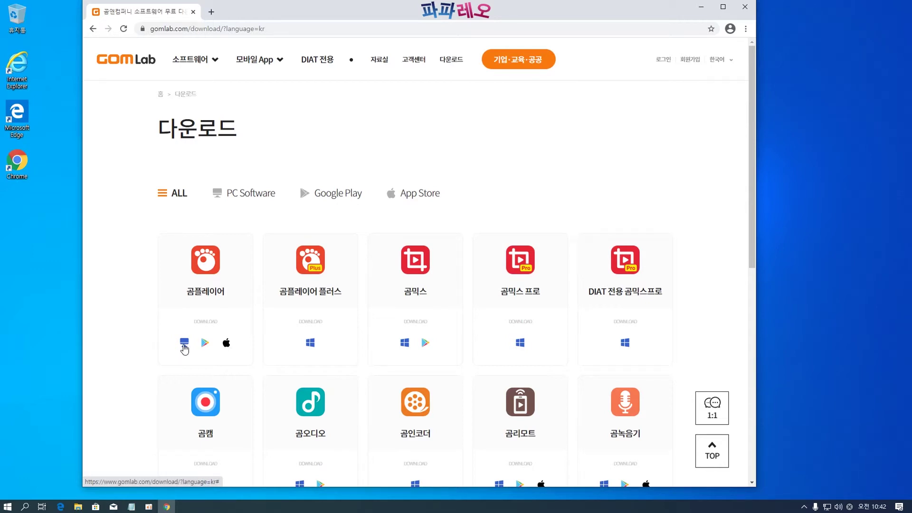
pyautogui.click(185, 347)
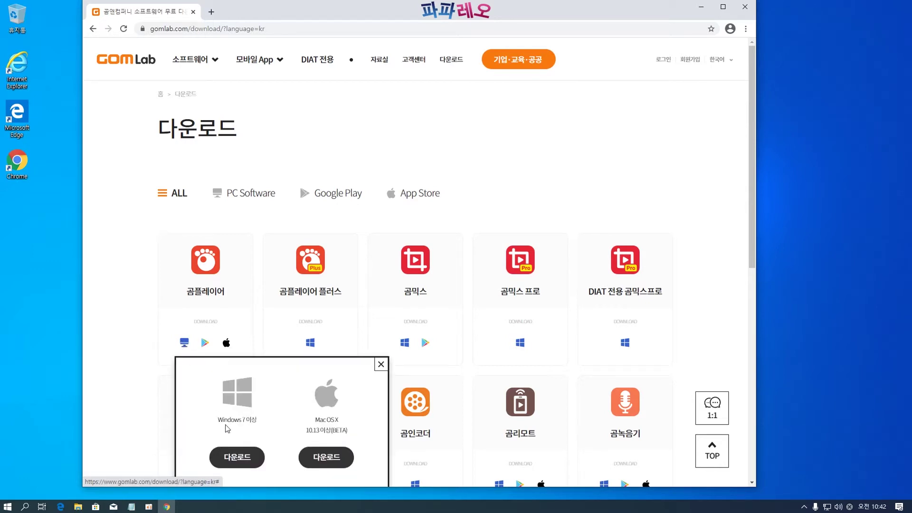
pyautogui.scroll(-1, 258, 426)
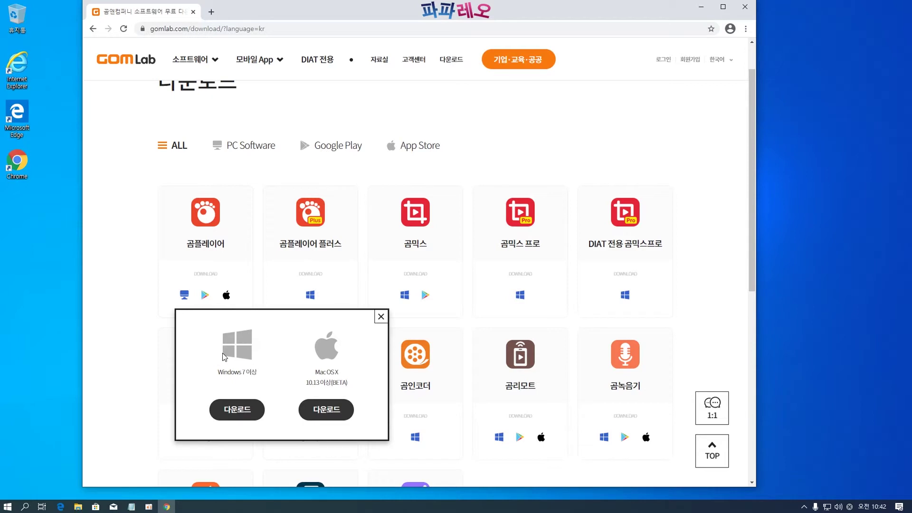
pyautogui.click(240, 415)
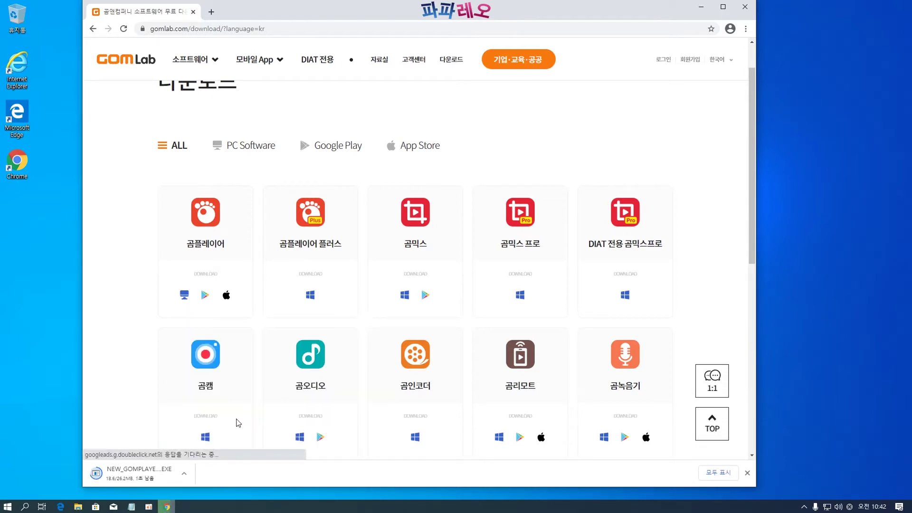
pyautogui.click(145, 475)
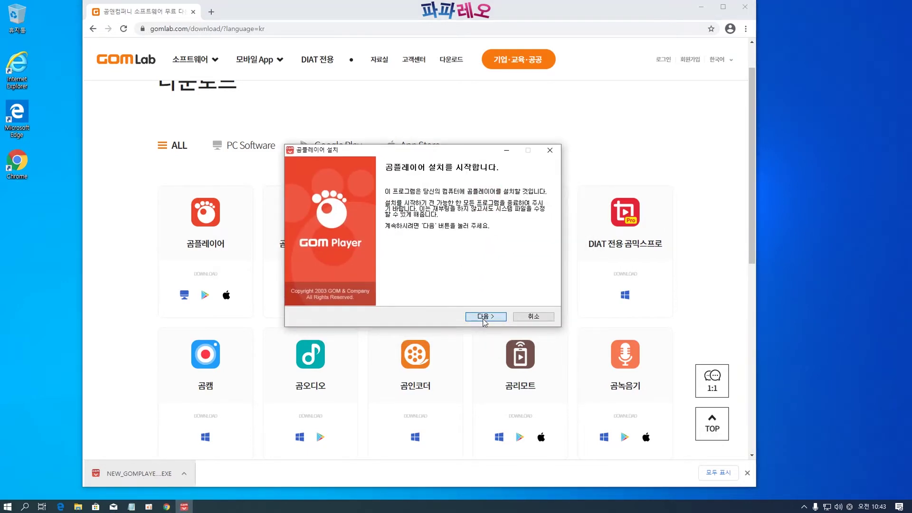
# Accept the license and uncheck the zum start page, RELATEDPOP and coupang bookmark components
pyautogui.click(478, 317)
pyautogui.click(479, 319)
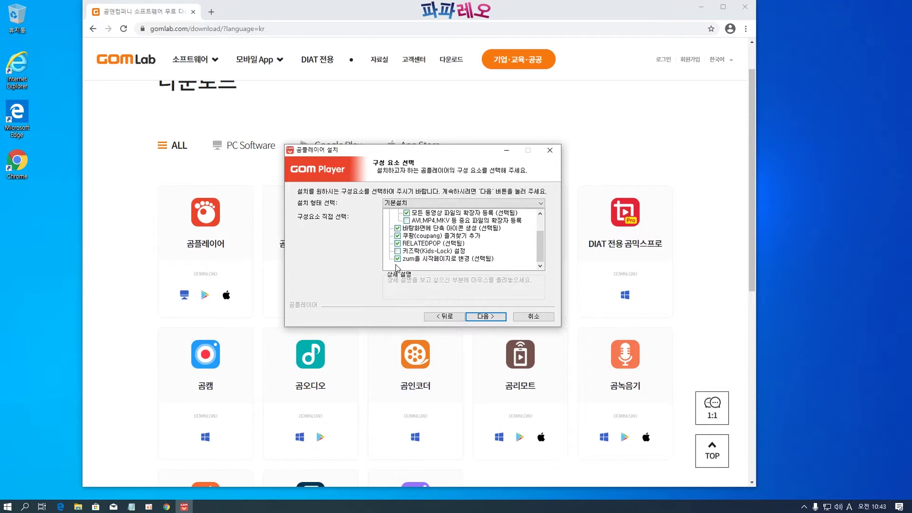
pyautogui.click(397, 259)
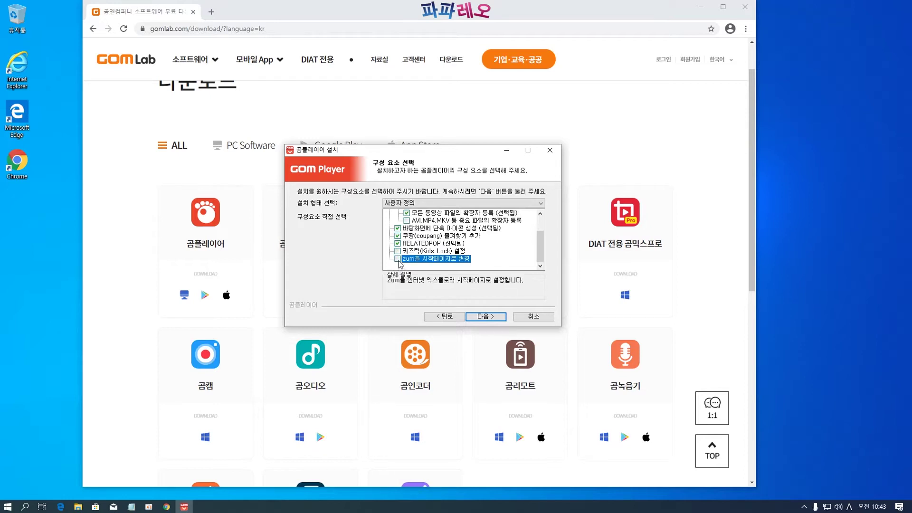
pyautogui.click(397, 243)
pyautogui.click(397, 236)
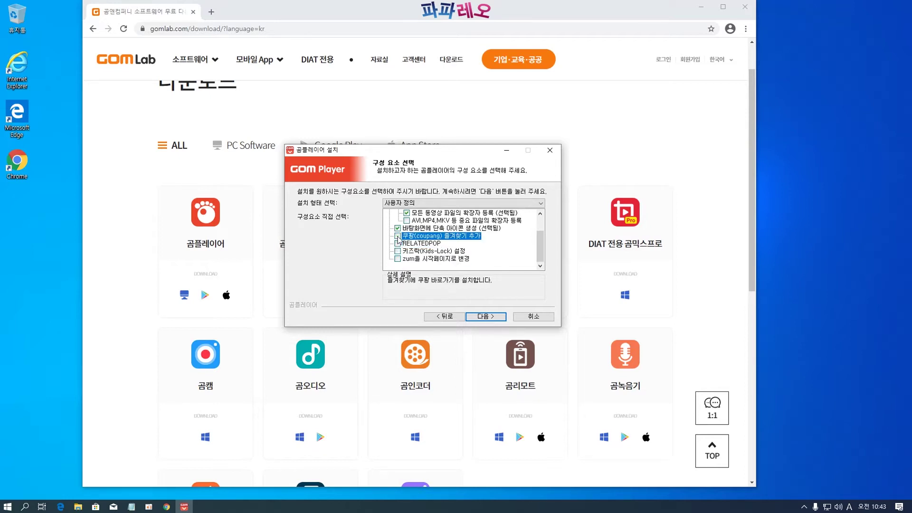
pyautogui.scroll(1, 425, 256)
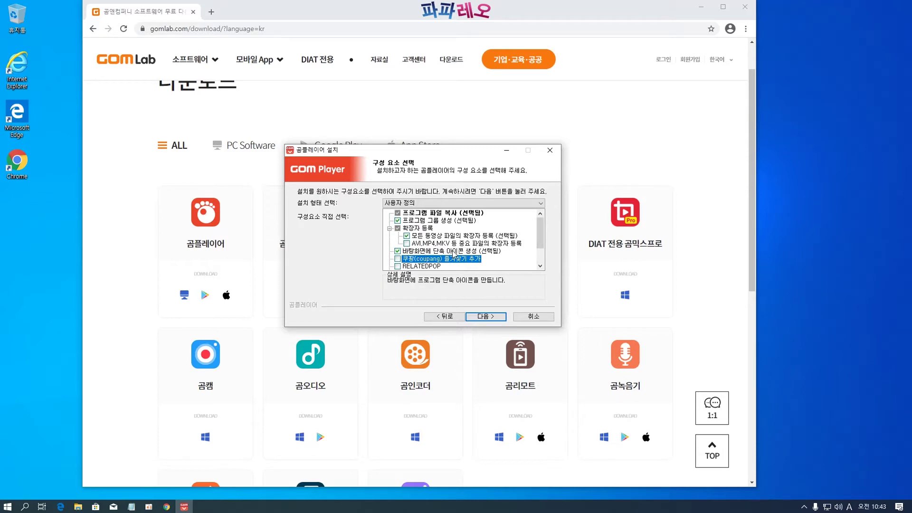
pyautogui.click(492, 317)
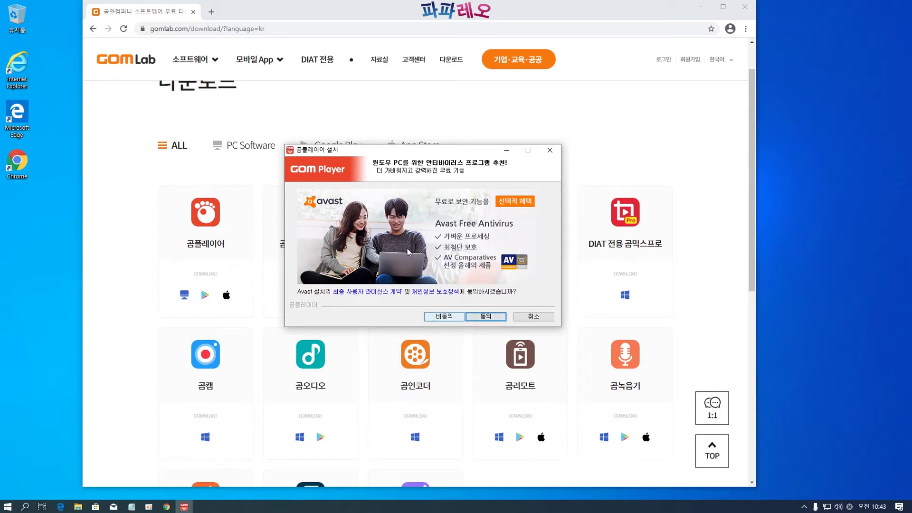
# Decline the Avast, ClipDown and ZUM offers, install to the default GOMPlayer folder, and finish
pyautogui.click(444, 317)
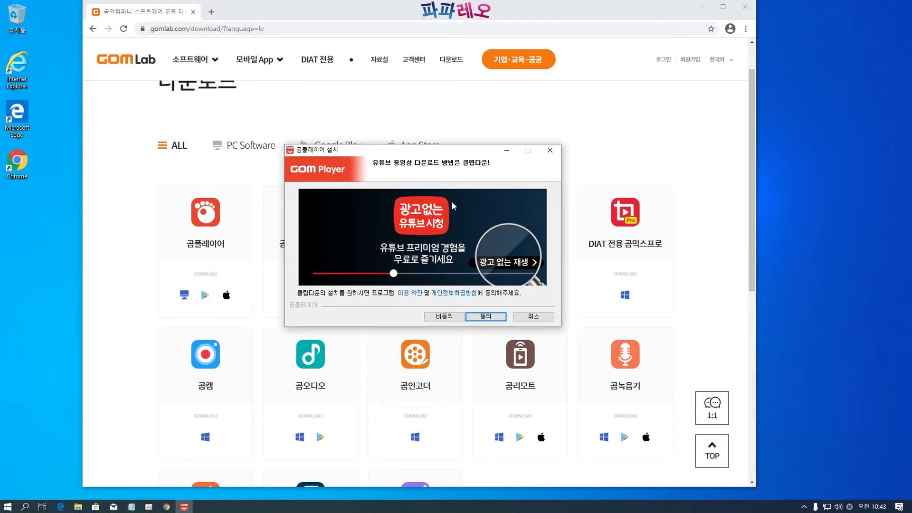
pyautogui.click(450, 317)
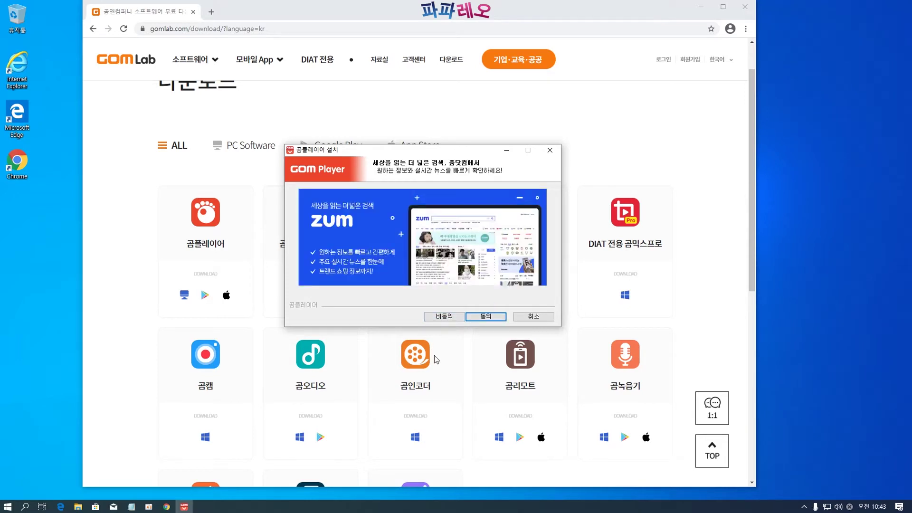
pyautogui.click(443, 321)
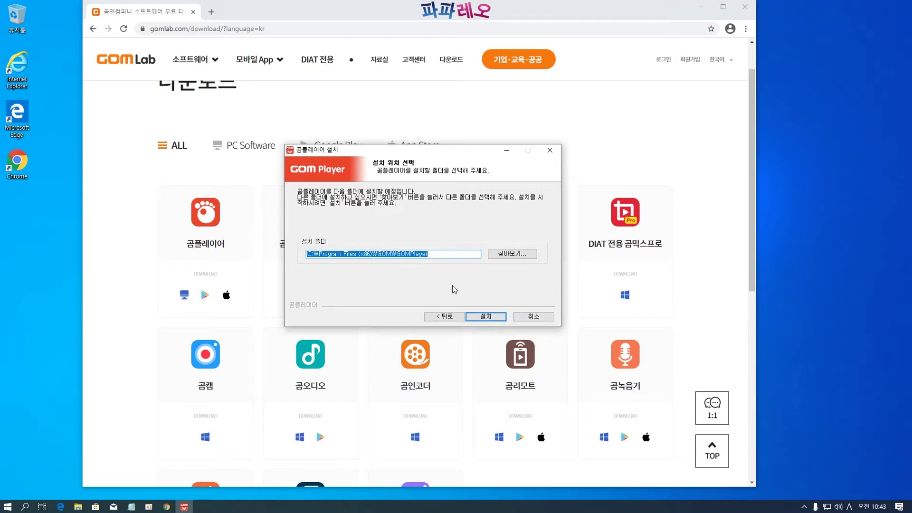
pyautogui.click(486, 317)
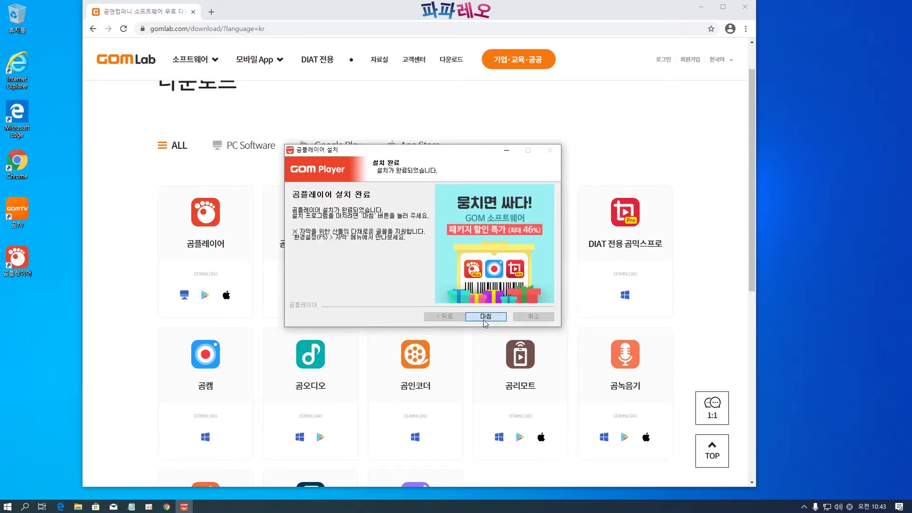
pyautogui.click(486, 317)
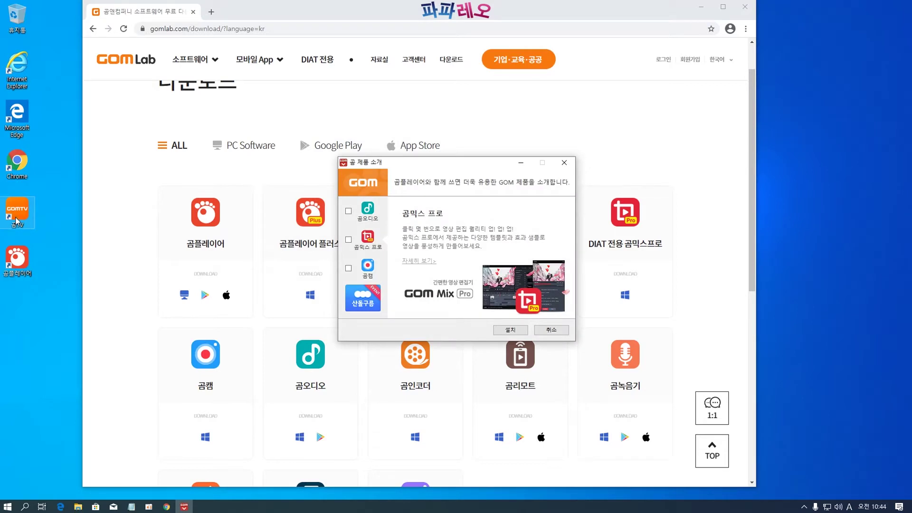
# Cancel the GOM product suggestions, close the advertisement tab, and minimize Chrome
pyautogui.moveTo(453, 164); pyautogui.dragTo(445, 161)
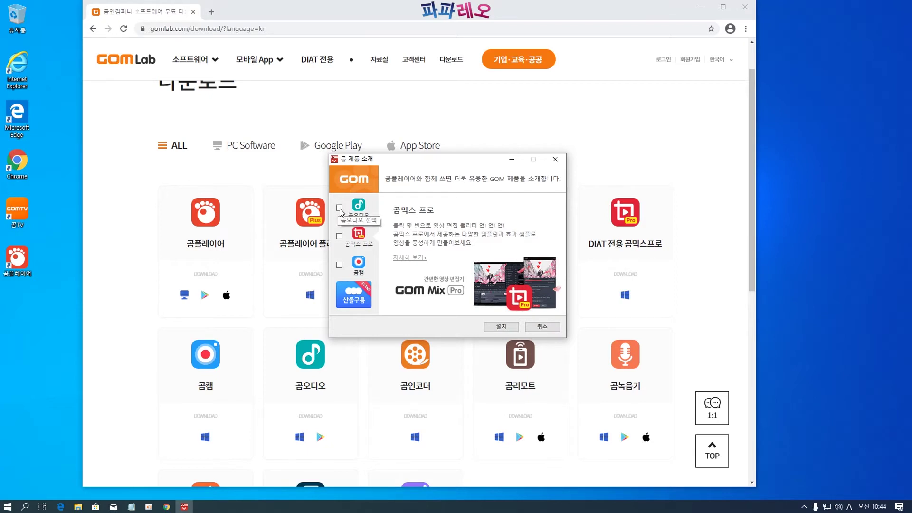
pyautogui.click(543, 327)
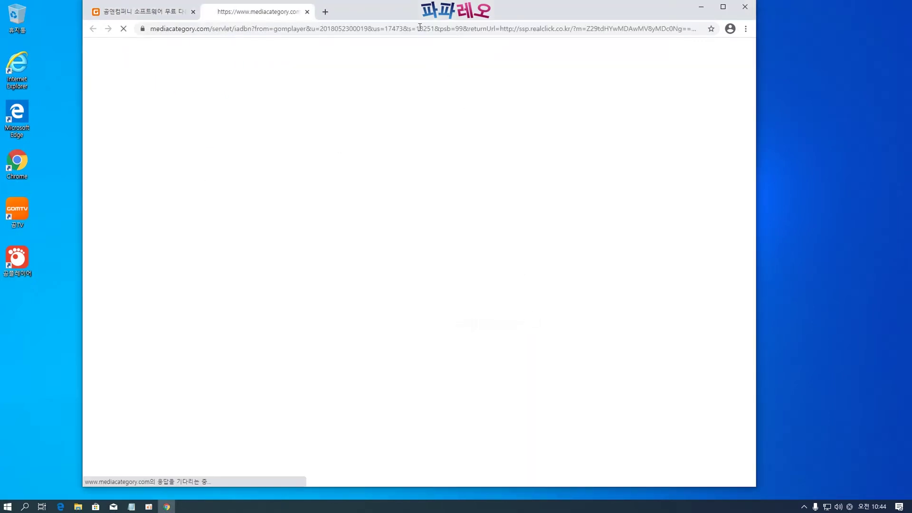
pyautogui.moveTo(438, 19); pyautogui.dragTo(424, 15)
pyautogui.click(338, 14)
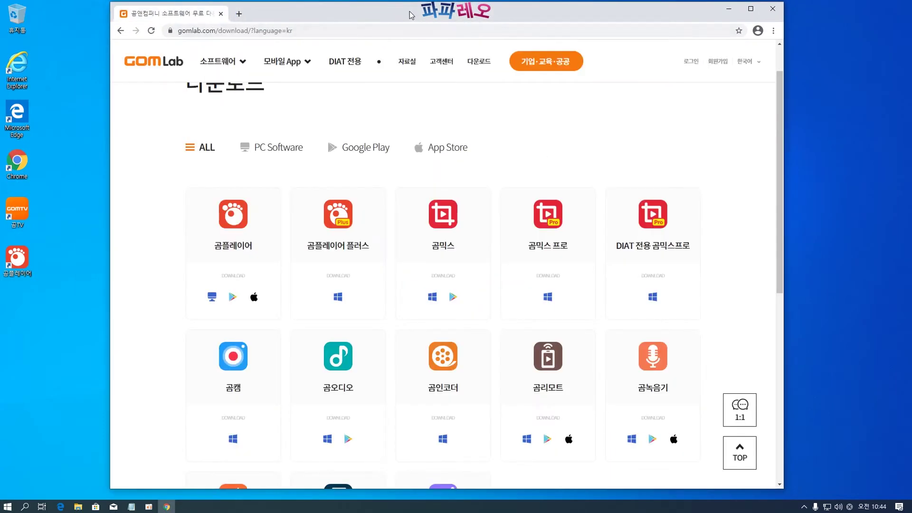
pyautogui.click(732, 8)
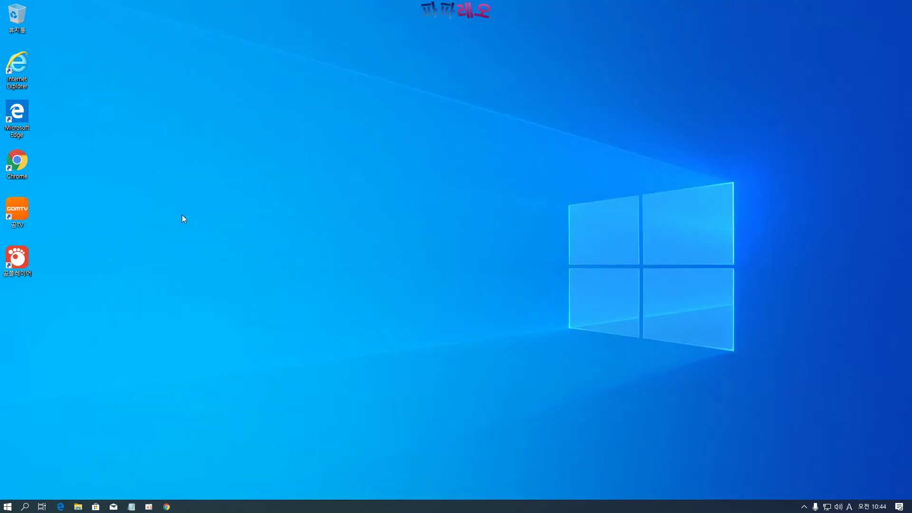
# Delete the 곰TV shortcut, move 곰플레이어 up into its gap, and restore Chrome from the taskbar
pyautogui.rightClick(18, 213)
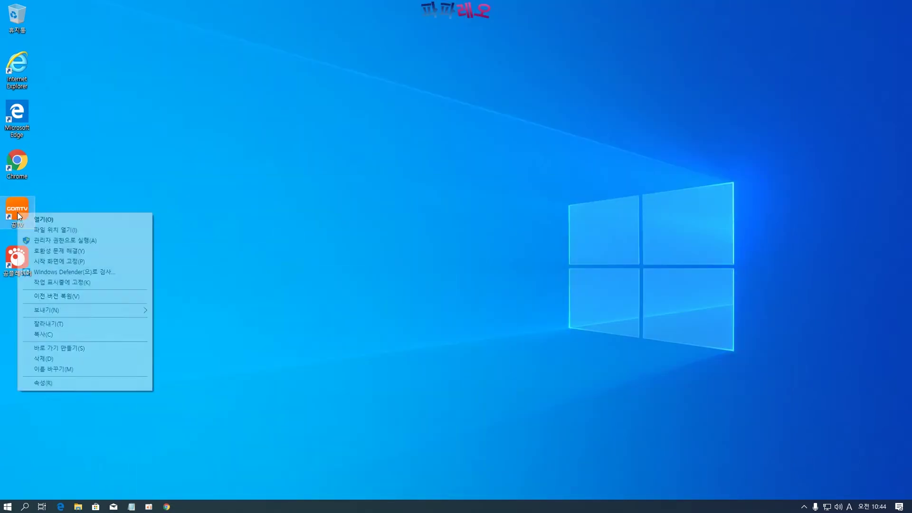
pyautogui.click(52, 358)
pyautogui.moveTo(21, 274); pyautogui.dragTo(21, 226)
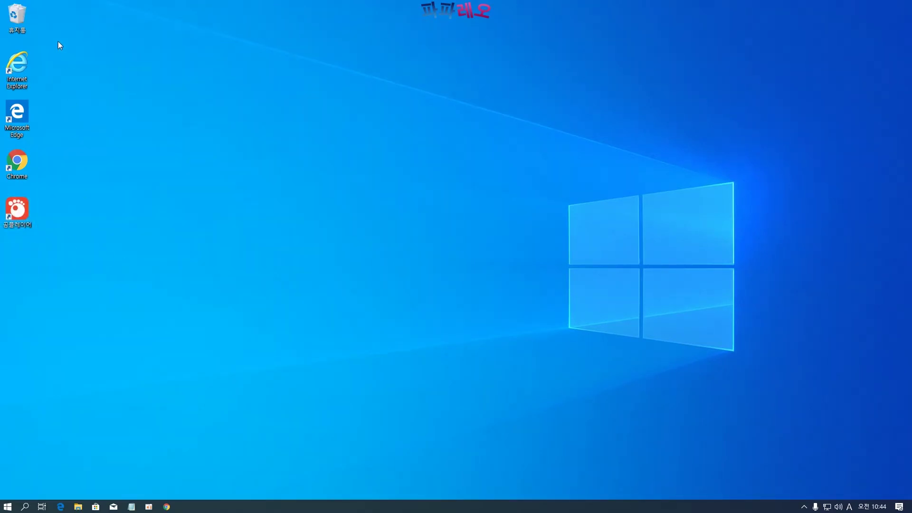
pyautogui.moveTo(58, 44); pyautogui.dragTo(1, 48)
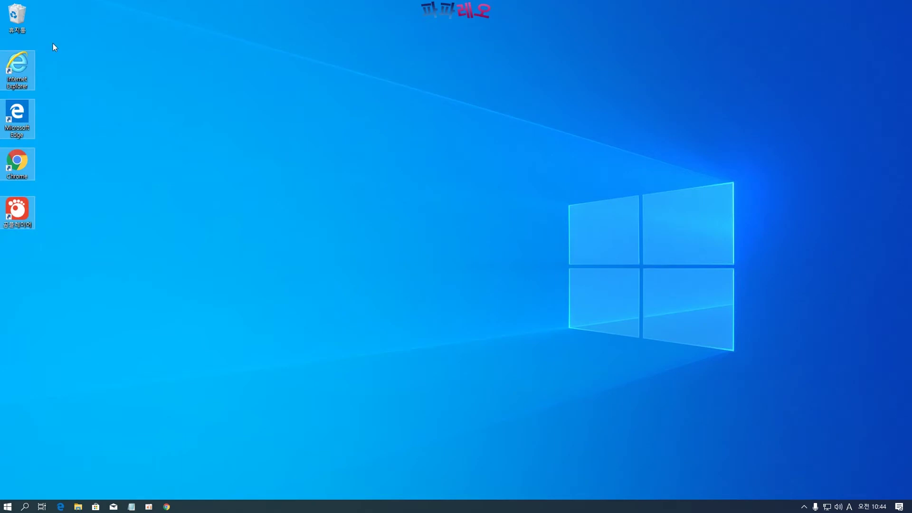
pyautogui.click(72, 81)
pyautogui.click(166, 507)
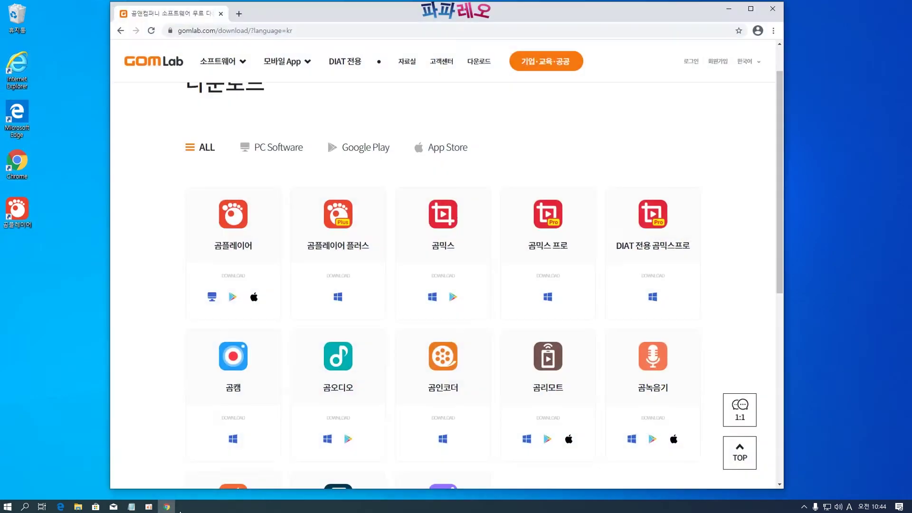
# Search Google for 알집 다운로드 and open the altools.co.kr '압축파일 풀 때는 알집!' result
pyautogui.click(268, 33)
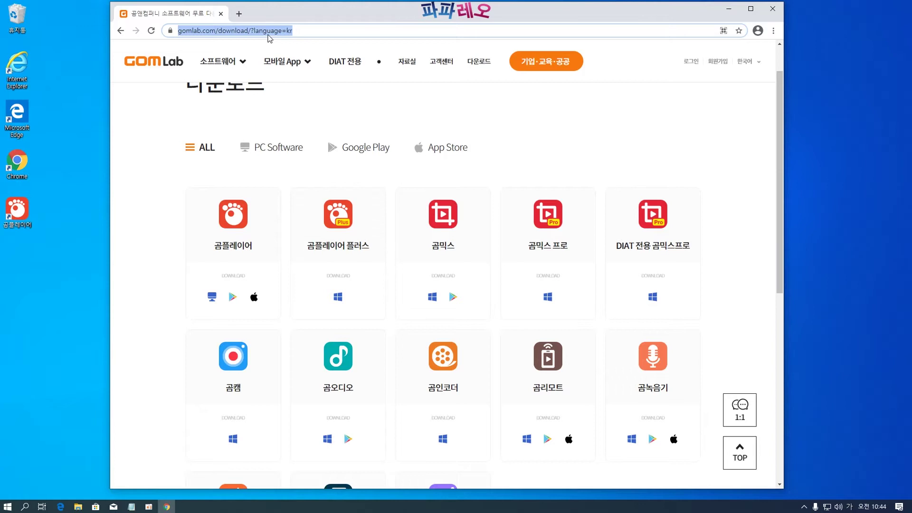
pyautogui.write('알집')
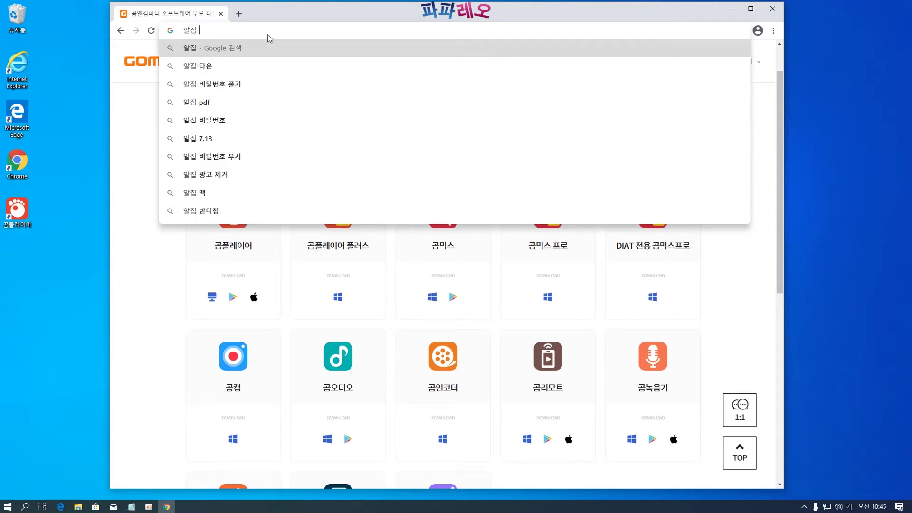
pyautogui.write(' 다운로드')
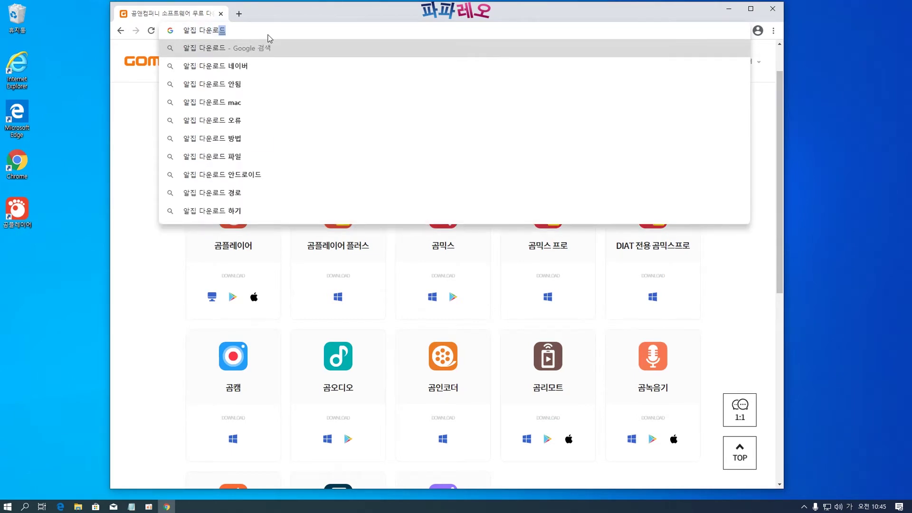
pyautogui.press('Return')
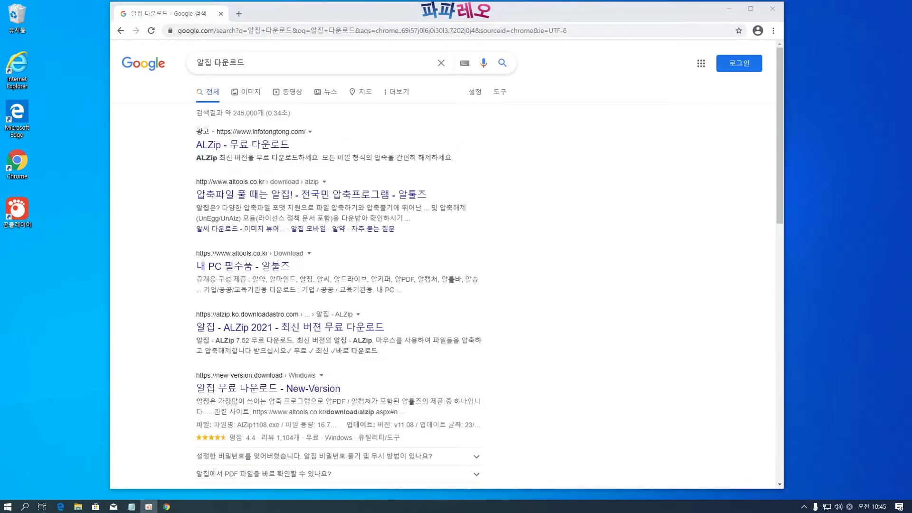
pyautogui.click(167, 237)
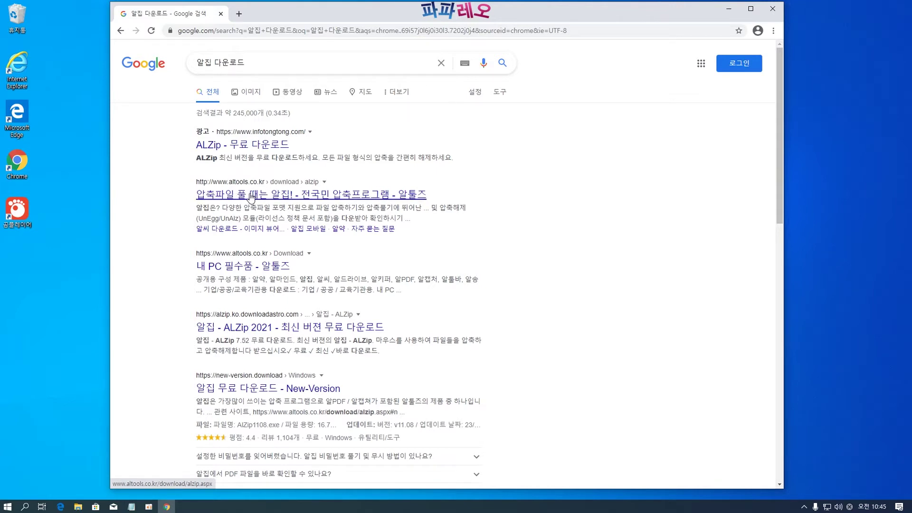
pyautogui.click(250, 198)
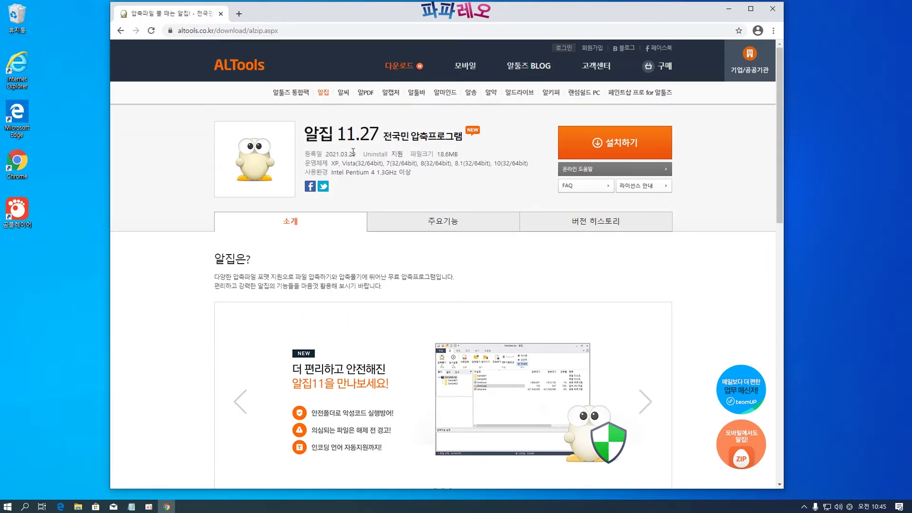
# Download the 알집 11.27 installer ALZip1127.exe and open it from the download bar
pyautogui.click(621, 153)
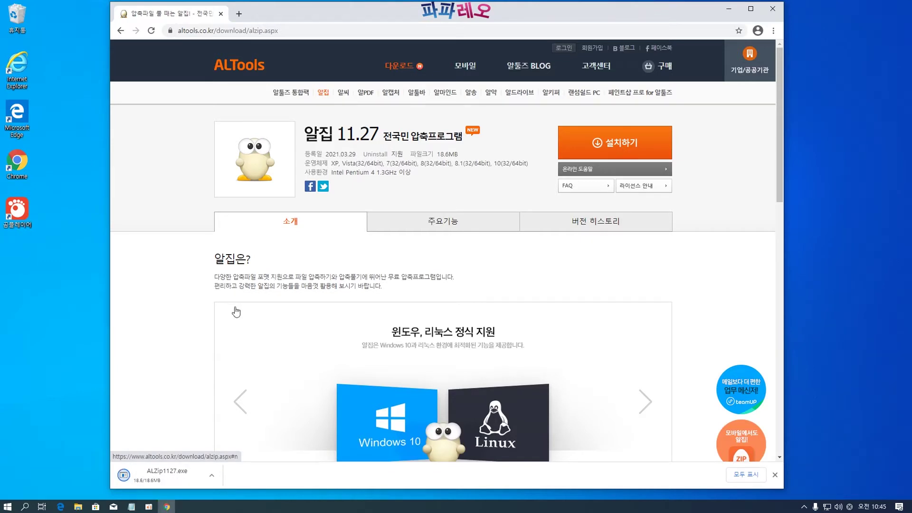
pyautogui.click(167, 479)
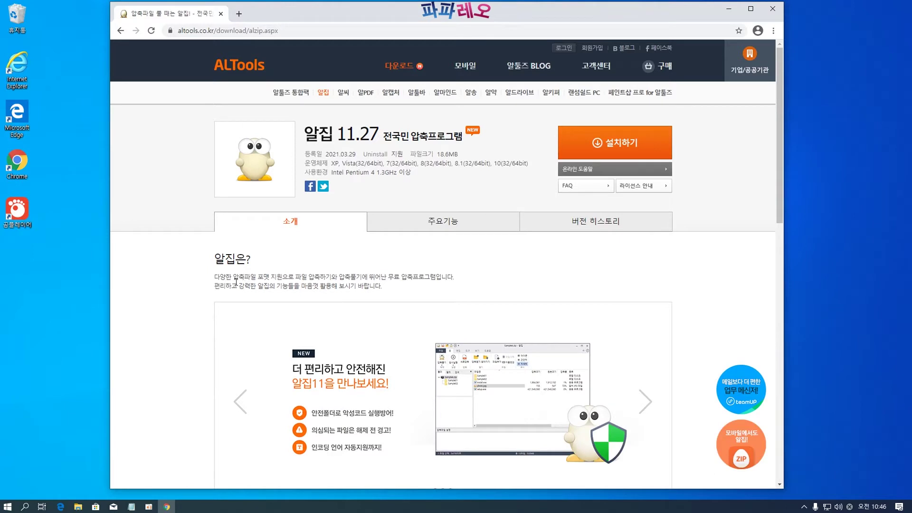
# From Control Panel's Security and Maintenance, set User Account Control to 알리지 않음, then close Control Panel
pyautogui.click(26, 508)
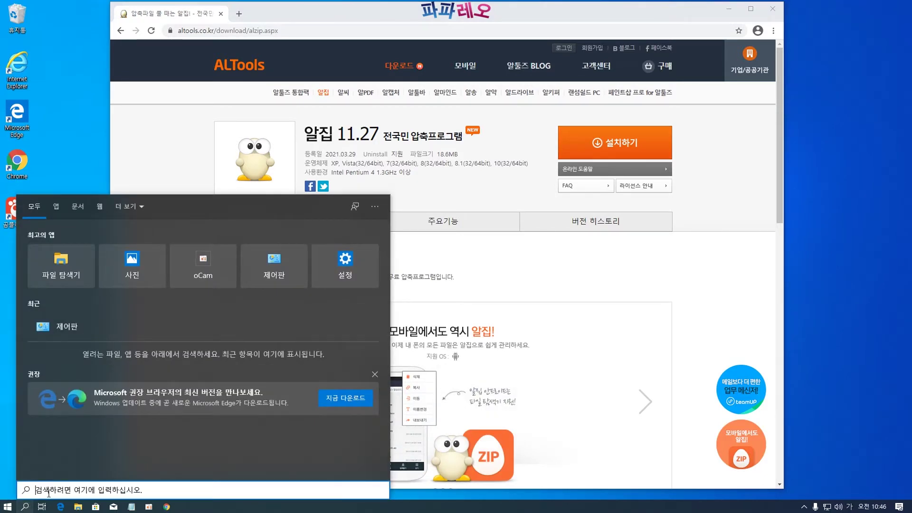
pyautogui.write('제어판')
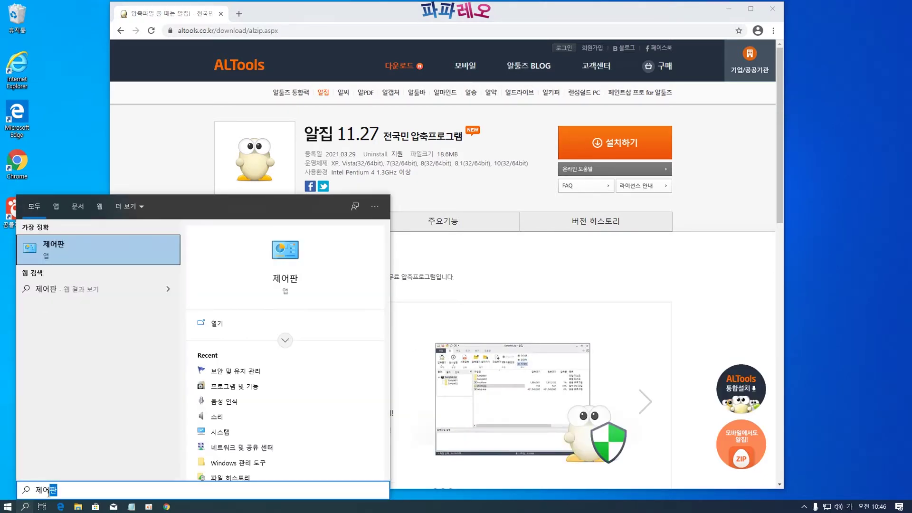
pyautogui.press('Return')
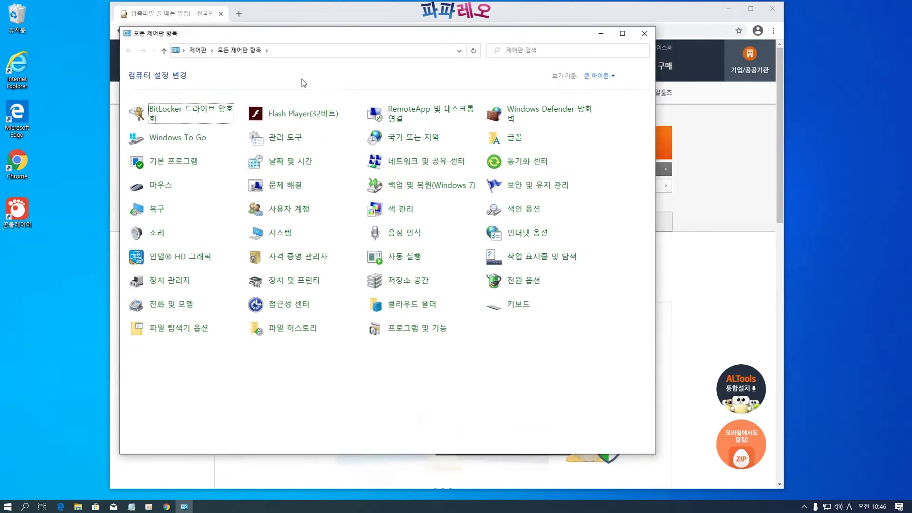
pyautogui.click(532, 189)
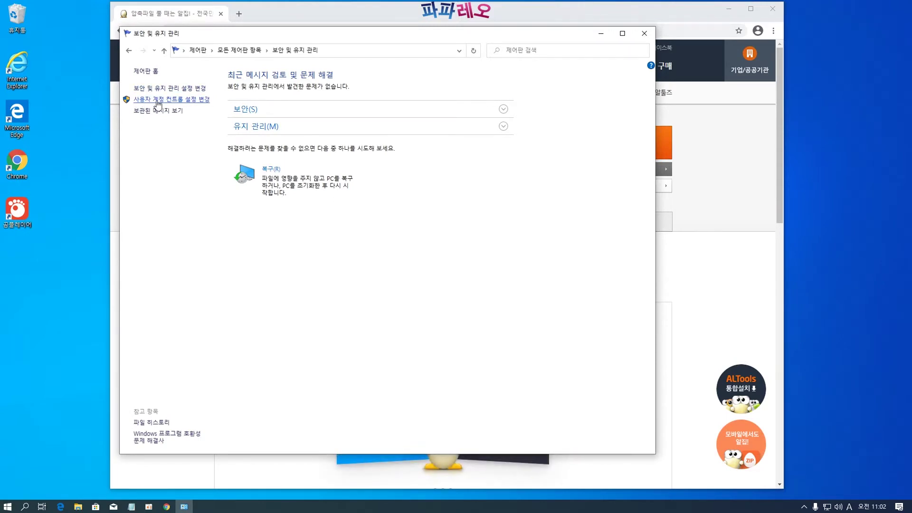
pyautogui.click(158, 101)
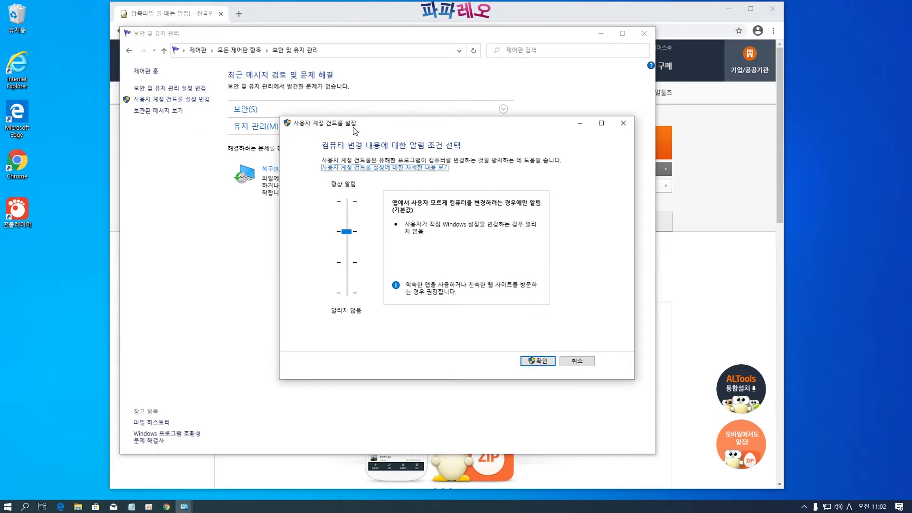
pyautogui.moveTo(354, 131); pyautogui.dragTo(298, 112)
pyautogui.moveTo(295, 216); pyautogui.dragTo(297, 285)
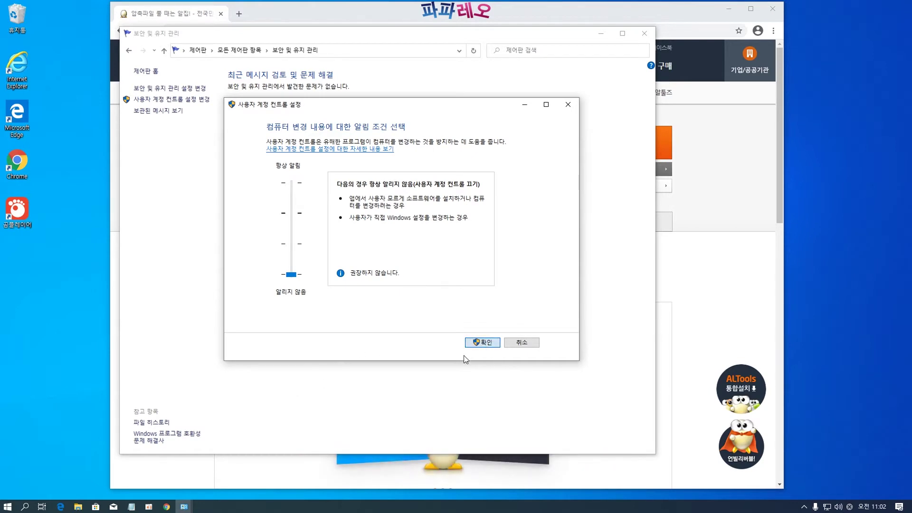
pyautogui.click(481, 343)
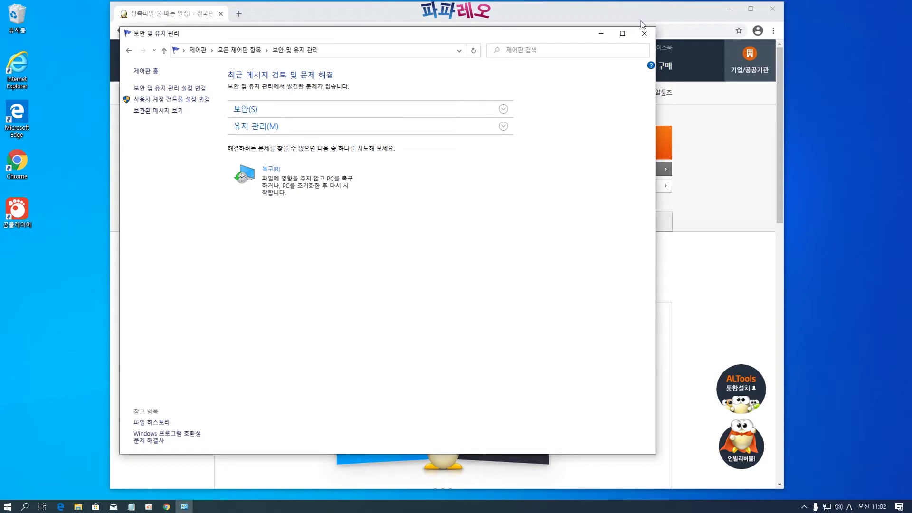
pyautogui.click(643, 34)
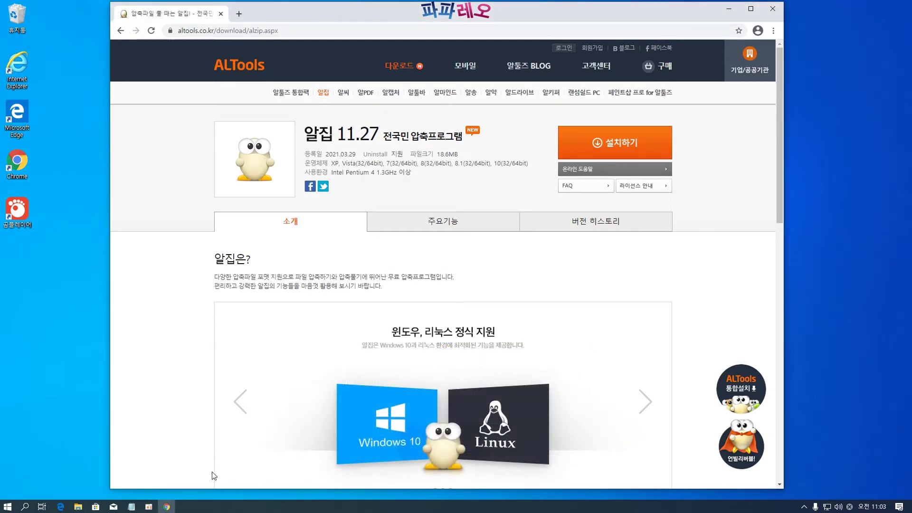
# Run ALZip1127.exe from the 다운로드 folder in File Explorer
pyautogui.click(79, 507)
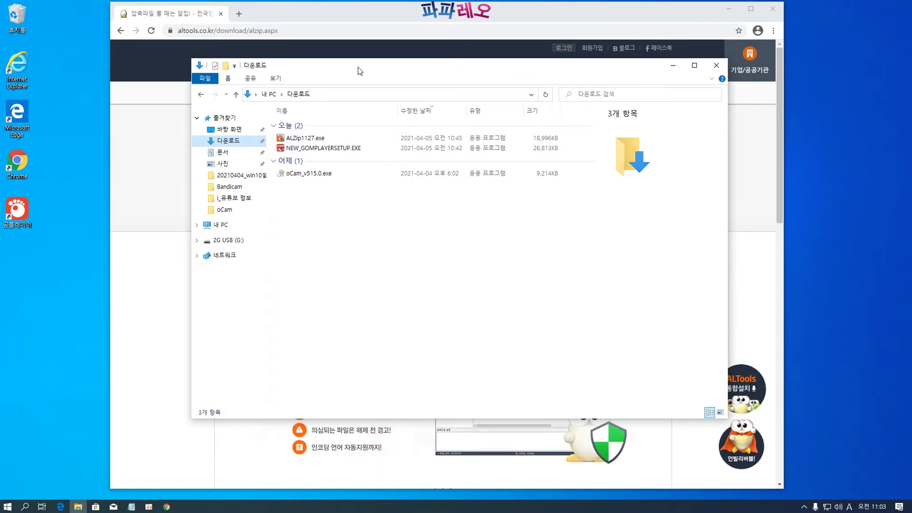
pyautogui.doubleClick(302, 139)
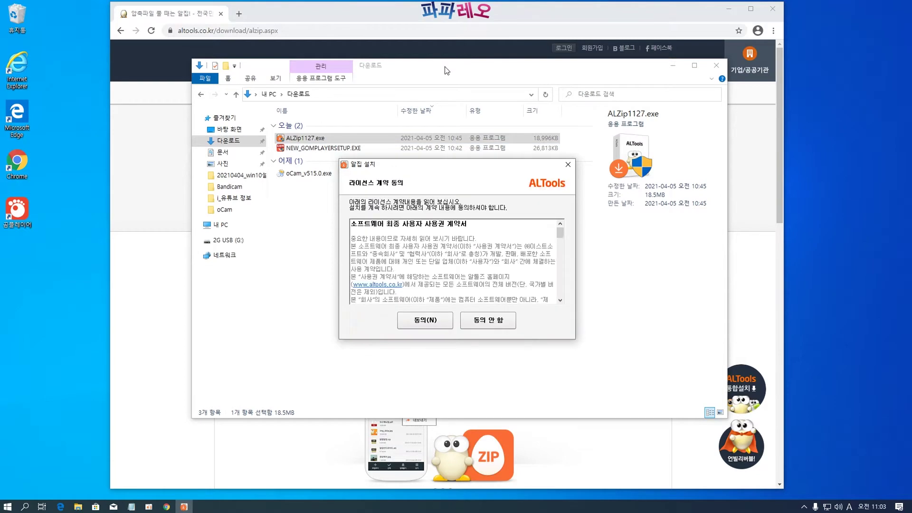
# Accept the ALZip license, skip the 알씨 add-on, and decline the shopping and zum partner offers
pyautogui.click(672, 66)
pyautogui.moveTo(458, 167); pyautogui.dragTo(455, 149)
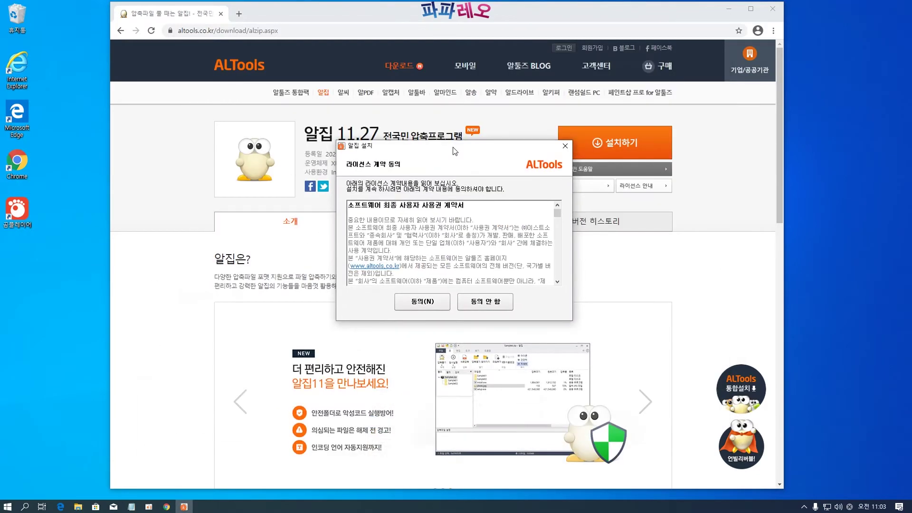
pyautogui.click(424, 303)
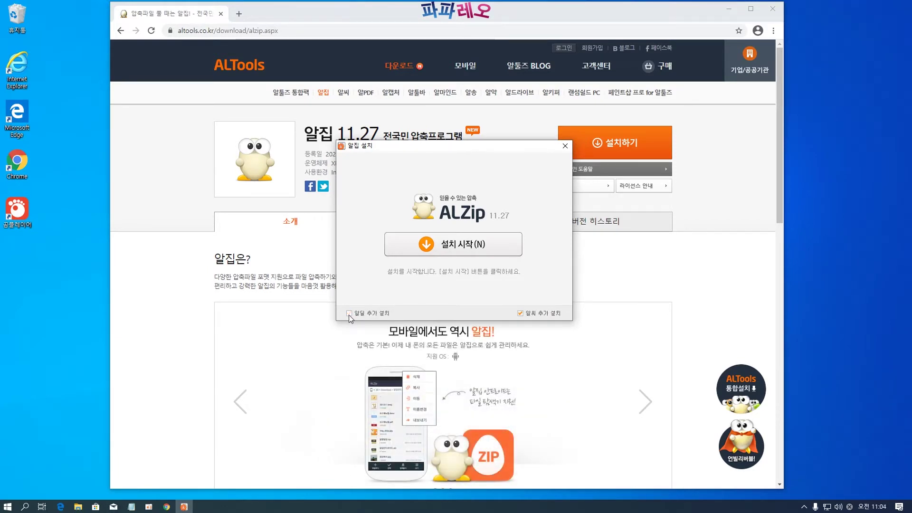
pyautogui.click(520, 313)
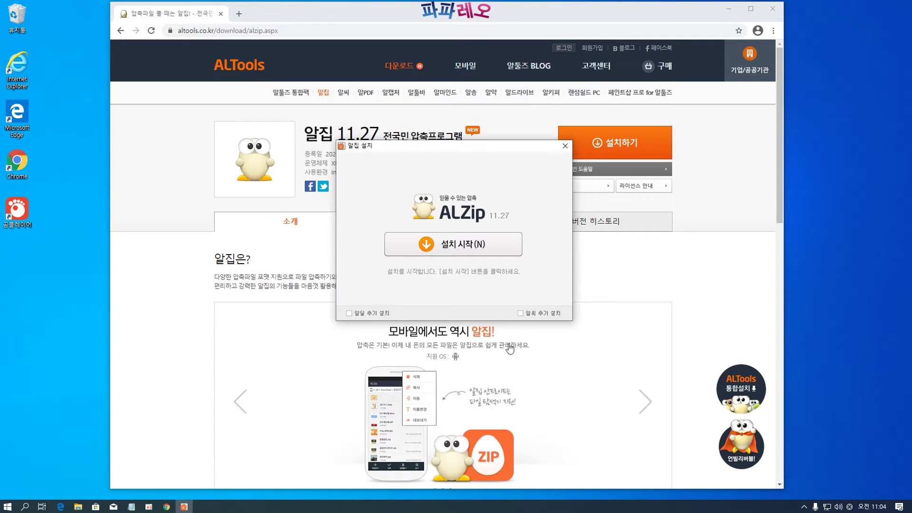
pyautogui.click(478, 245)
pyautogui.click(349, 314)
pyautogui.click(506, 314)
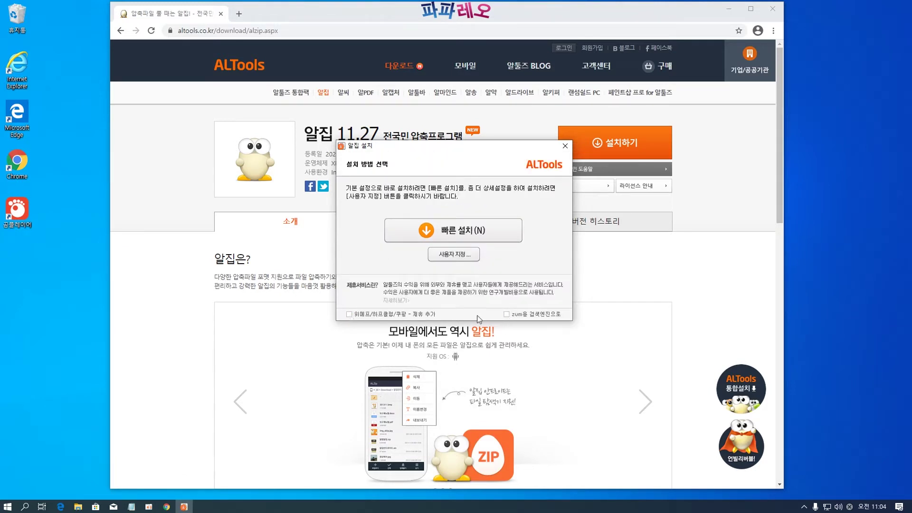
# Install with custom options: desktop icon kept, no Start menu icon, zum declined, then finish setup
pyautogui.click(449, 255)
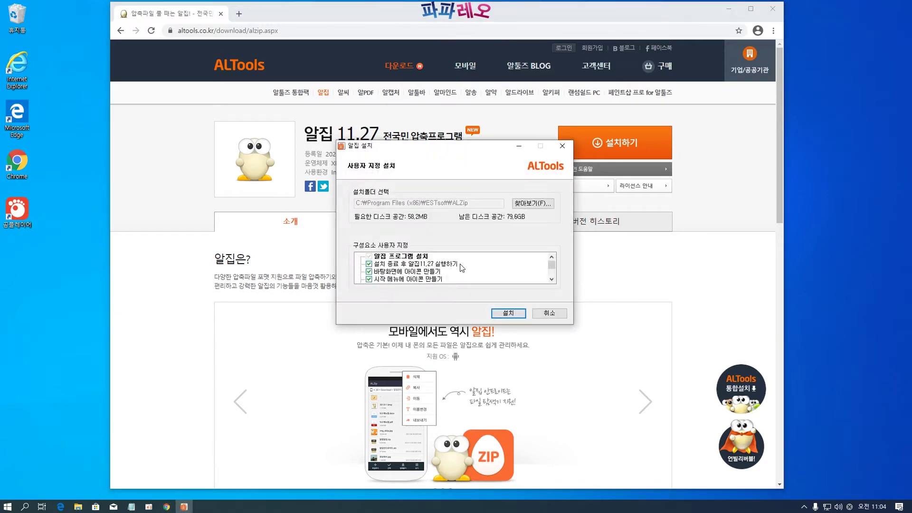
pyautogui.moveTo(551, 265); pyautogui.dragTo(552, 264)
pyautogui.click(369, 272)
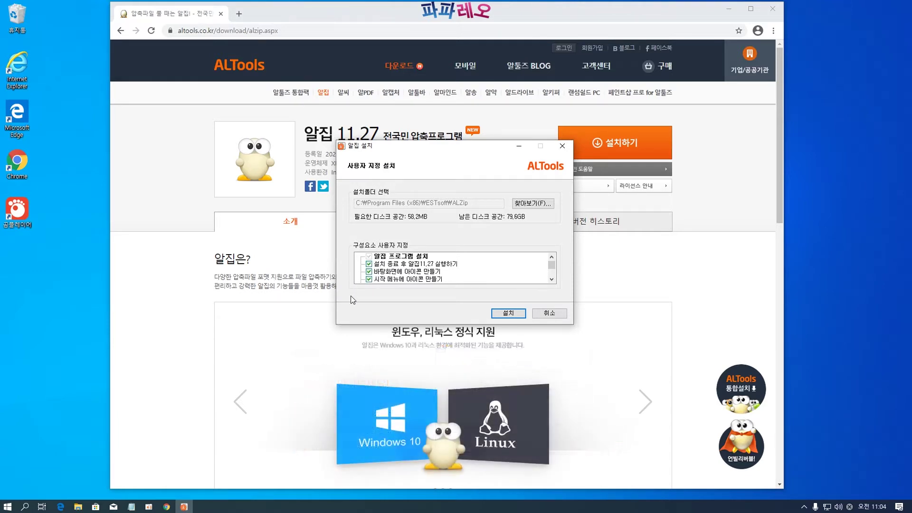
pyautogui.click(370, 280)
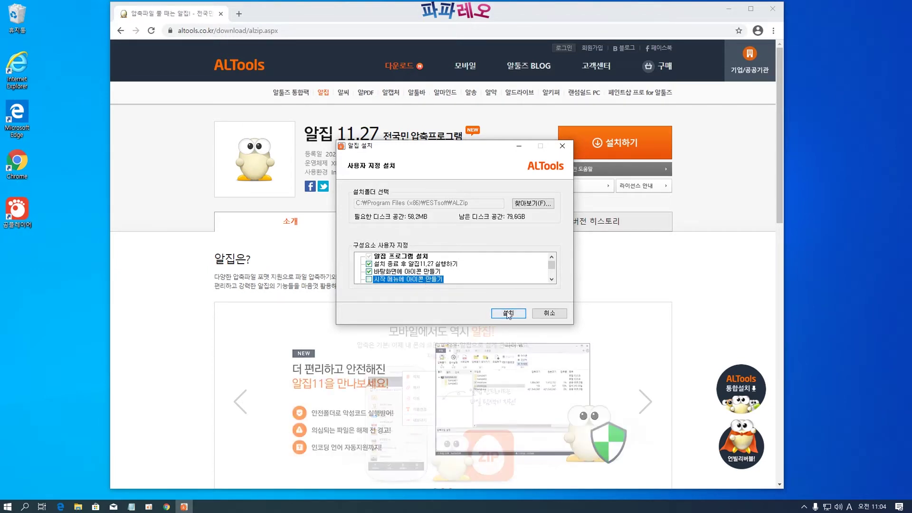
pyautogui.moveTo(552, 266); pyautogui.dragTo(554, 274)
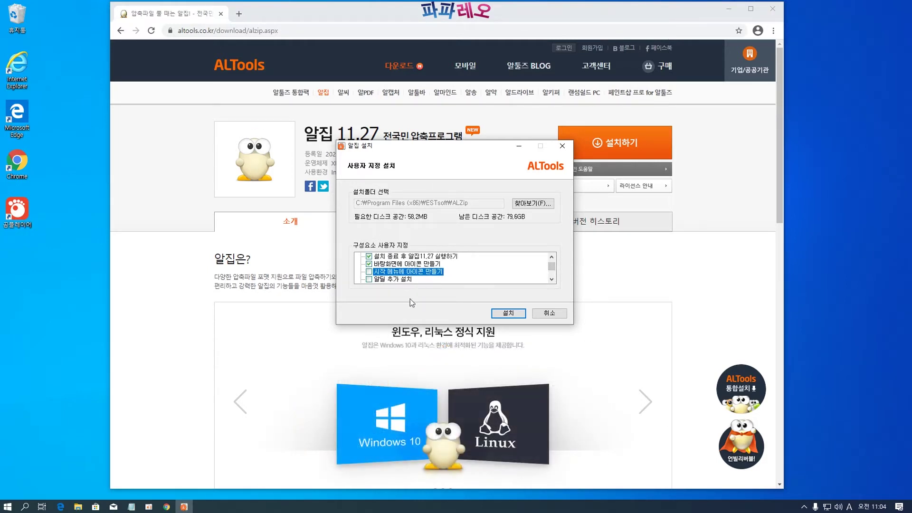
pyautogui.moveTo(551, 266)
pyautogui.mouseDown()
pyautogui.moveTo(554, 279)
pyautogui.moveTo(553, 267)
pyautogui.mouseUp()
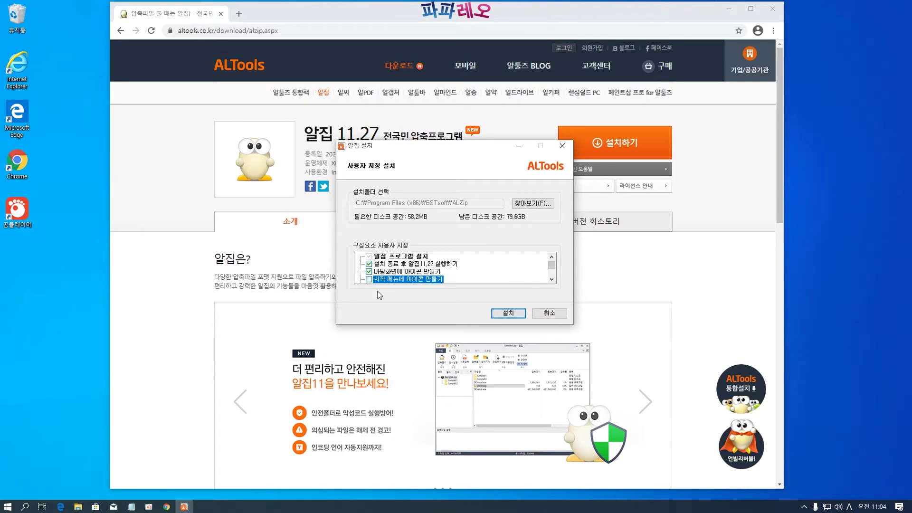
pyautogui.moveTo(552, 266); pyautogui.dragTo(552, 269)
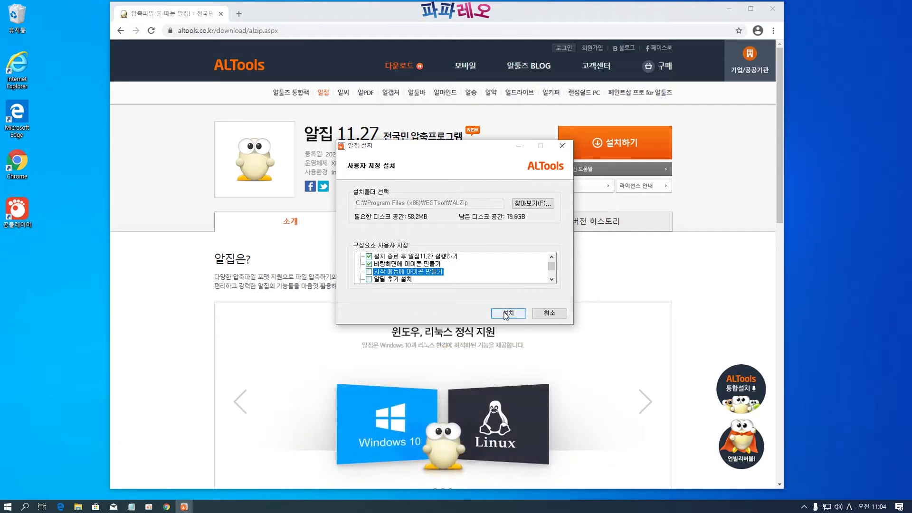
pyautogui.click(506, 313)
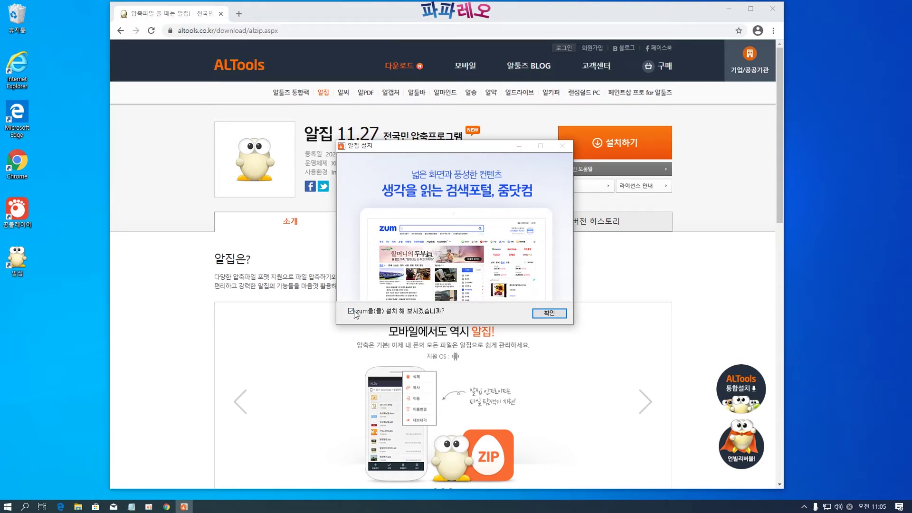
pyautogui.click(352, 312)
pyautogui.click(539, 314)
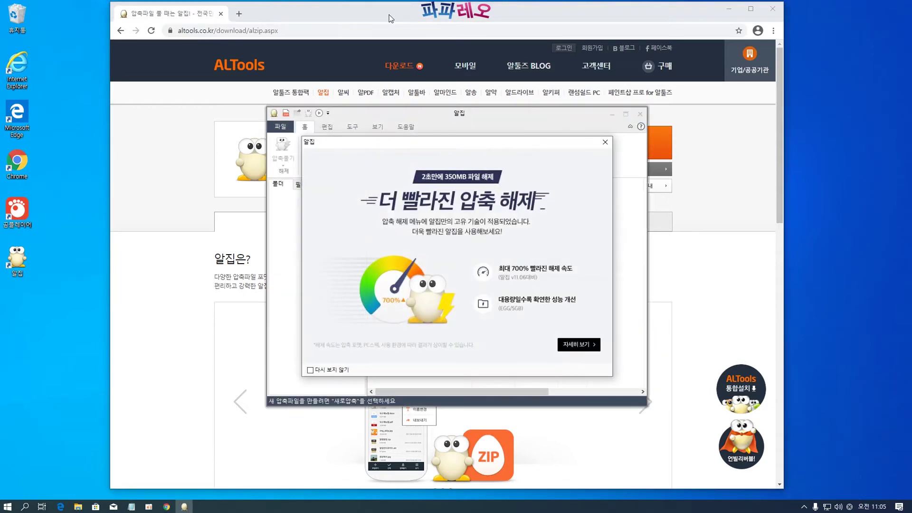
# Dismiss the ALZip faster-extraction promo and close the 알집 window
pyautogui.click(604, 142)
pyautogui.moveTo(452, 116); pyautogui.dragTo(341, 93)
pyautogui.click(528, 92)
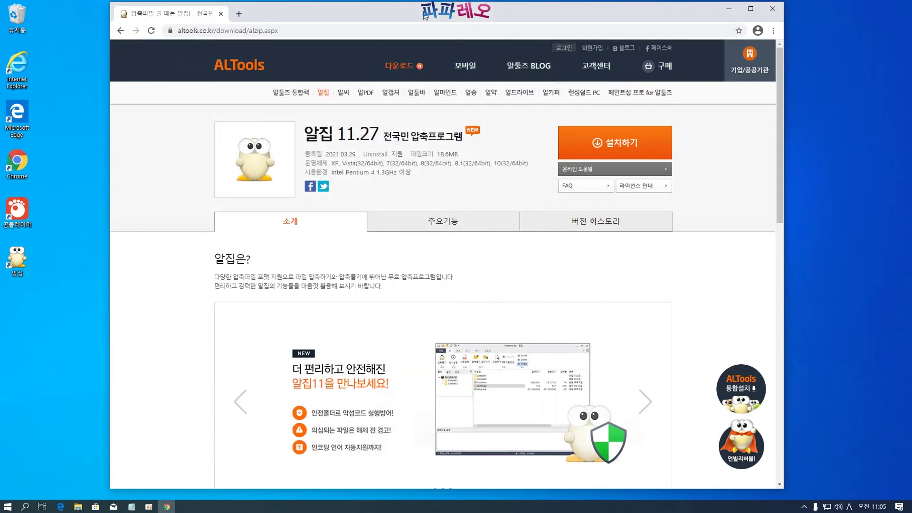
# Empty the Recycle Bin and confirm deleting its files
pyautogui.rightClick(16, 14)
pyautogui.click(31, 32)
pyautogui.click(481, 292)
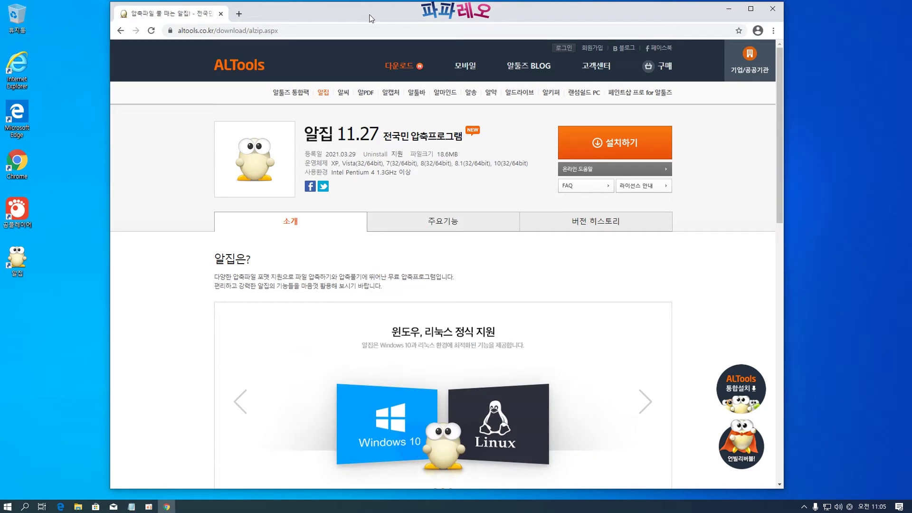
pyautogui.moveTo(369, 17); pyautogui.dragTo(367, 18)
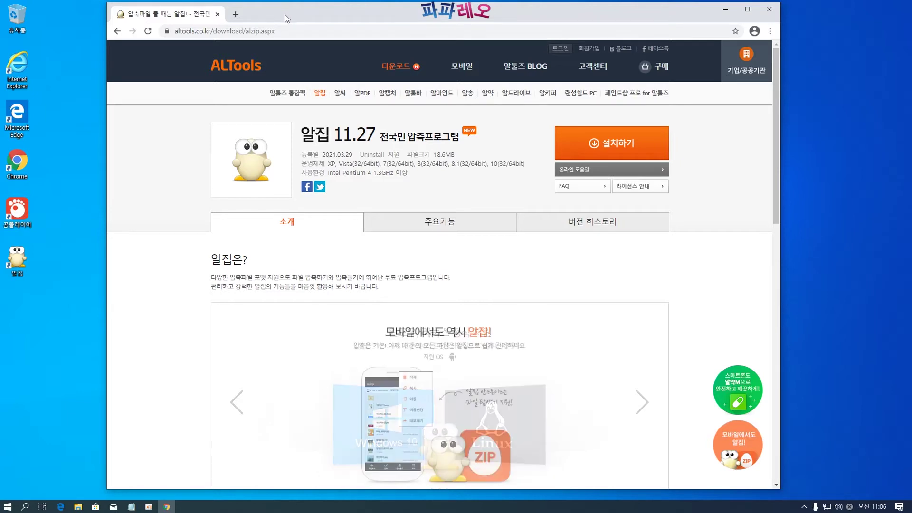
# Close Chrome, then browse the Microsoft Store home page and close the Store
pyautogui.click(768, 13)
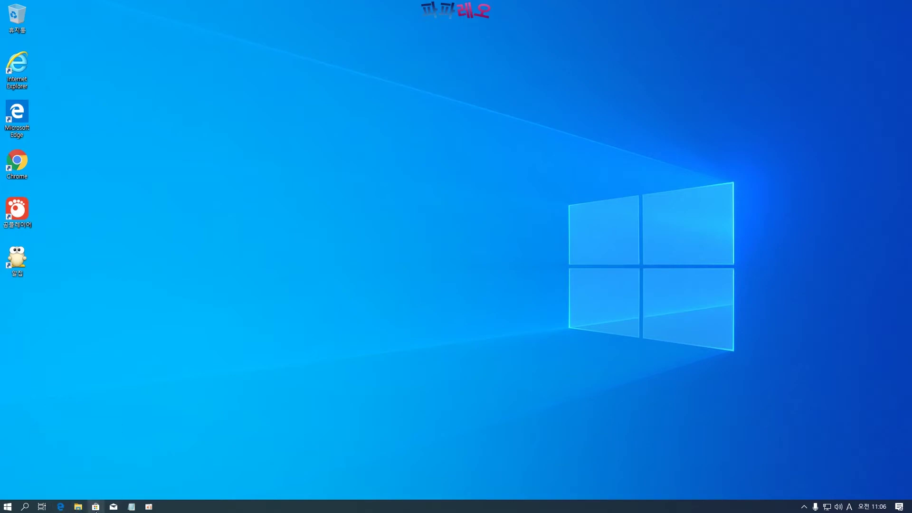
pyautogui.click(96, 507)
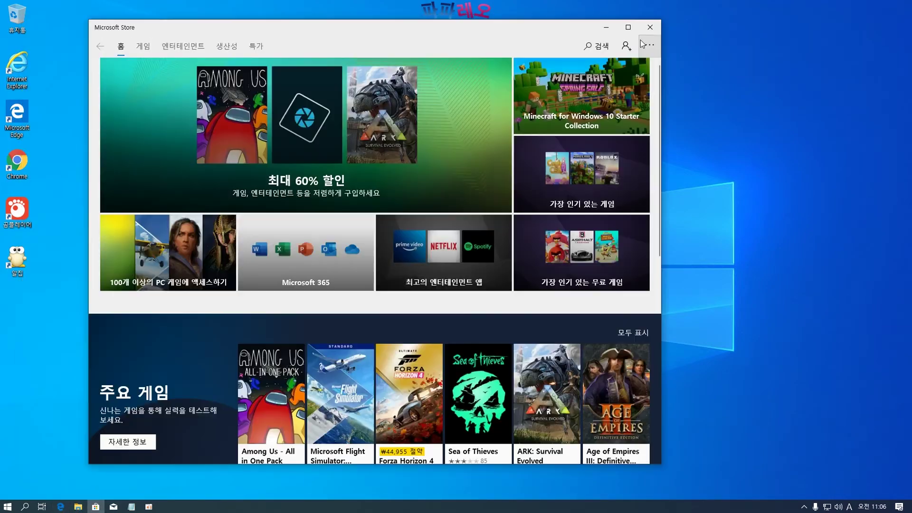
pyautogui.scroll(-10, 494, 345)
pyautogui.scroll(10, 480, 353)
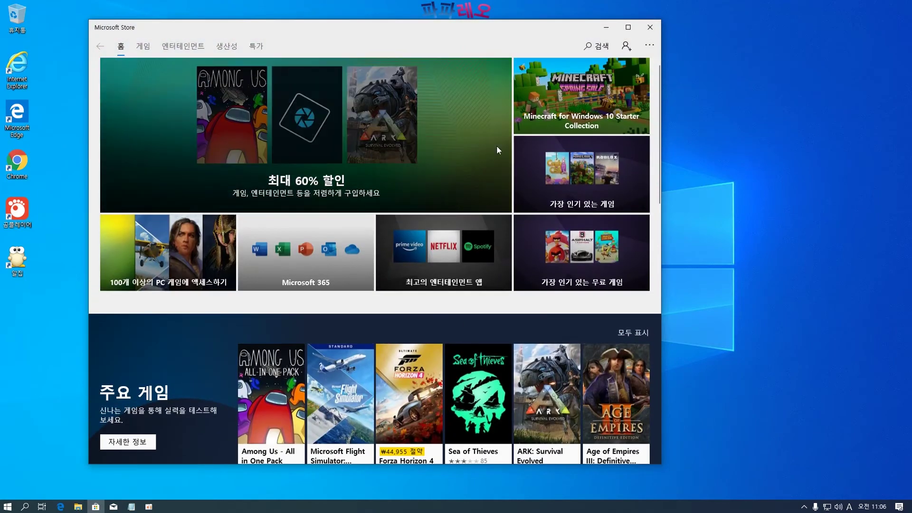
pyautogui.scroll(-5, 314, 326)
pyautogui.scroll(-1, 336, 401)
pyautogui.scroll(7, 335, 400)
pyautogui.click(650, 27)
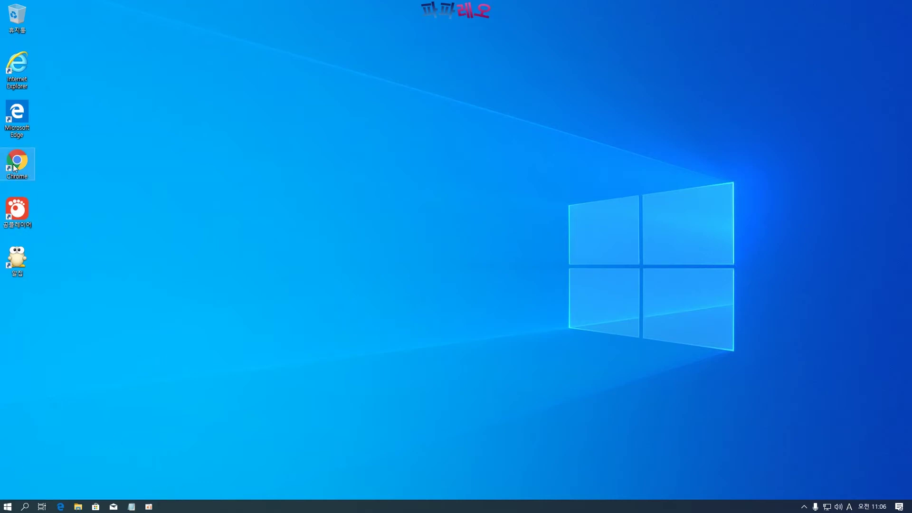
# Pin the Chrome shortcut to the taskbar, open Chrome on a new tab, and close it again
pyautogui.moveTo(15, 167); pyautogui.dragTo(68, 339)
pyautogui.moveTo(59, 387); pyautogui.dragTo(79, 510)
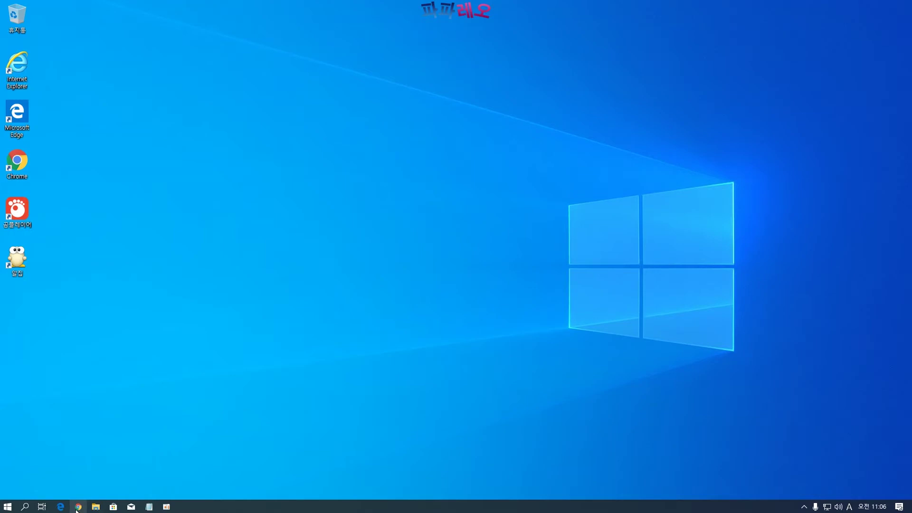
pyautogui.doubleClick(20, 167)
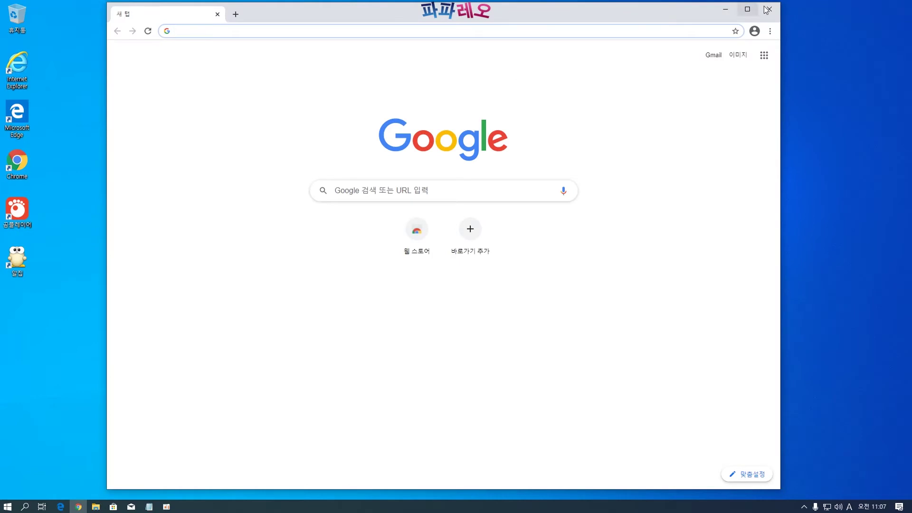
pyautogui.click(769, 10)
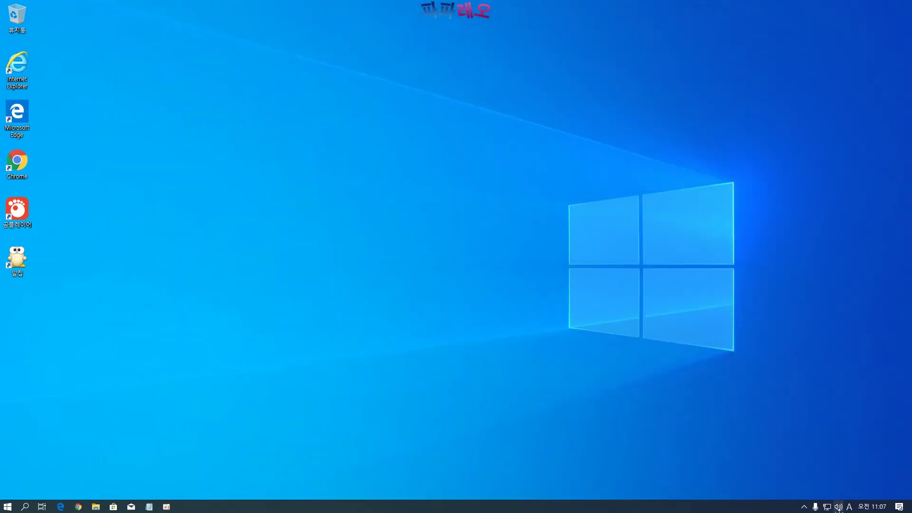
# Check the taskbar calendar, then expand all Action Center quick-action tiles and close it
pyautogui.click(875, 508)
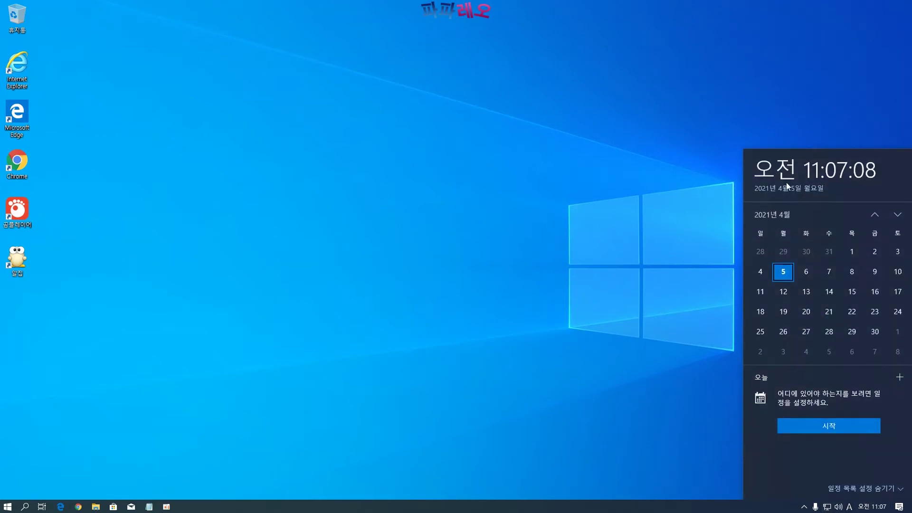
pyautogui.click(730, 399)
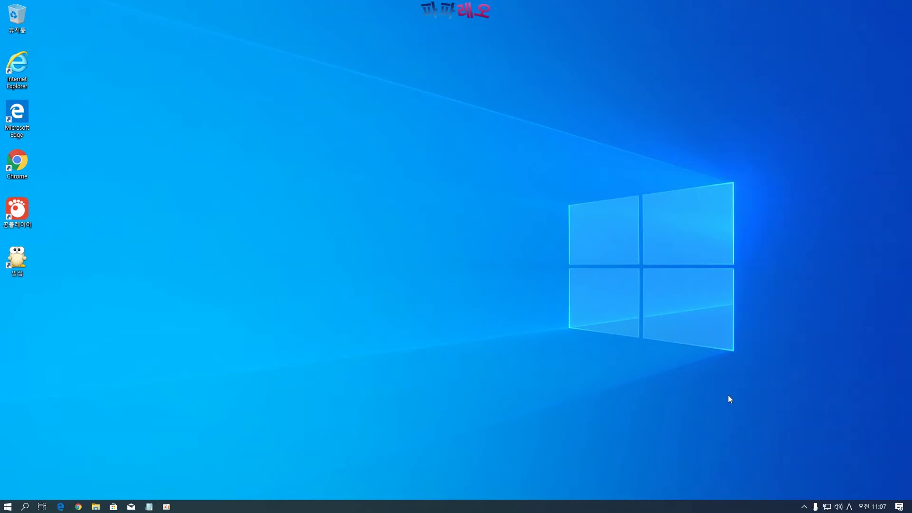
pyautogui.click(899, 507)
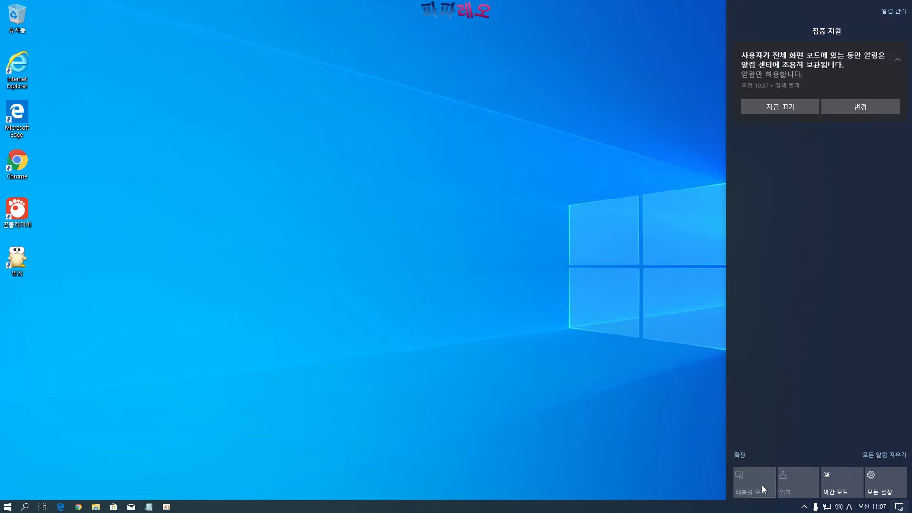
pyautogui.click(740, 455)
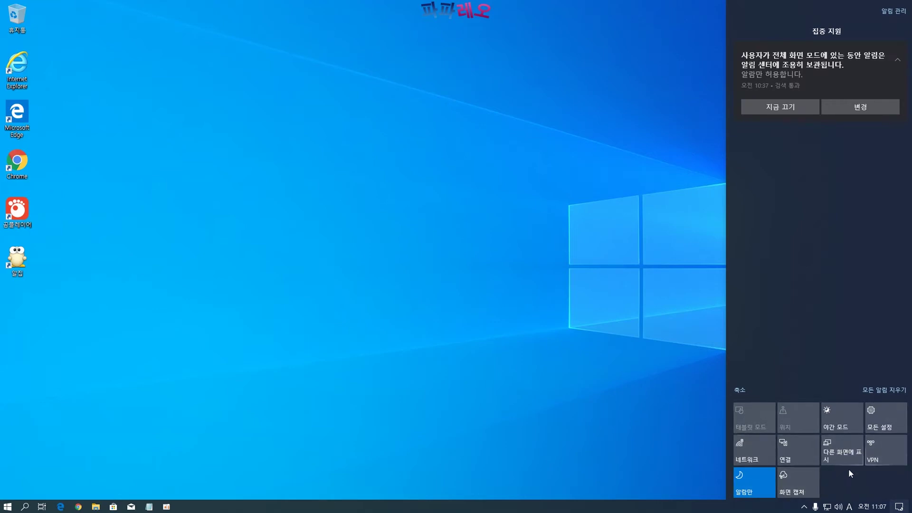
pyautogui.click(651, 385)
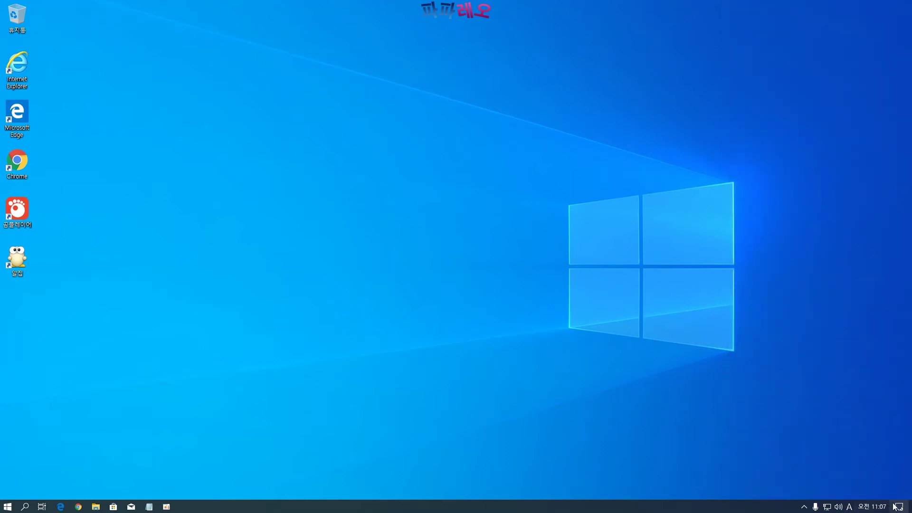
pyautogui.click(803, 507)
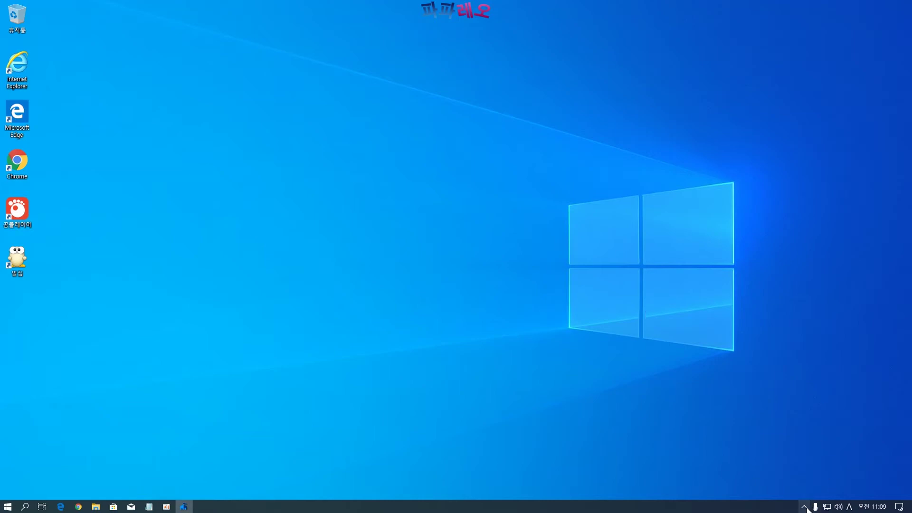
# Open the Start menu and scroll through the full installed app list twice, ending at the top
pyautogui.click(8, 509)
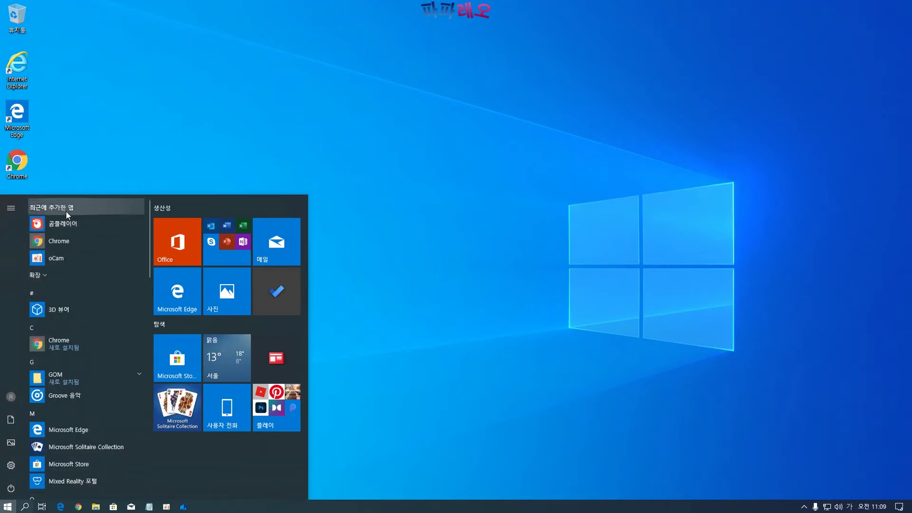
pyautogui.scroll(-5, 61, 226)
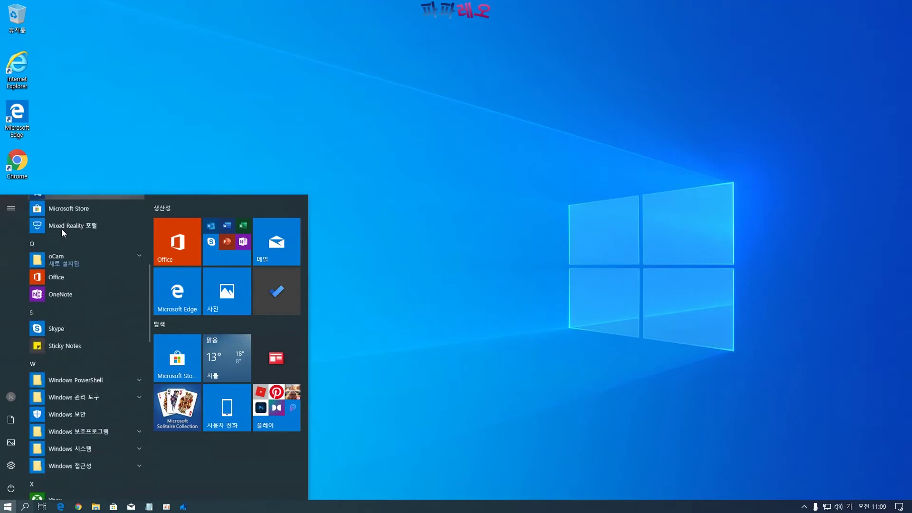
pyautogui.scroll(-5, 70, 273)
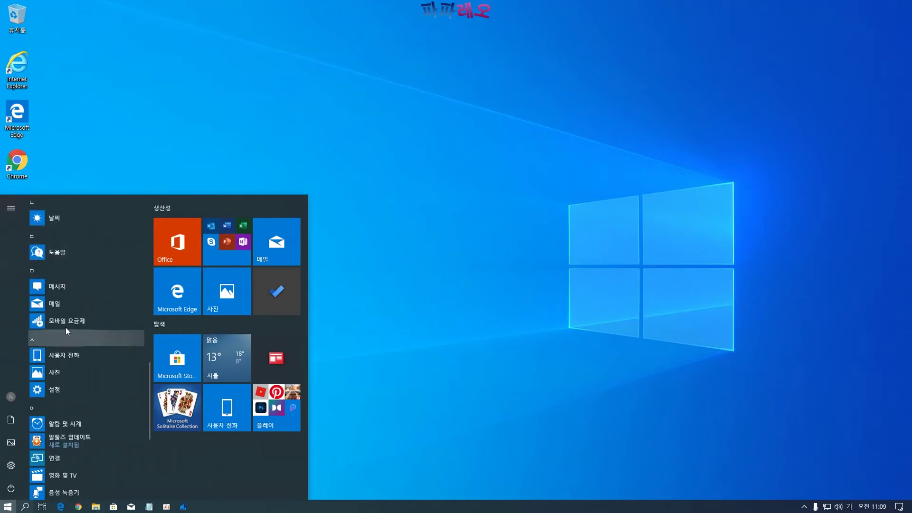
pyautogui.scroll(-3, 70, 317)
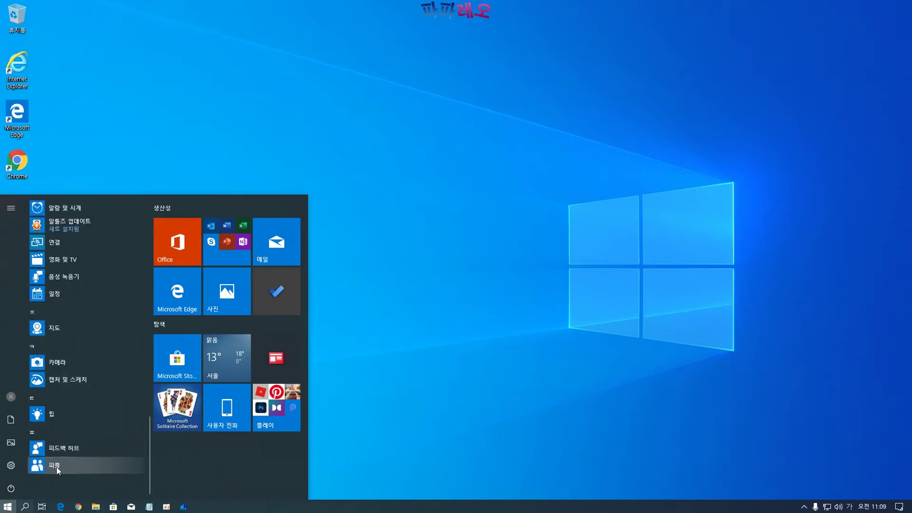
pyautogui.scroll(5, 62, 457)
pyautogui.scroll(7, 60, 457)
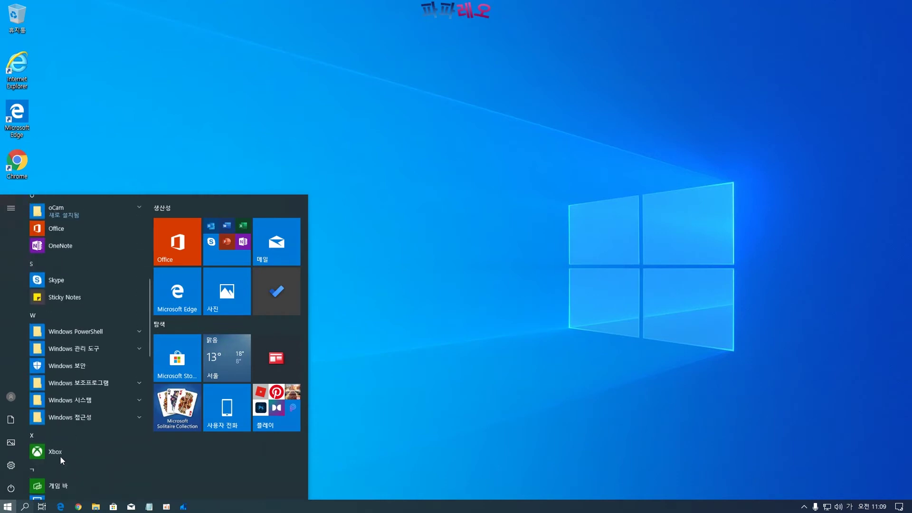
pyautogui.scroll(6, 80, 355)
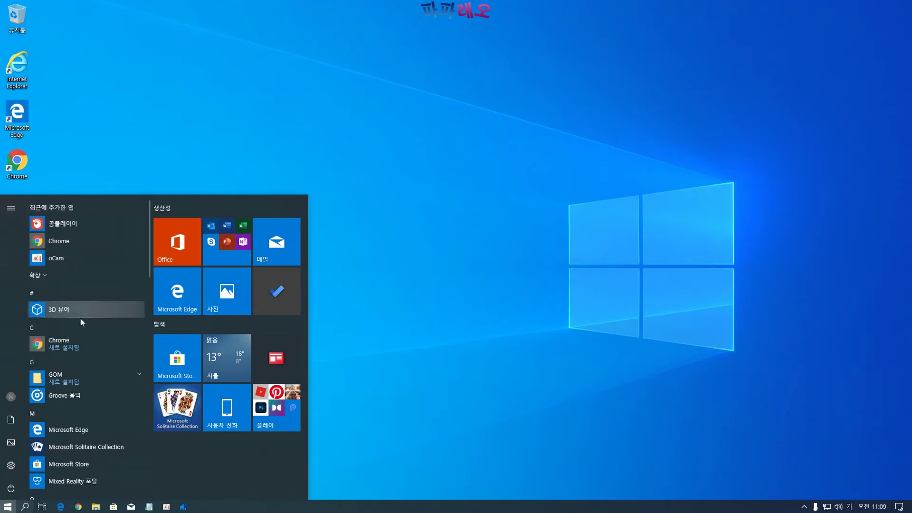
pyautogui.scroll(-4, 81, 318)
pyautogui.scroll(-3, 77, 312)
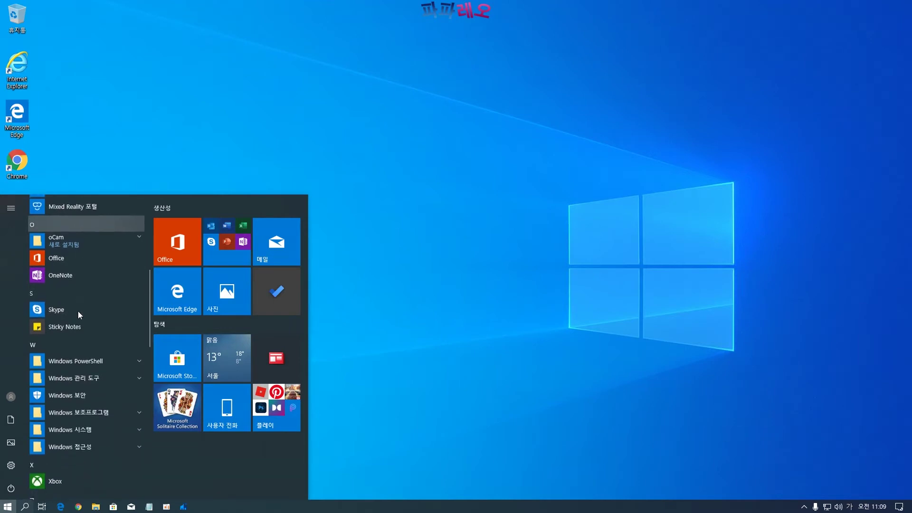
pyautogui.scroll(-5, 78, 312)
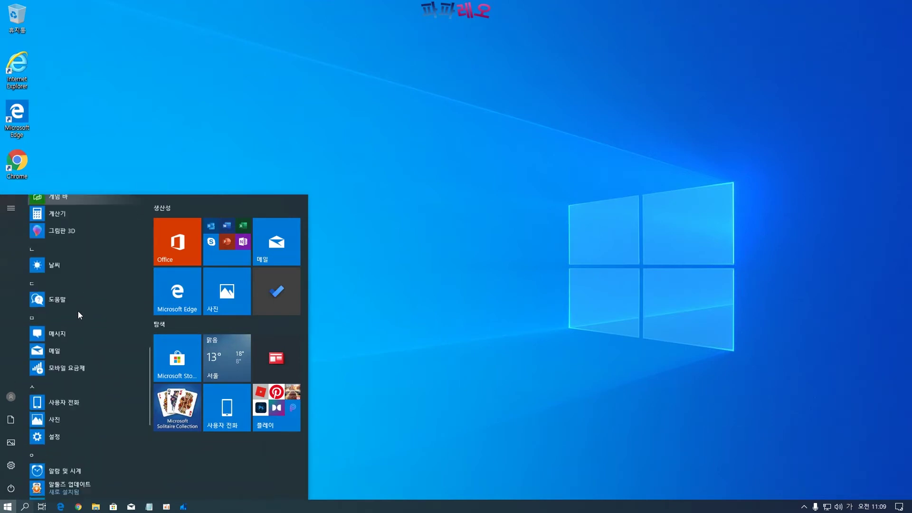
pyautogui.scroll(5, 78, 311)
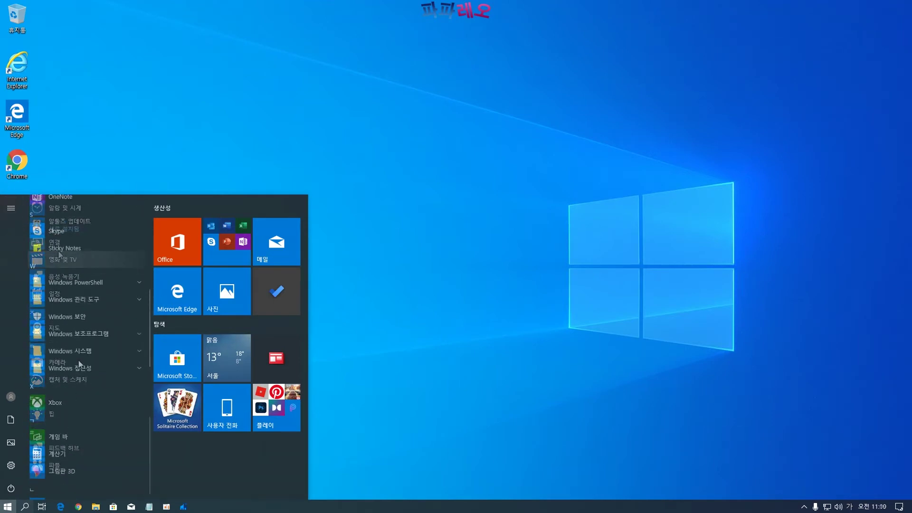
pyautogui.scroll(5, 78, 358)
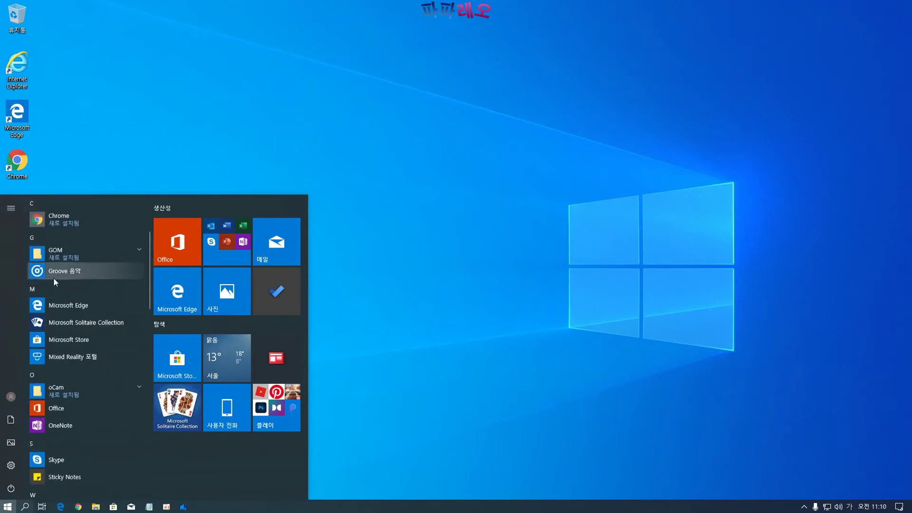
pyautogui.scroll(3, 55, 280)
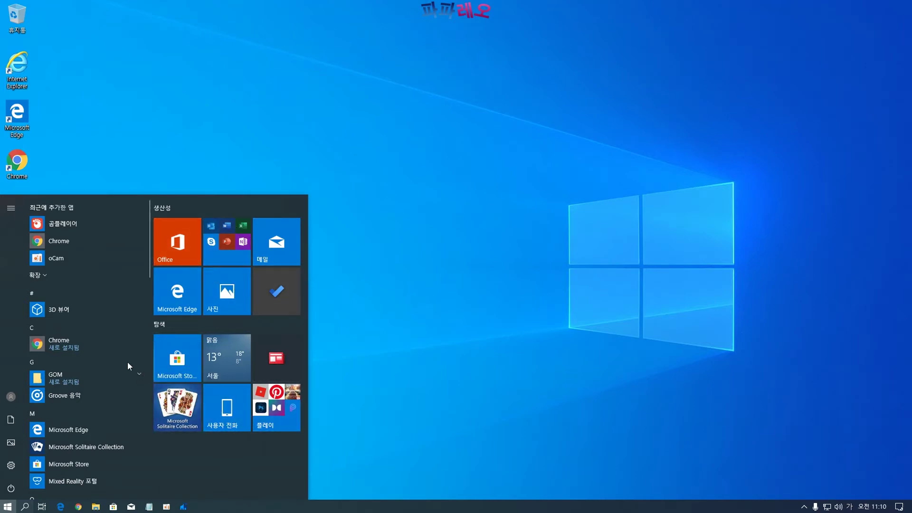
# Pin Chrome from the app list to Start and resize its tile to Small
pyautogui.rightClick(39, 342)
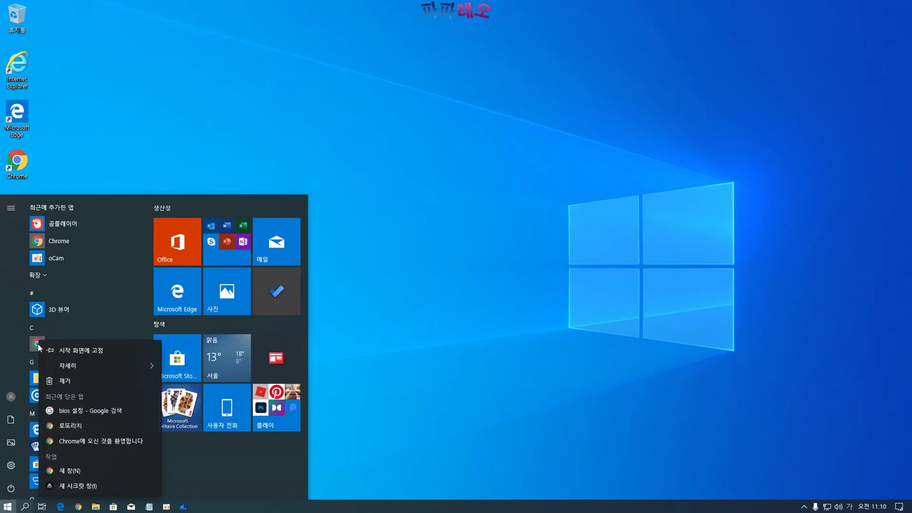
pyautogui.click(84, 354)
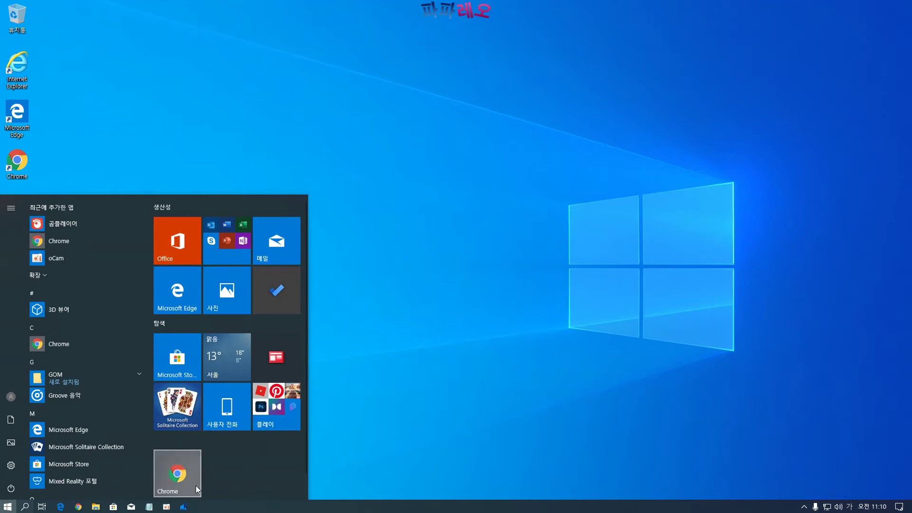
pyautogui.rightClick(186, 477)
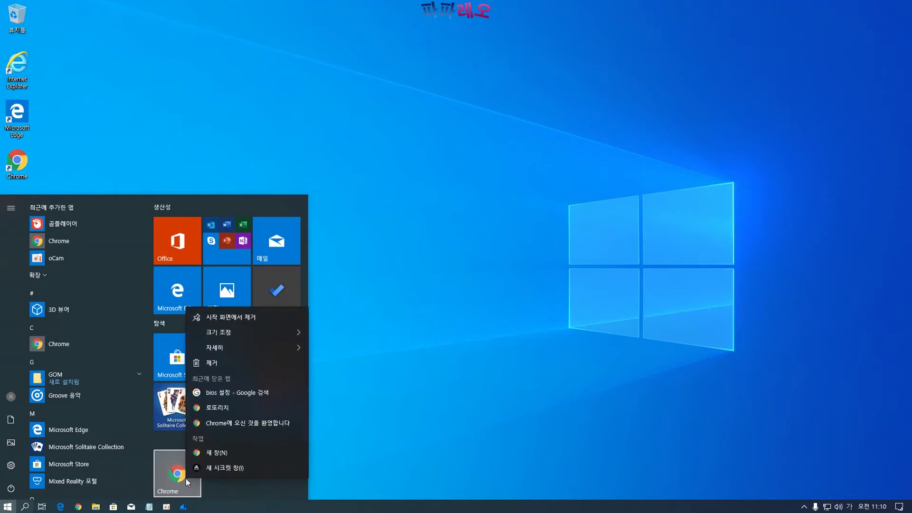
pyautogui.moveTo(263, 327)
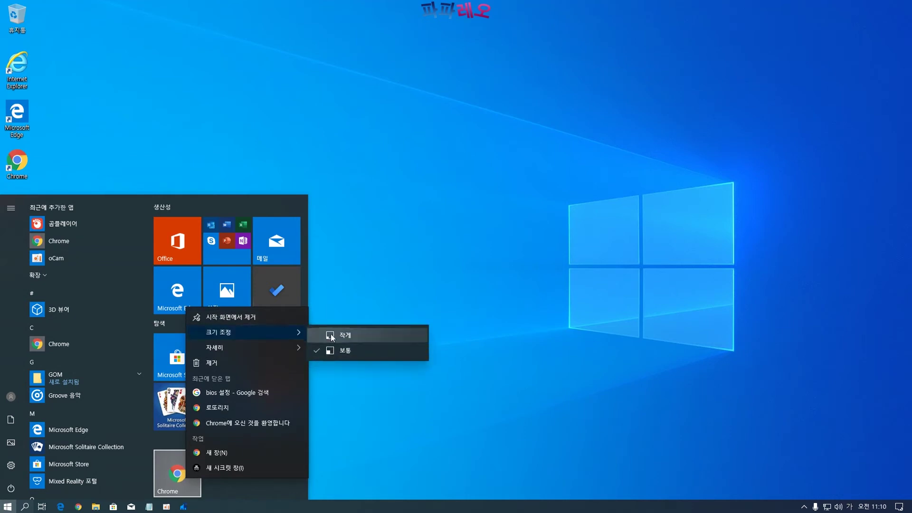
pyautogui.click(332, 334)
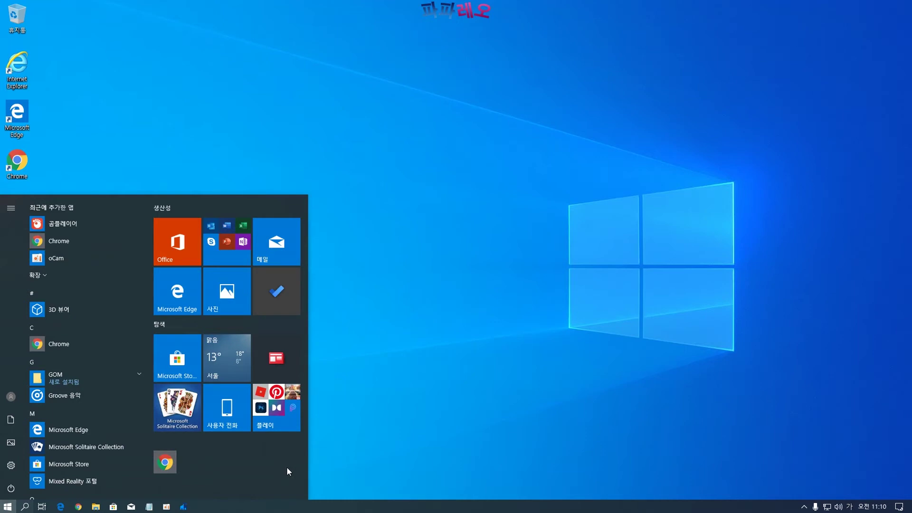
pyautogui.scroll(-10, 103, 311)
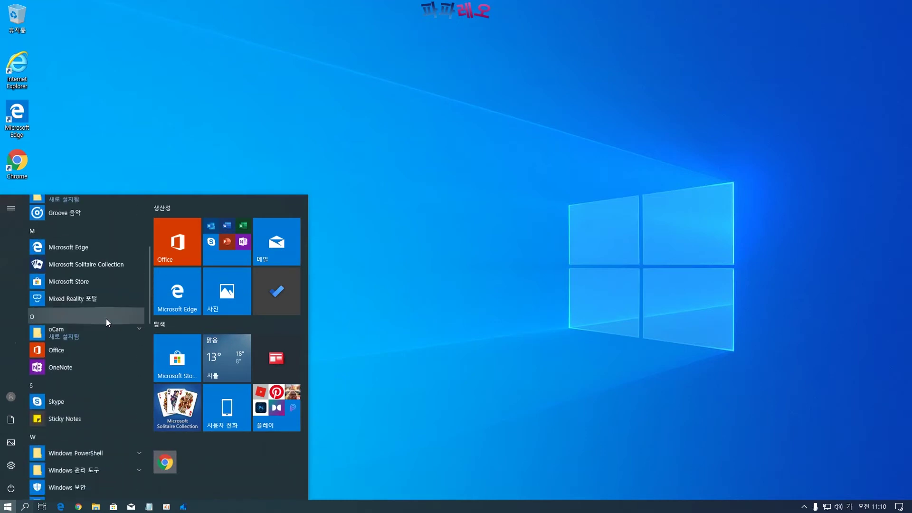
pyautogui.scroll(-6, 104, 361)
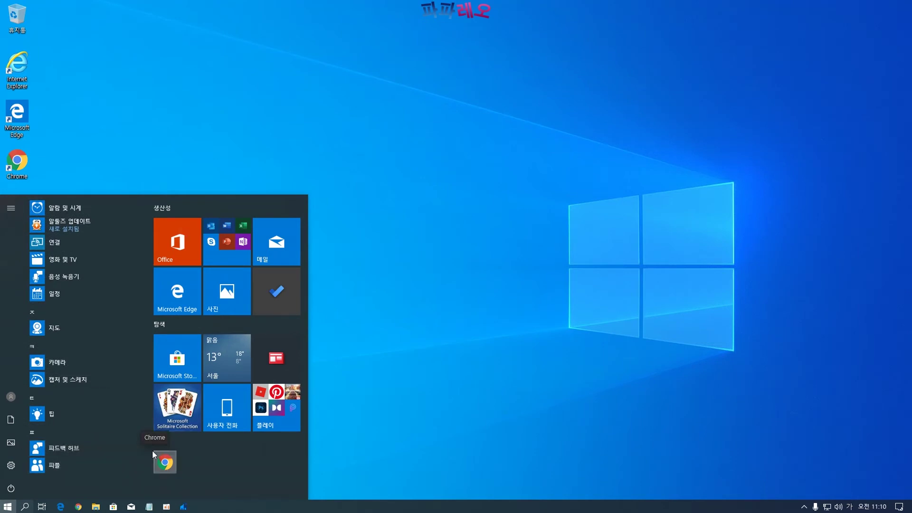
# In Settings > System, look through Sound, Notifications and Focus assist, ending on 전원 및 절전
pyautogui.click(13, 467)
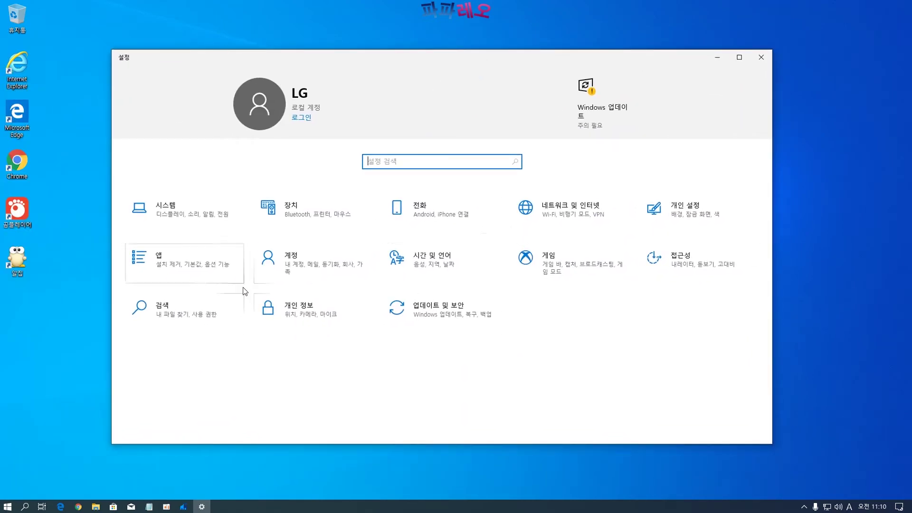
pyautogui.click(185, 211)
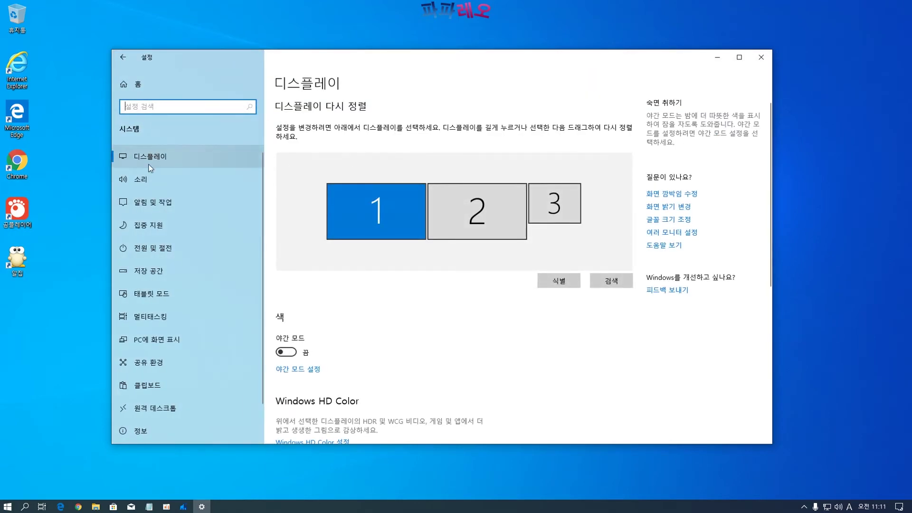
pyautogui.click(145, 180)
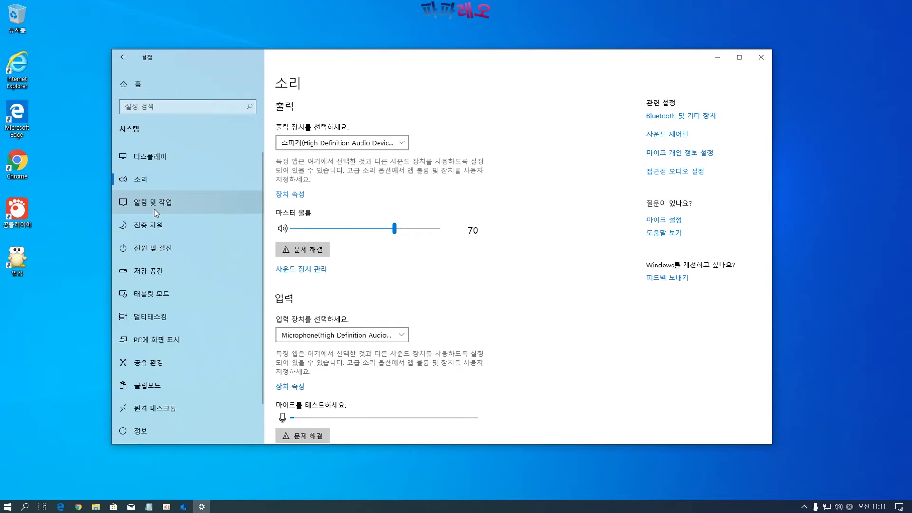
pyautogui.click(156, 212)
pyautogui.scroll(-2, 159, 199)
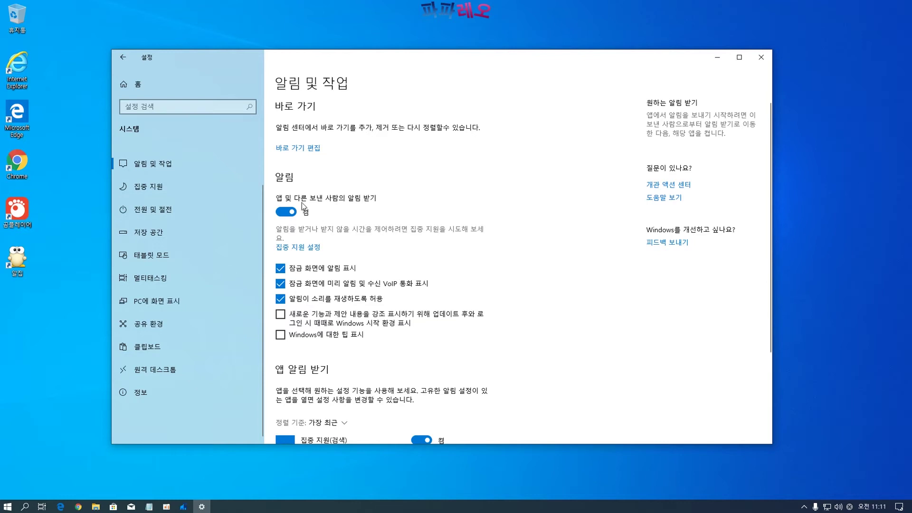
pyautogui.scroll(-3, 463, 275)
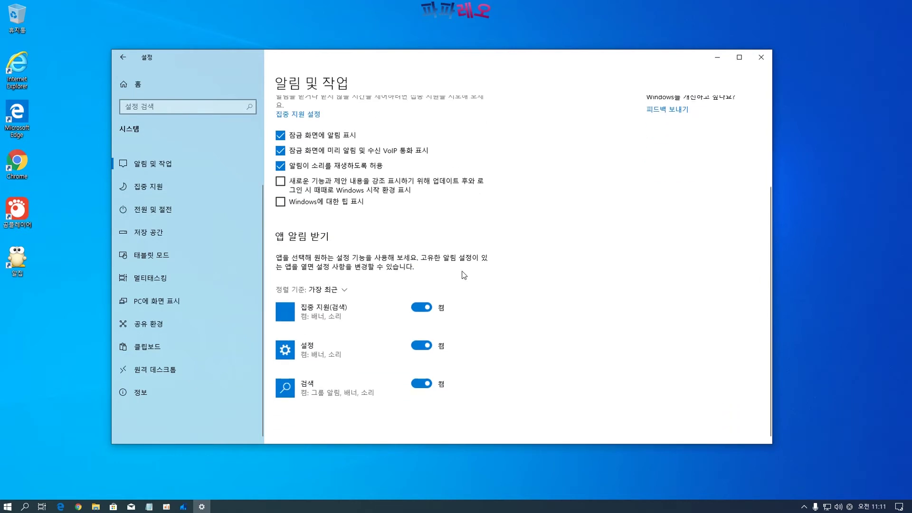
pyautogui.scroll(3, 462, 274)
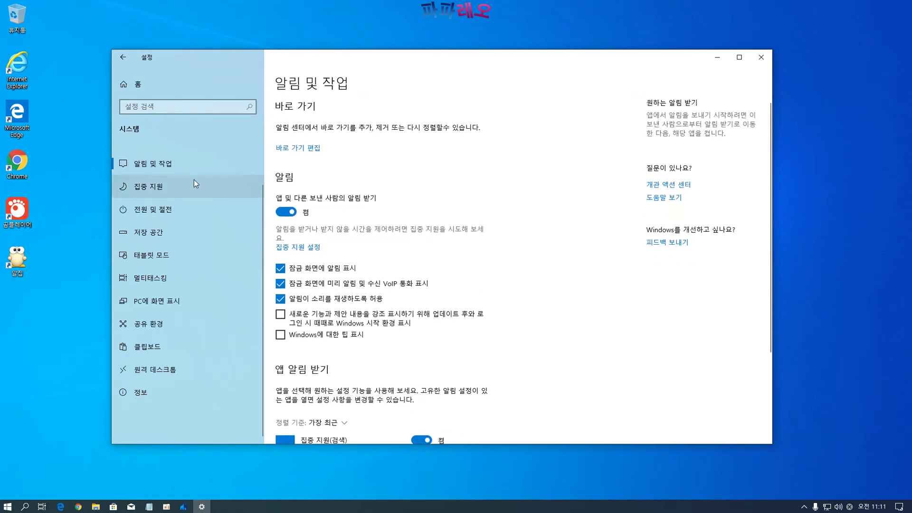
pyautogui.click(168, 190)
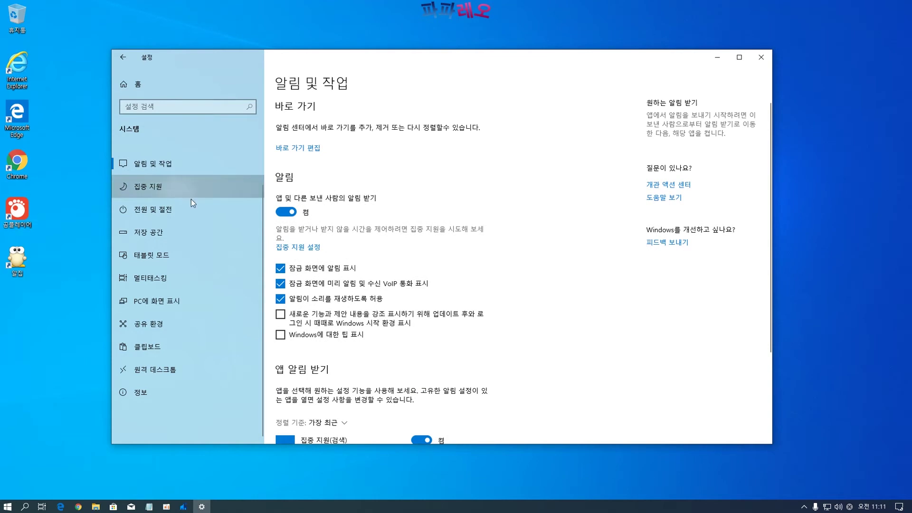
pyautogui.click(164, 216)
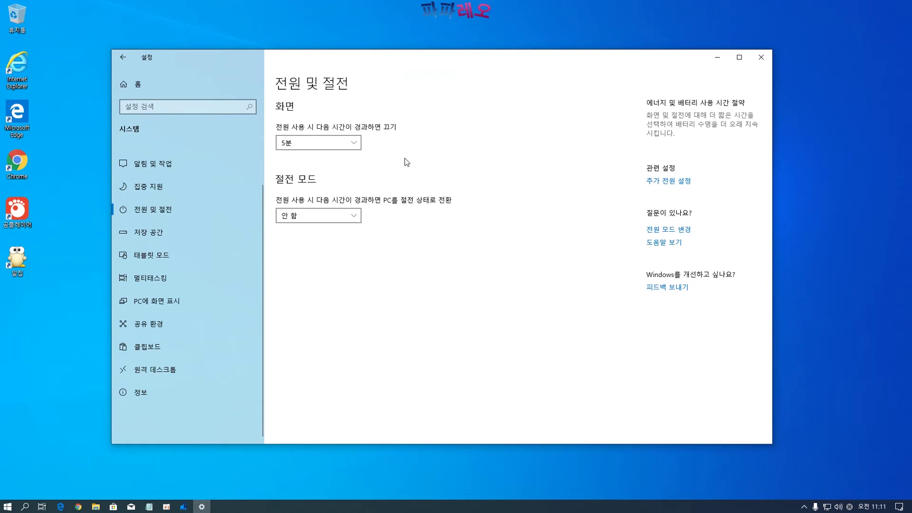
# Leave screen-off at 5분 and sleep at 안 함, then go to 추가 전원 설정
pyautogui.click(354, 143)
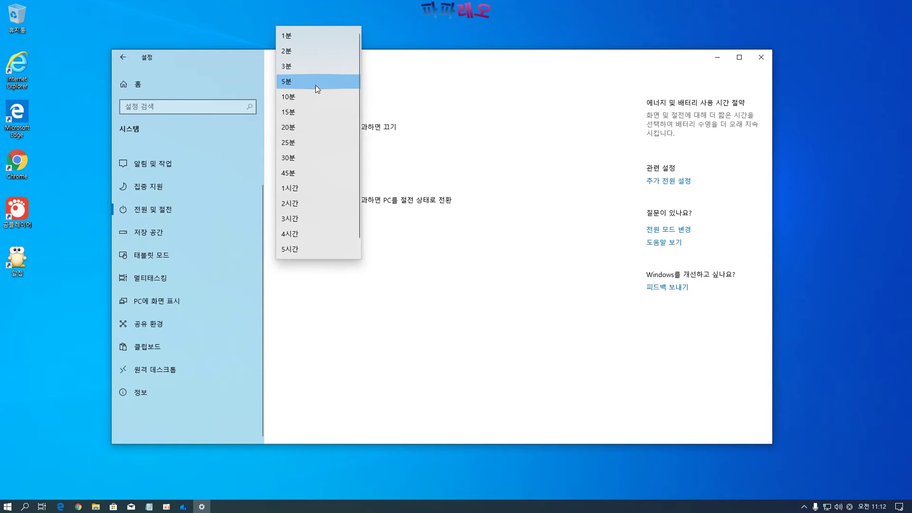
pyautogui.click(315, 85)
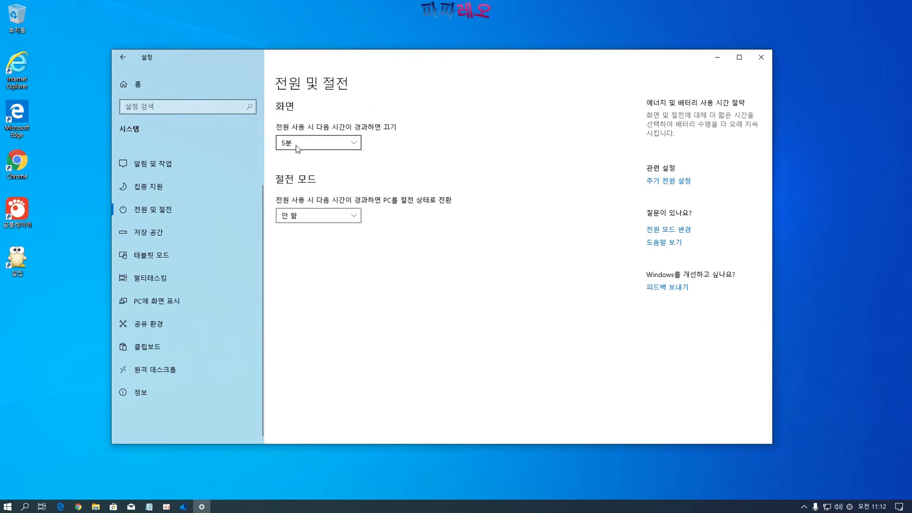
pyautogui.click(313, 147)
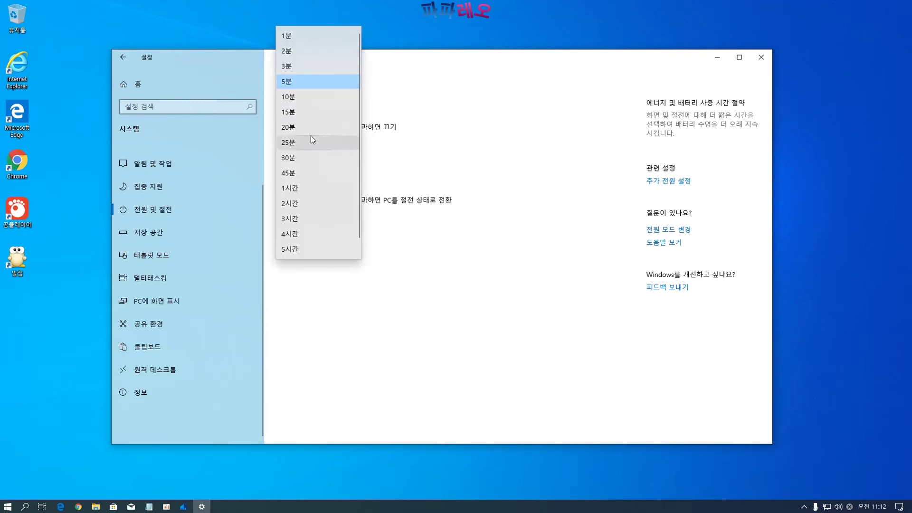
pyautogui.click(297, 84)
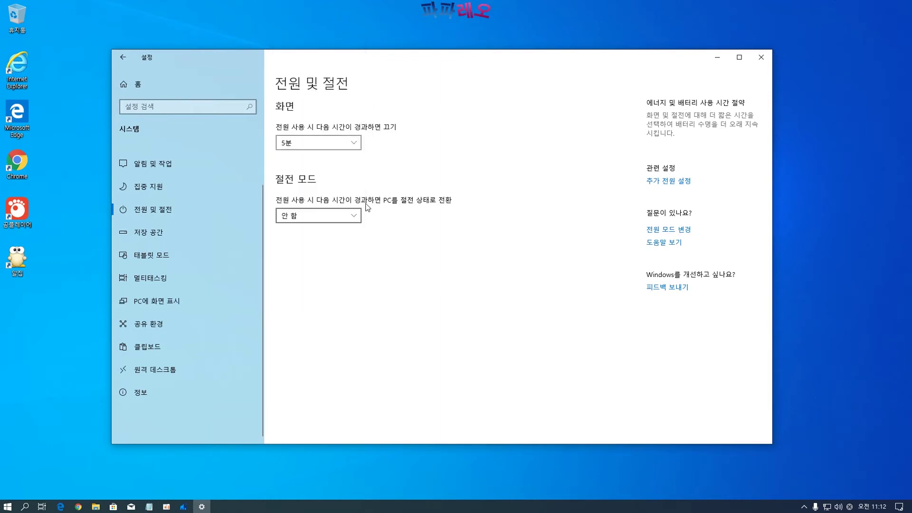
pyautogui.click(348, 220)
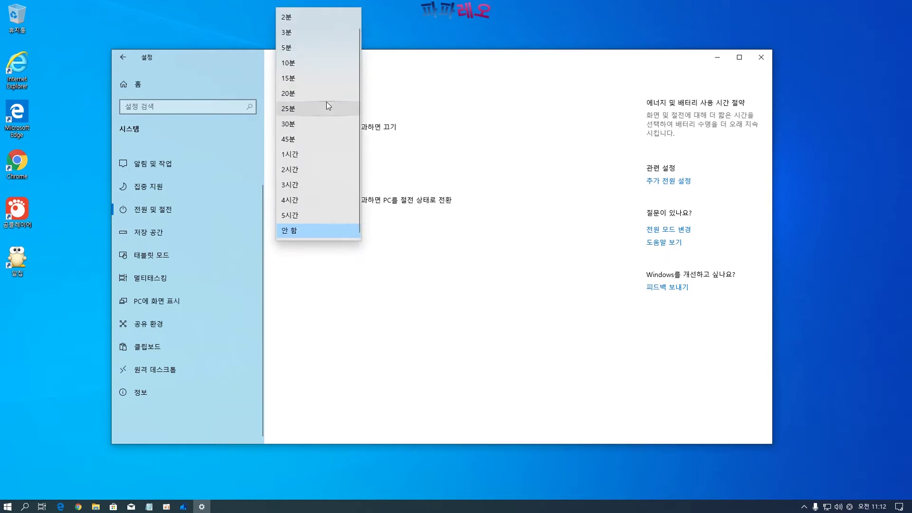
pyautogui.click(295, 234)
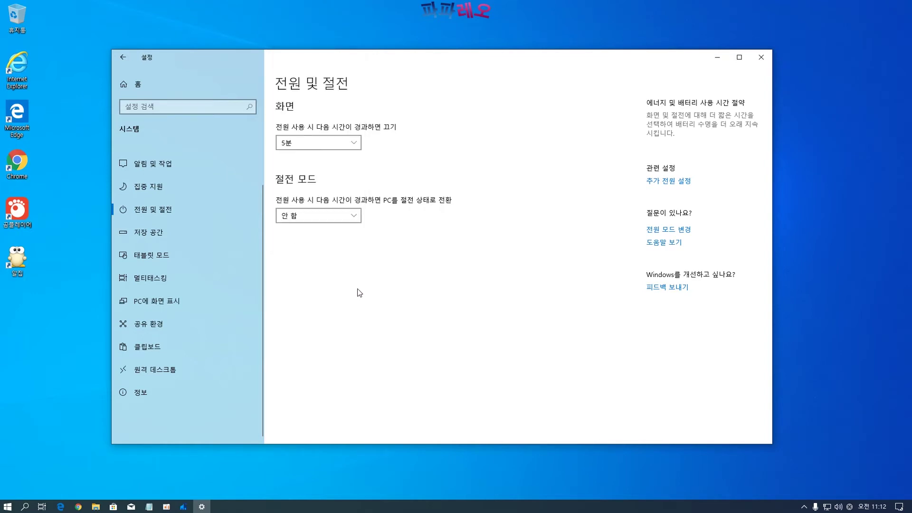
pyautogui.click(663, 184)
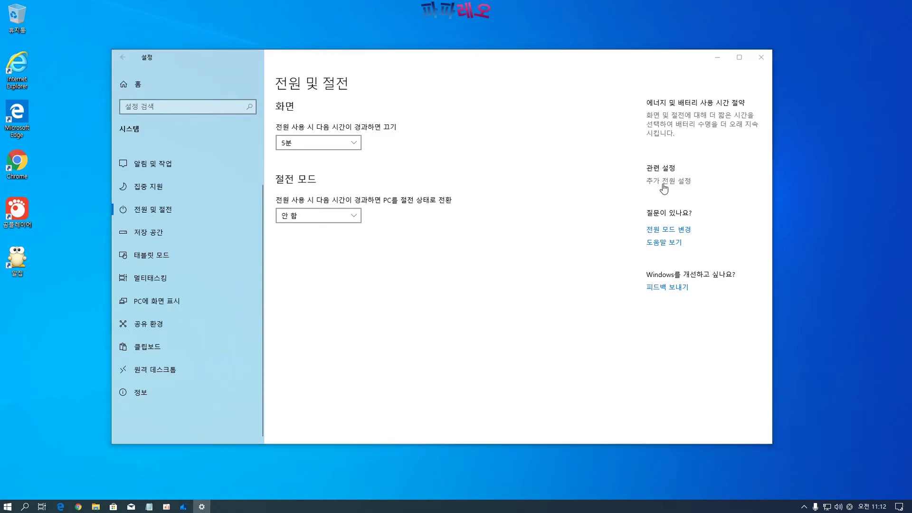
# Open the advanced power settings of the Balanced (균형 조정) plan
pyautogui.moveTo(264, 34); pyautogui.dragTo(344, 36)
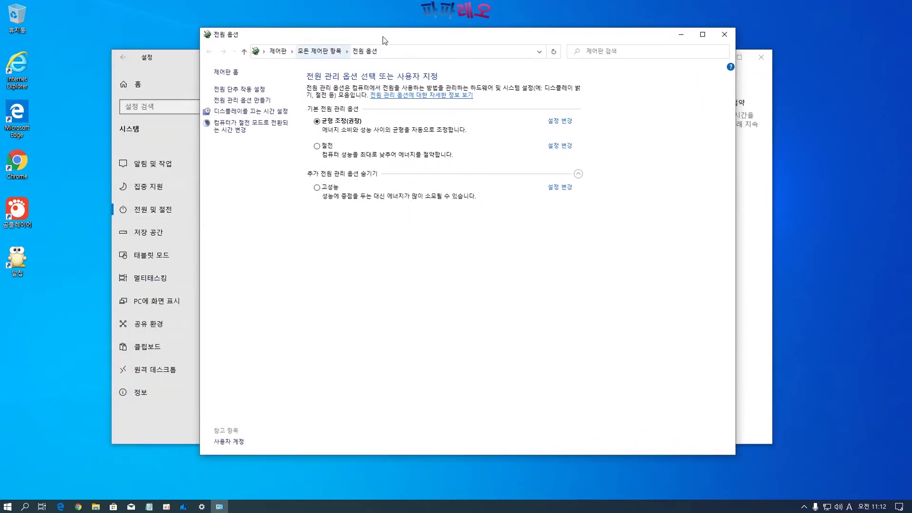
pyautogui.moveTo(392, 38)
pyautogui.mouseDown()
pyautogui.moveTo(464, 46)
pyautogui.moveTo(405, 38)
pyautogui.mouseUp()
pyautogui.click(573, 122)
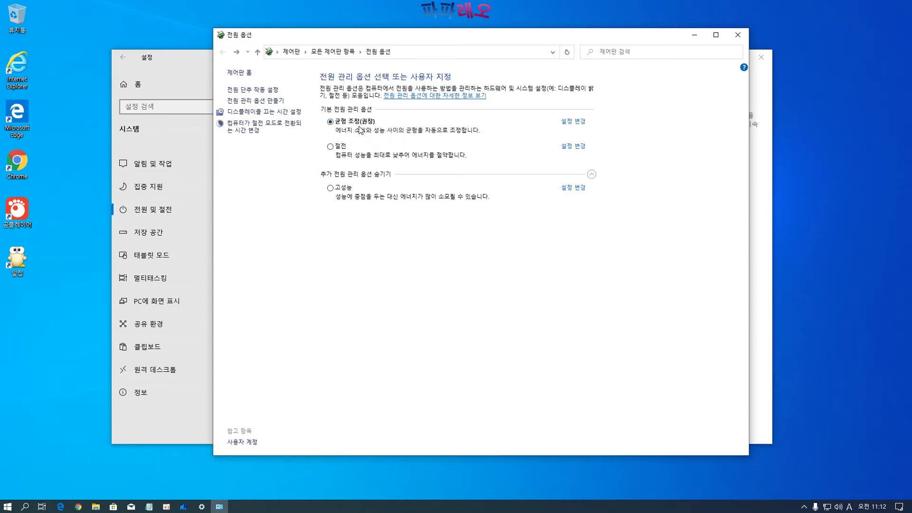
pyautogui.click(574, 122)
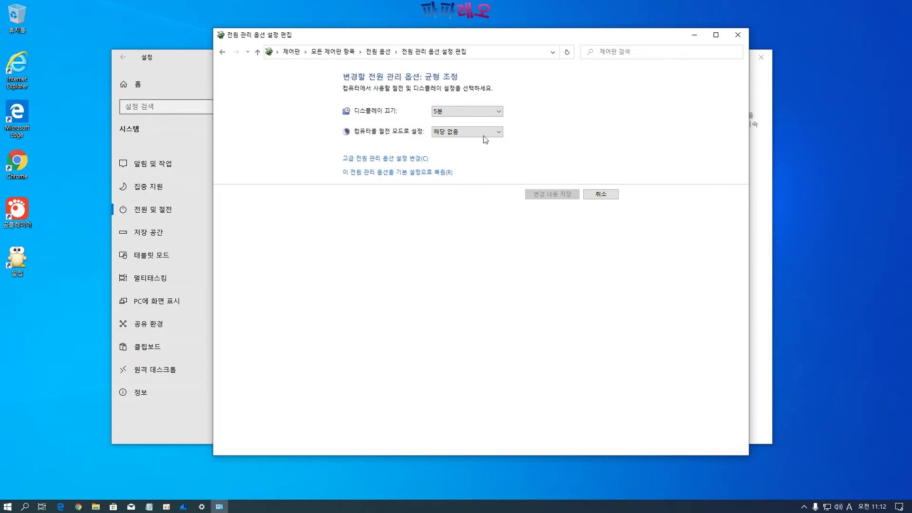
pyautogui.click(376, 165)
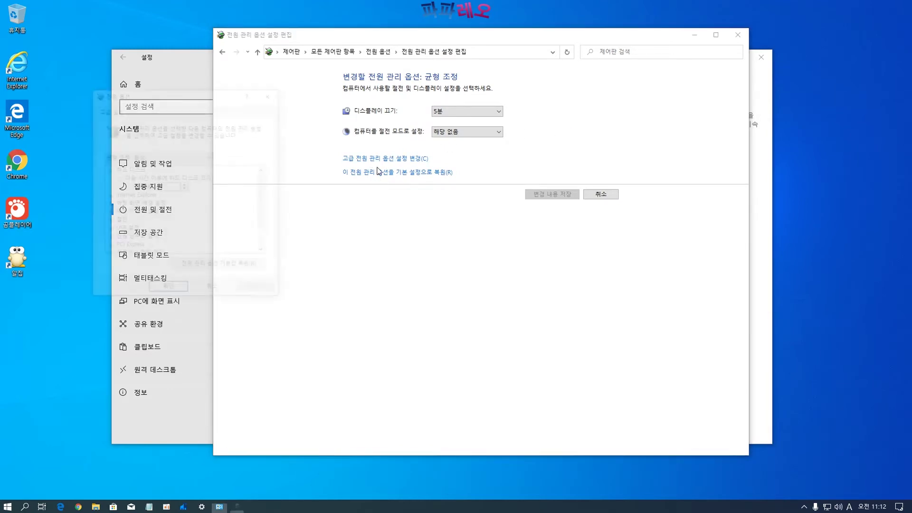
# Set hard-disk turn-off to 0 minutes, confirm, and close Power Options
pyautogui.moveTo(163, 92); pyautogui.dragTo(243, 104)
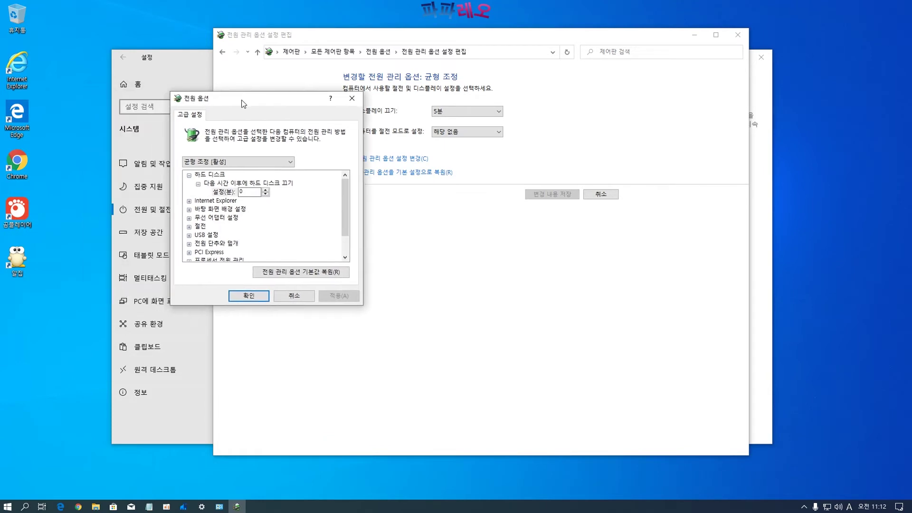
pyautogui.click(217, 190)
pyautogui.write('20')
pyautogui.moveTo(248, 194); pyautogui.dragTo(218, 193)
pyautogui.write('0')
pyautogui.moveTo(261, 99); pyautogui.dragTo(234, 103)
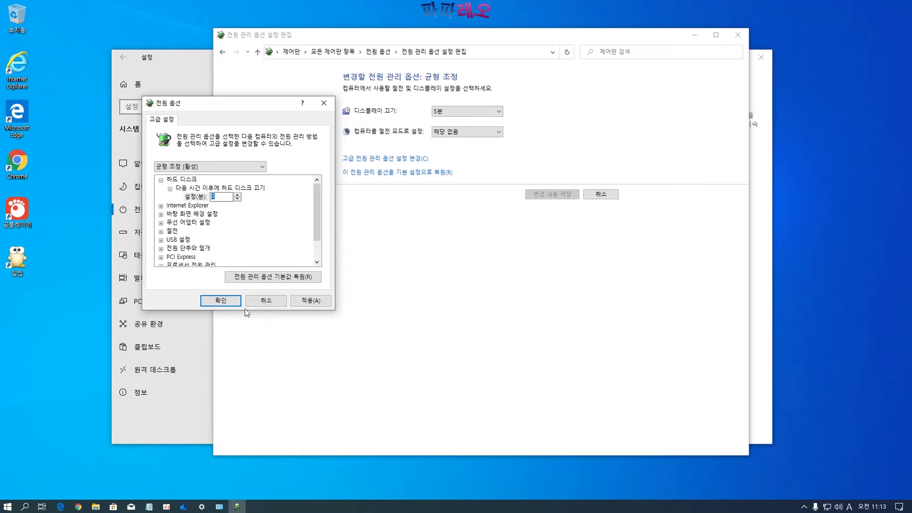
pyautogui.click(221, 302)
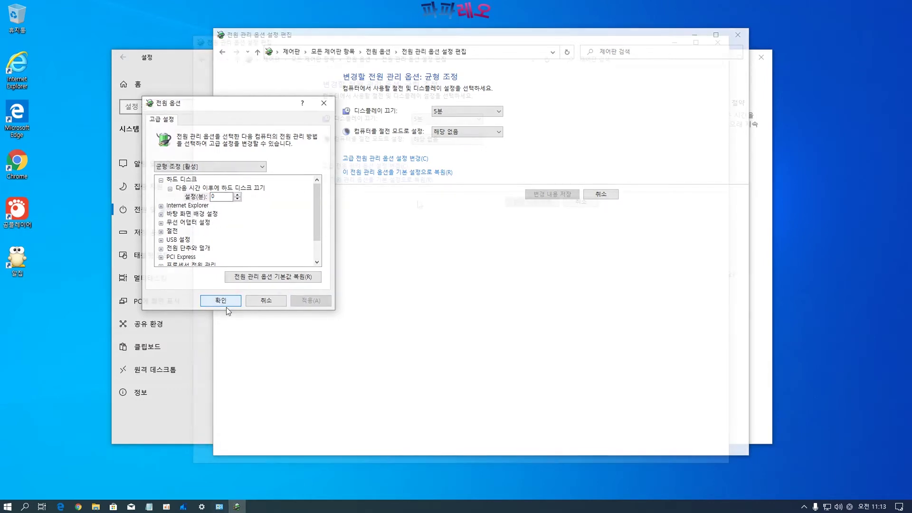
pyautogui.click(203, 58)
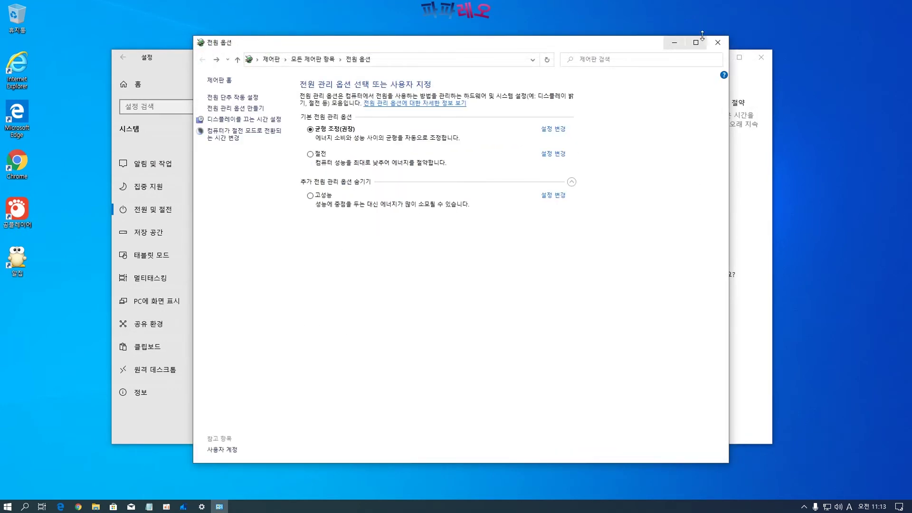
pyautogui.click(717, 44)
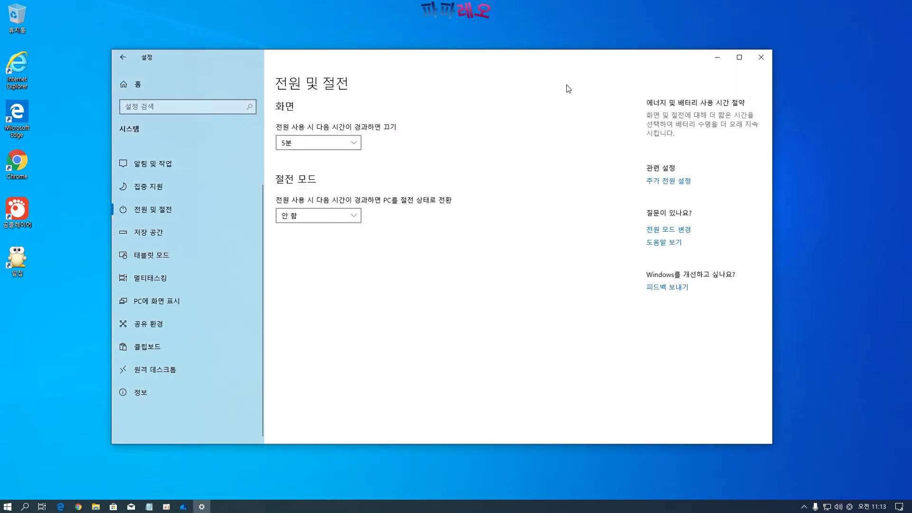
# Remove the 172MB of temporary files from drive C and go back to 저장 공간
pyautogui.click(185, 234)
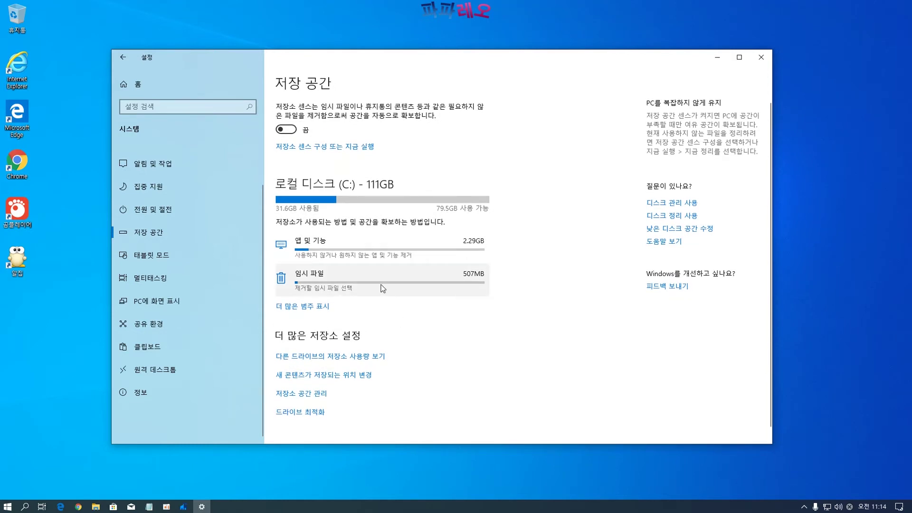
pyautogui.click(339, 288)
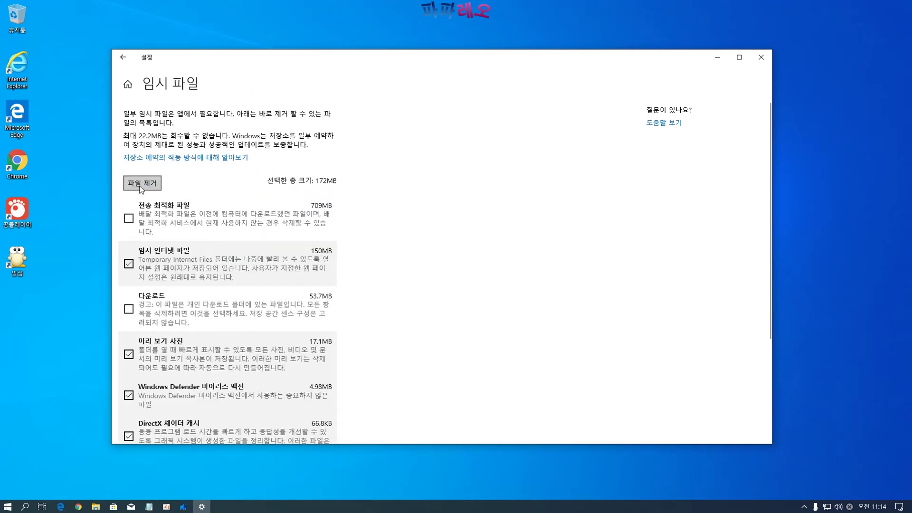
pyautogui.click(141, 185)
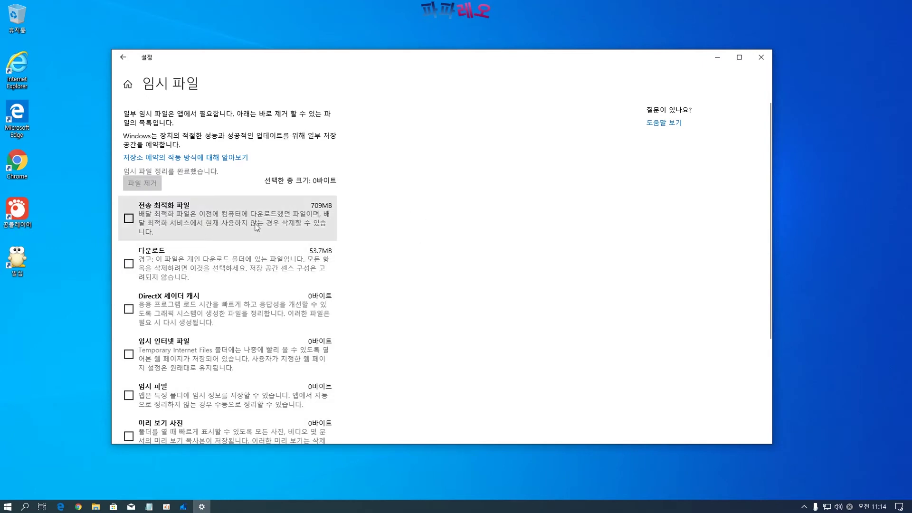
pyautogui.scroll(-5, 340, 265)
pyautogui.scroll(5, 368, 272)
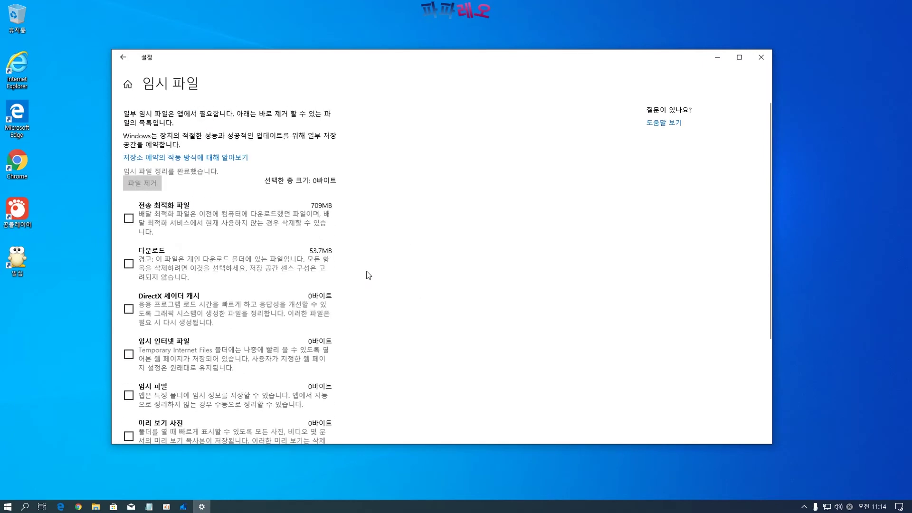
pyautogui.click(122, 57)
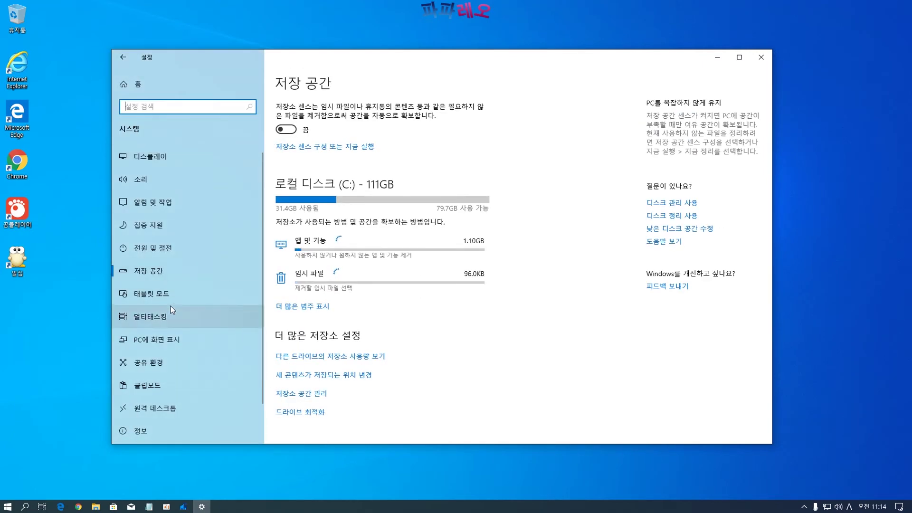
# Browse the tablet mode, multitasking, projecting, shared experiences, clipboard and remote desktop pages
pyautogui.click(164, 295)
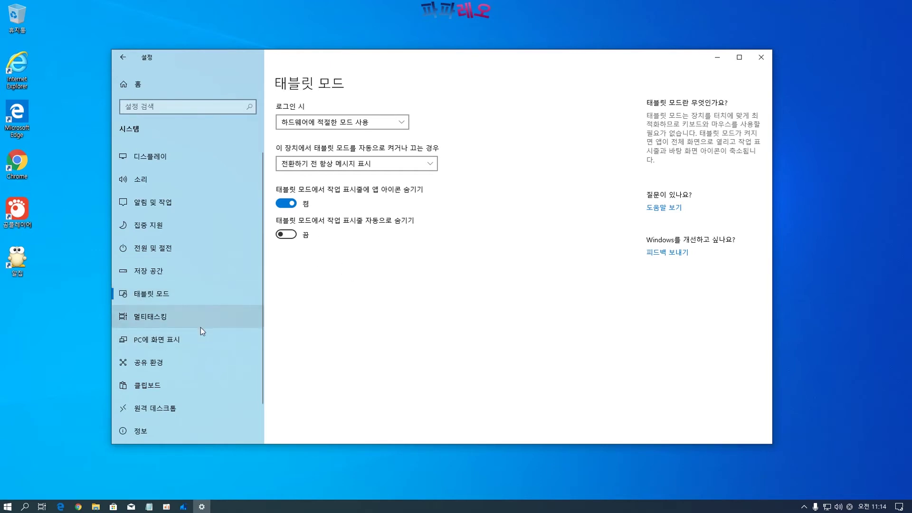
pyautogui.click(152, 323)
pyautogui.scroll(-1, 387, 301)
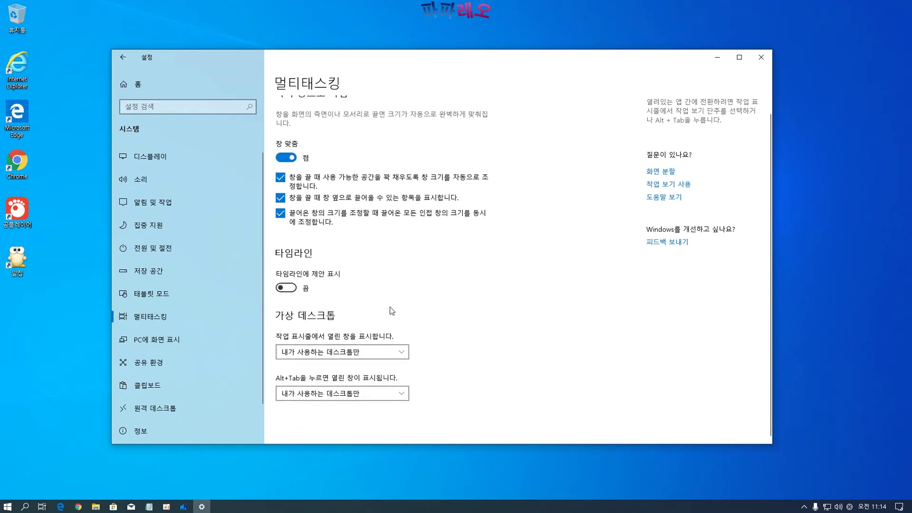
pyautogui.click(167, 332)
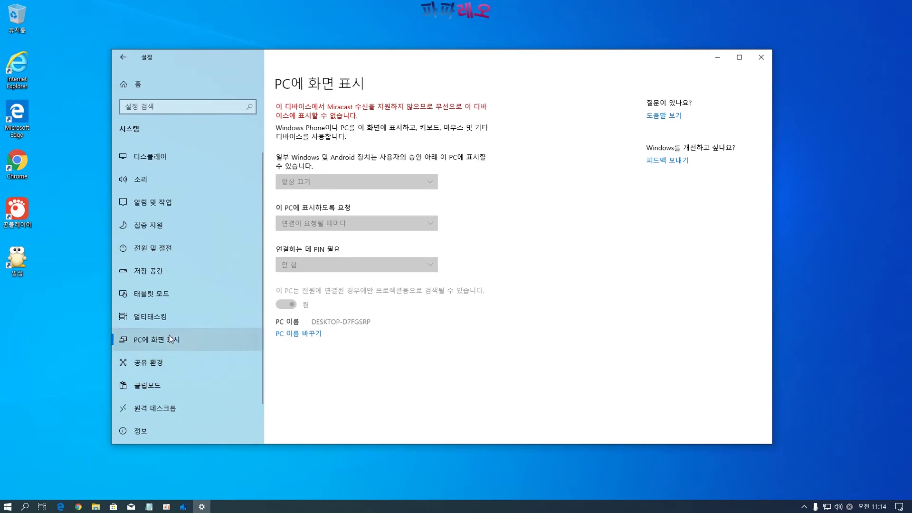
pyautogui.scroll(-2, 166, 345)
pyautogui.click(159, 329)
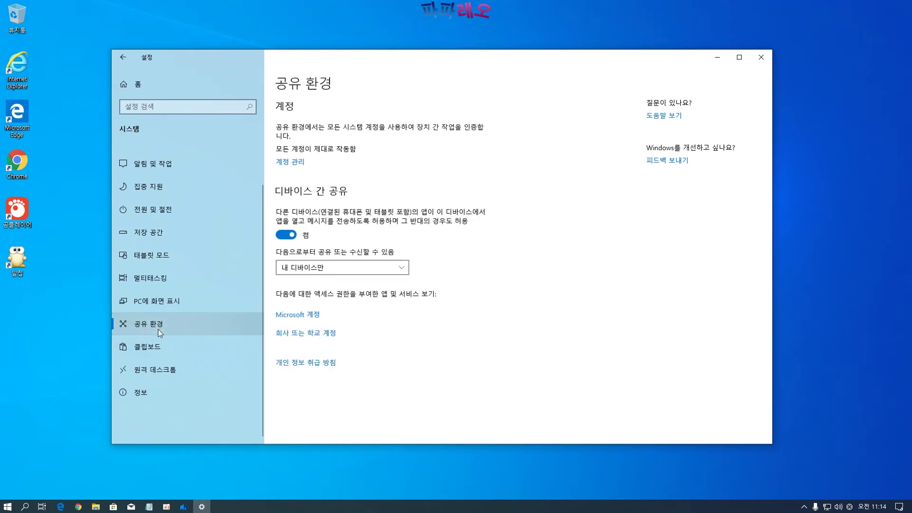
pyautogui.click(151, 347)
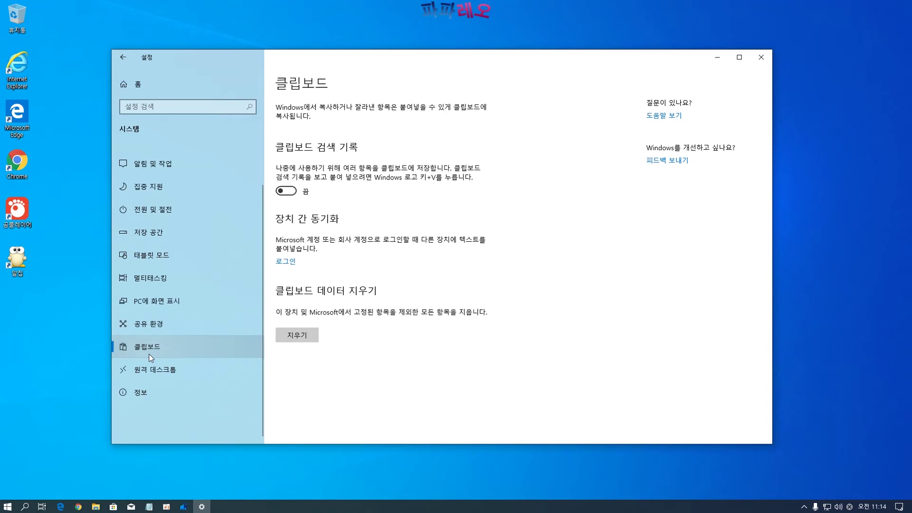
pyautogui.click(152, 370)
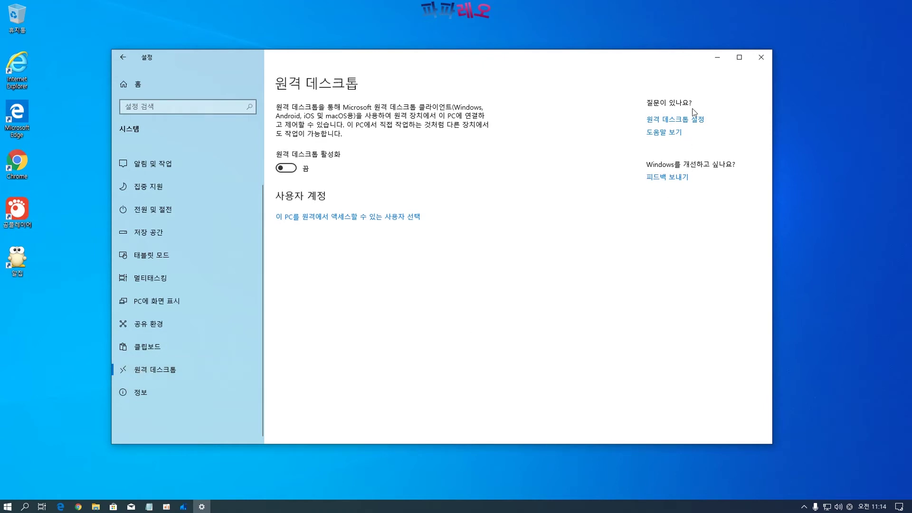
# Check online remote desktop help, then review this PC's specifications on the 정보 page
pyautogui.click(680, 121)
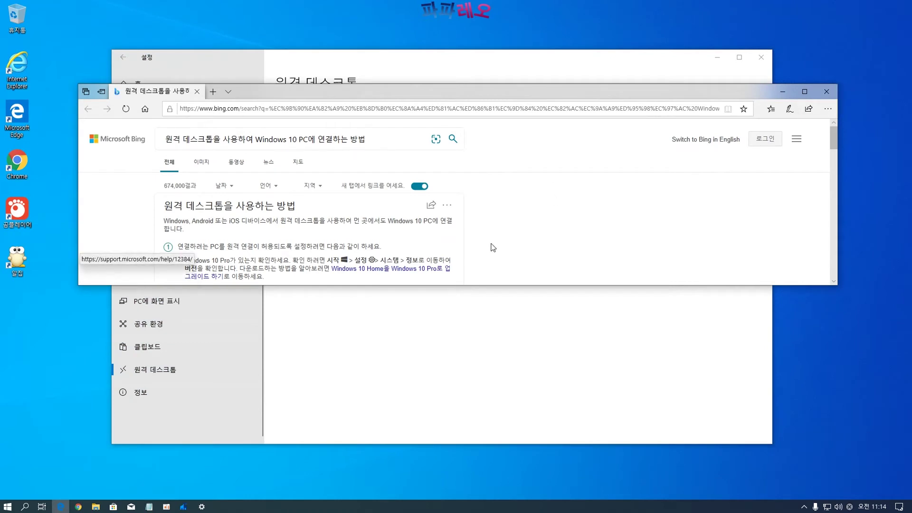
pyautogui.click(827, 92)
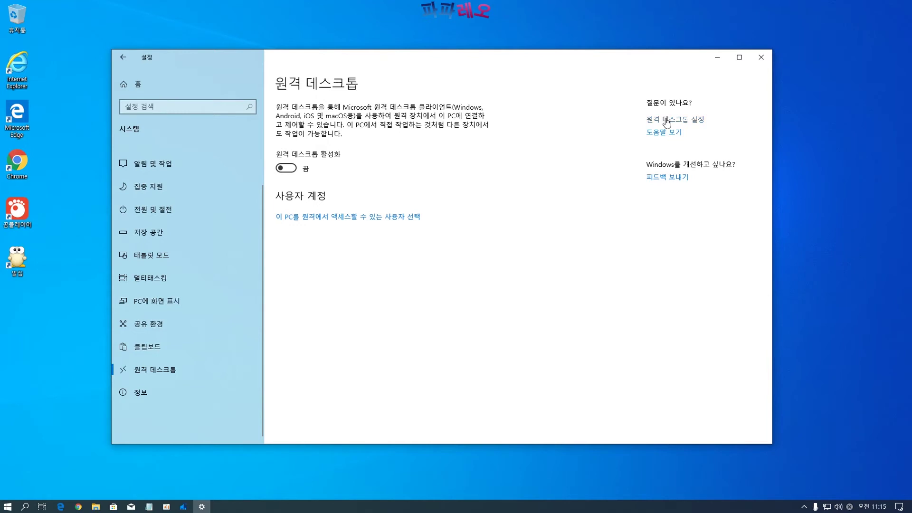
pyautogui.click(135, 397)
pyautogui.scroll(-3, 414, 237)
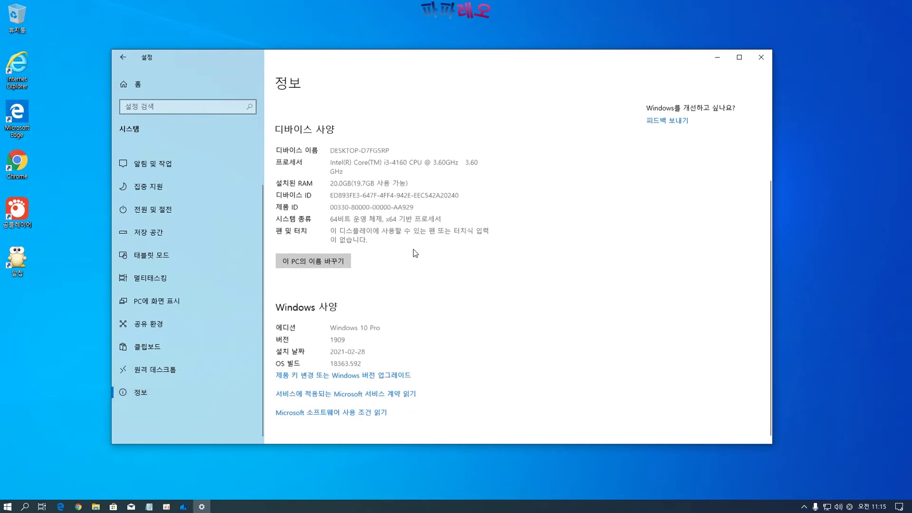
pyautogui.scroll(3, 416, 258)
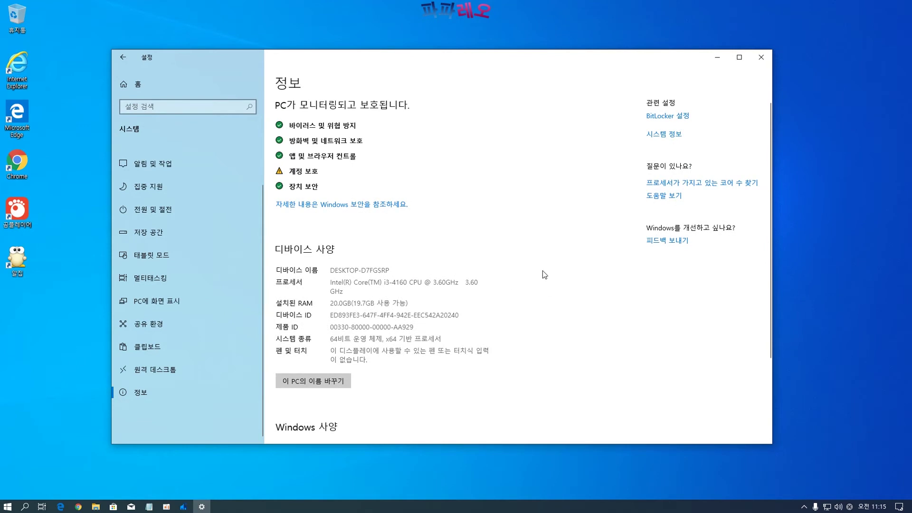
pyautogui.click(122, 57)
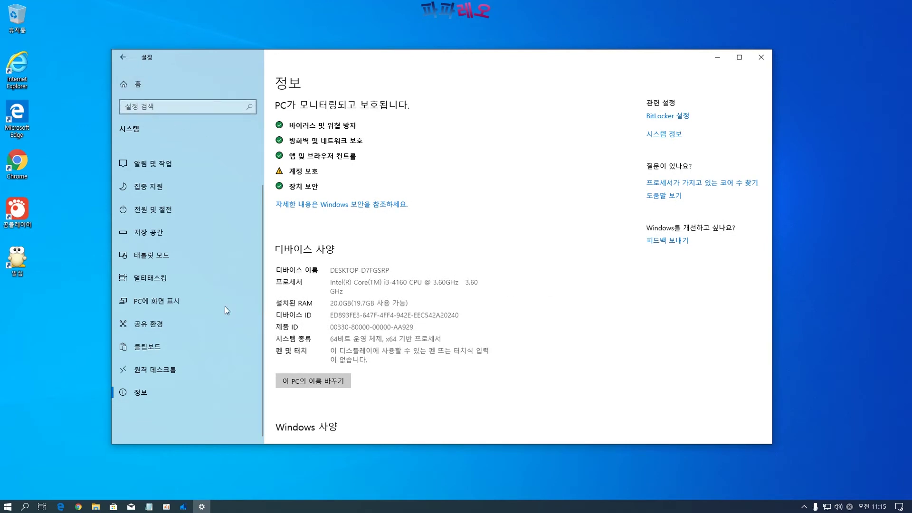
# Open Devices and look through the printers, mouse, typing and pen settings
pyautogui.click(297, 226)
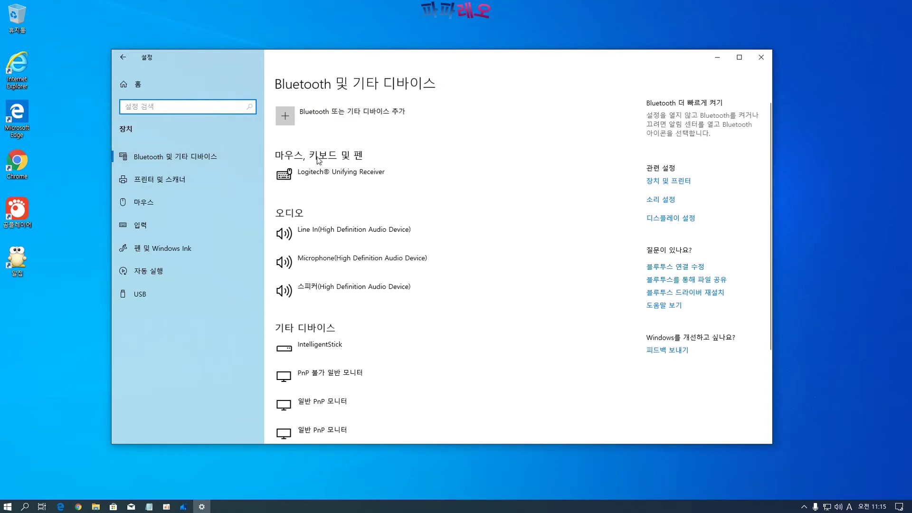
pyautogui.scroll(-1, 354, 263)
pyautogui.scroll(-3, 354, 263)
pyautogui.scroll(3, 346, 271)
pyautogui.scroll(-3, 350, 238)
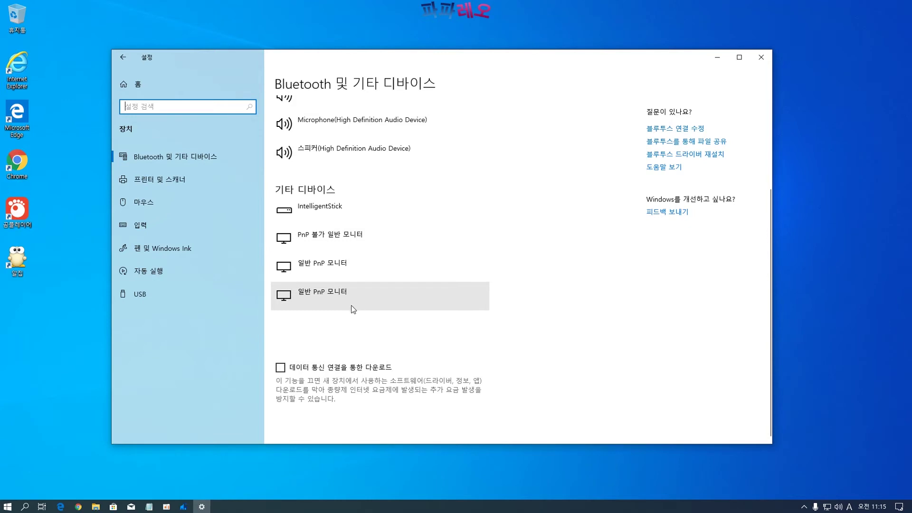
pyautogui.scroll(3, 352, 304)
pyautogui.scroll(-3, 332, 353)
pyautogui.scroll(3, 332, 353)
pyautogui.click(149, 188)
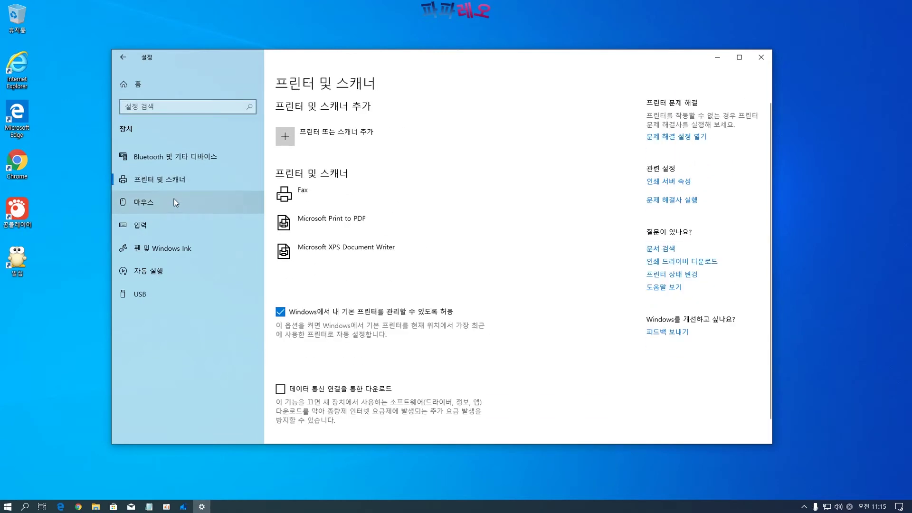
pyautogui.click(148, 209)
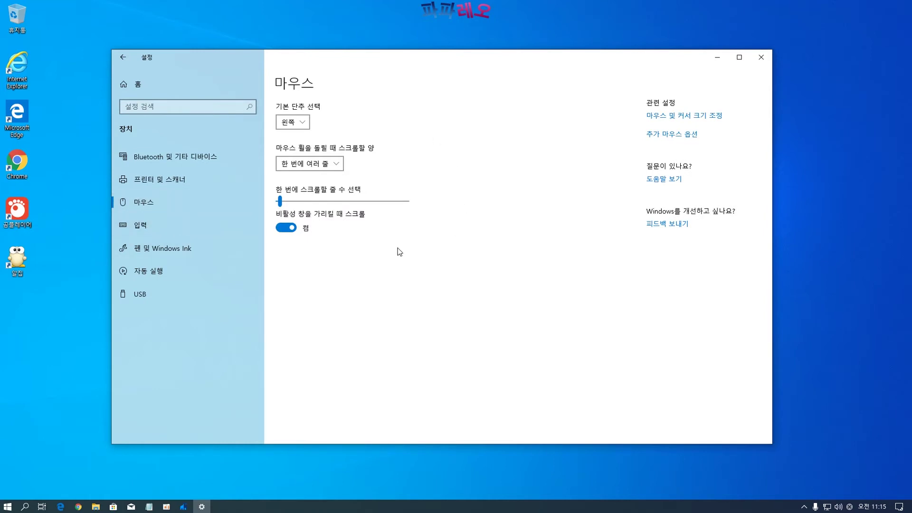
pyautogui.click(134, 226)
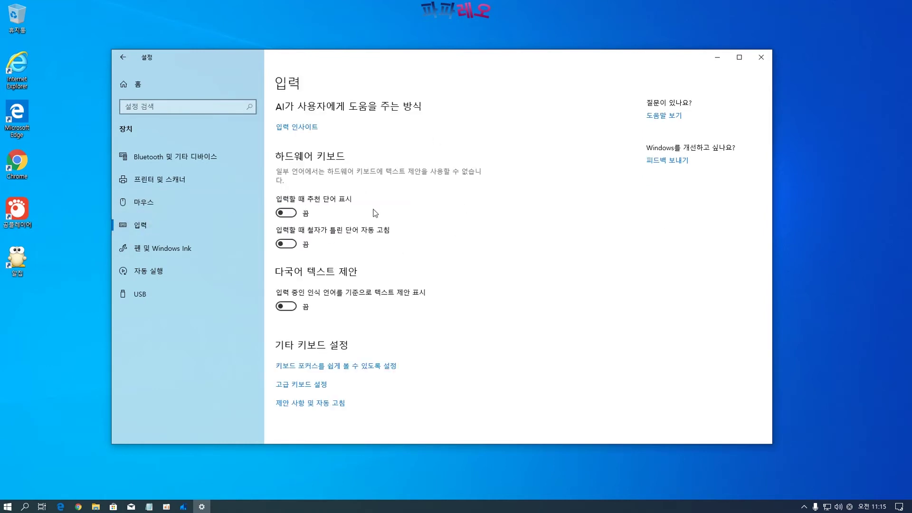
pyautogui.click(148, 252)
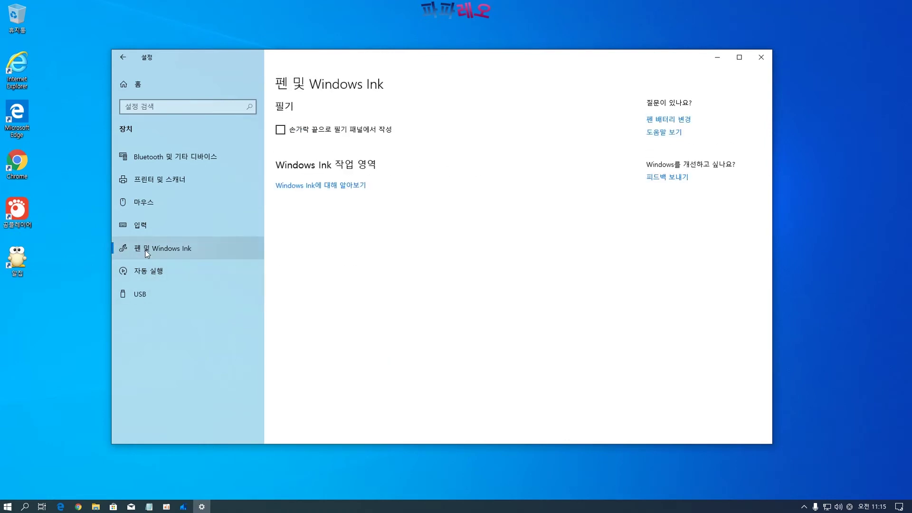
# Switch AutoPlay for all media and devices to 끔, check USB, and return home
pyautogui.click(153, 278)
pyautogui.click(327, 186)
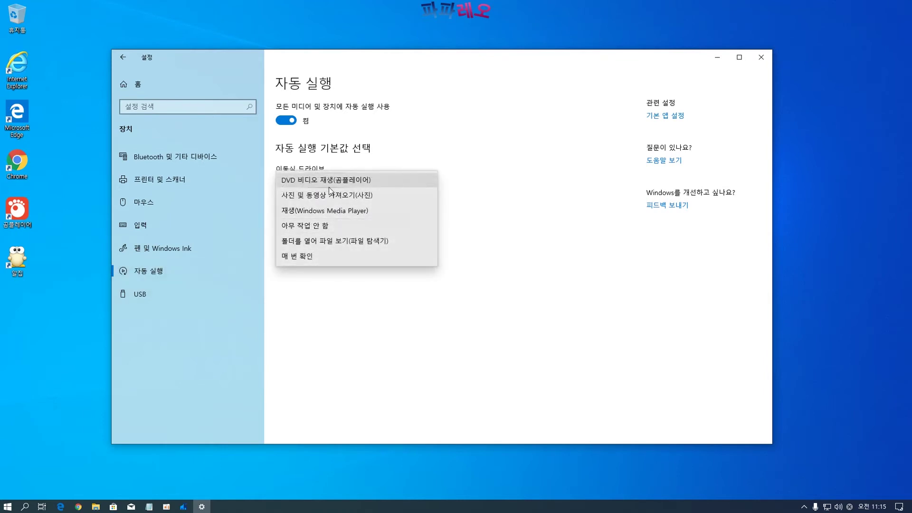
pyautogui.click(506, 259)
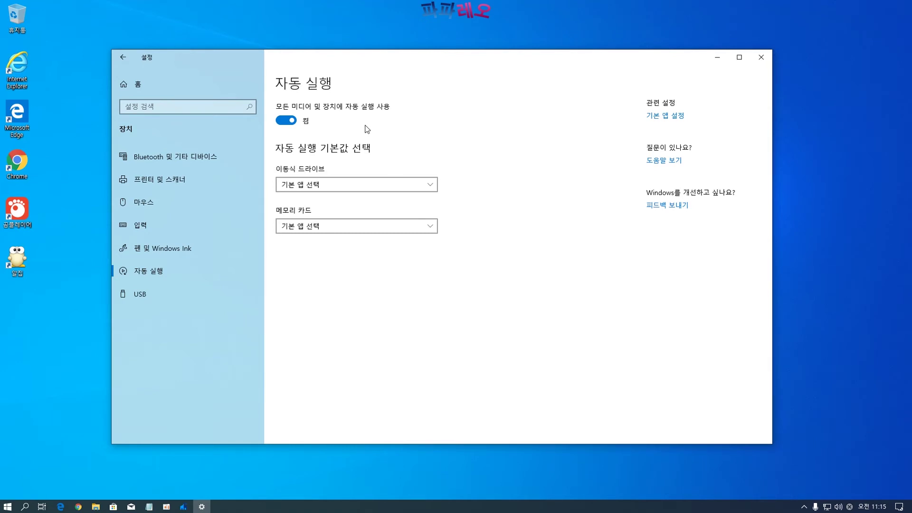
pyautogui.click(288, 121)
pyautogui.click(147, 292)
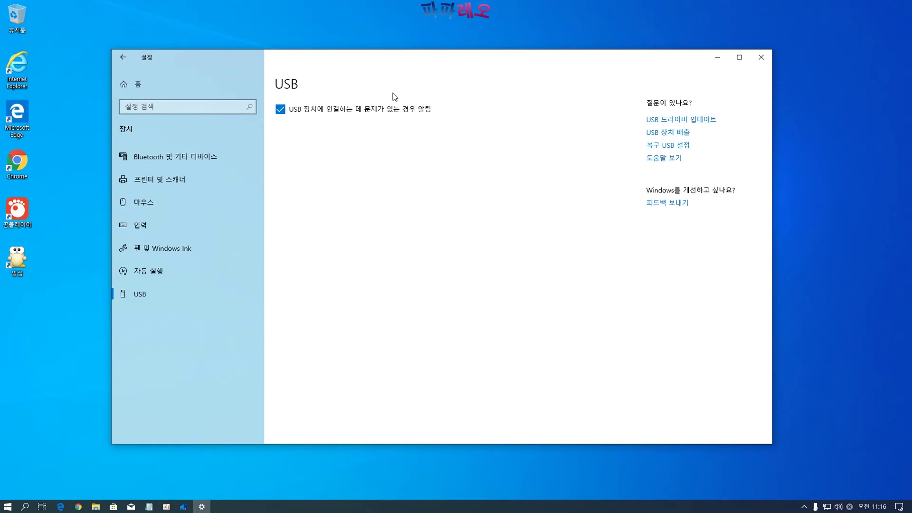
pyautogui.click(130, 85)
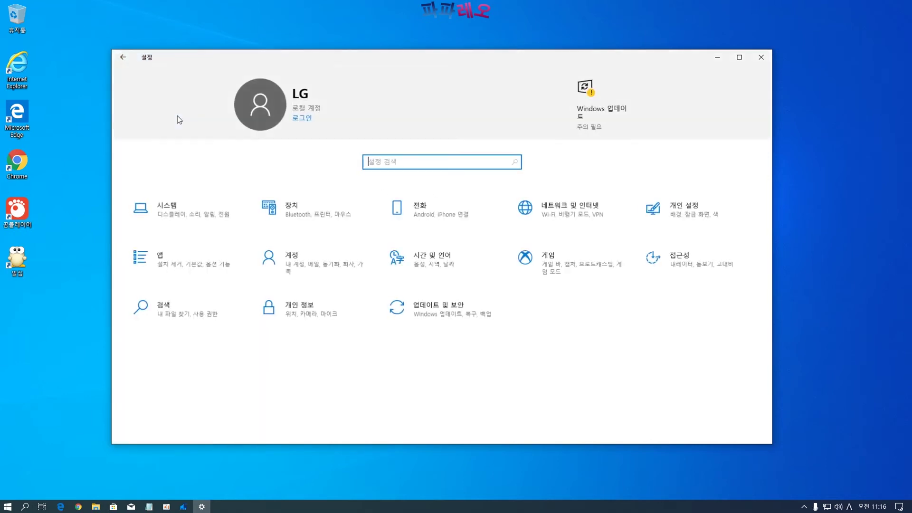
pyautogui.click(443, 217)
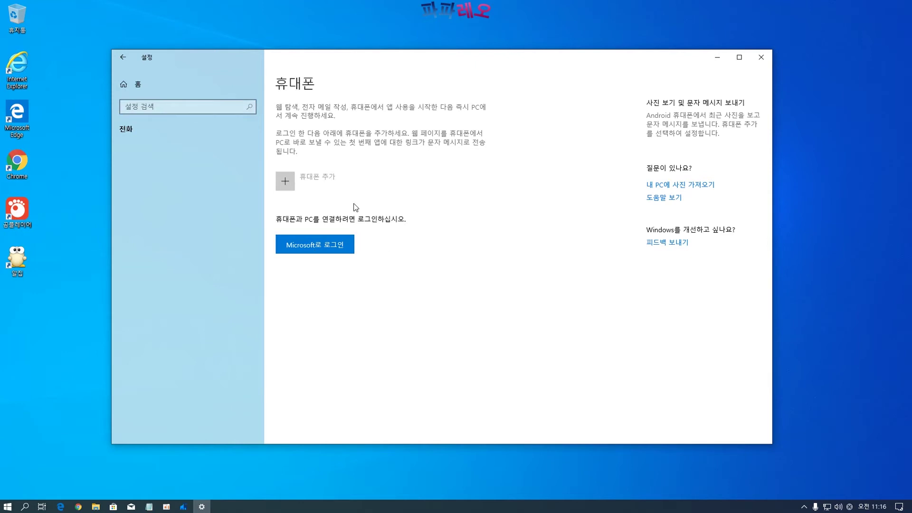
pyautogui.click(126, 60)
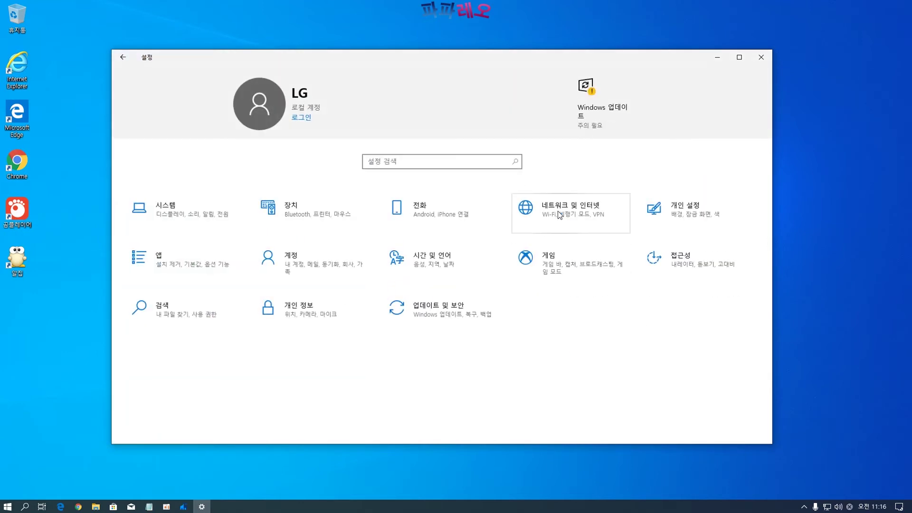
pyautogui.click(564, 226)
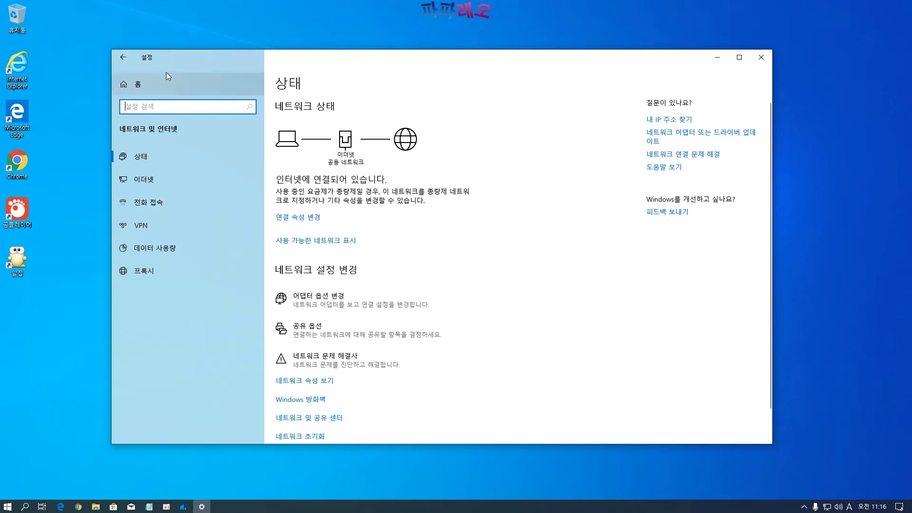
pyautogui.click(128, 157)
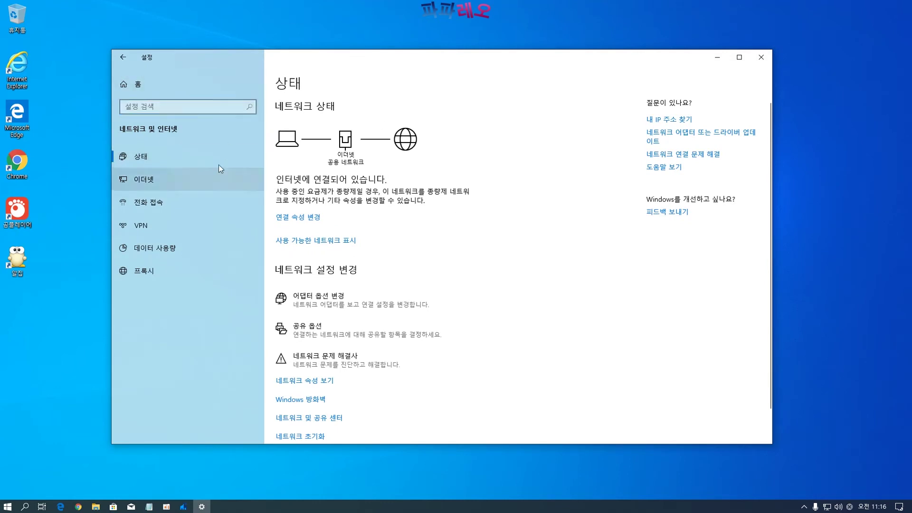
pyautogui.click(164, 183)
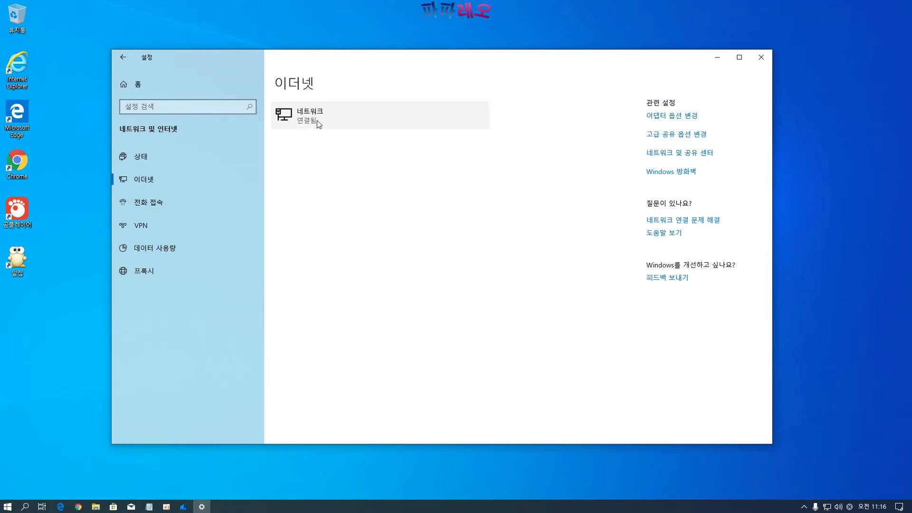
pyautogui.click(138, 204)
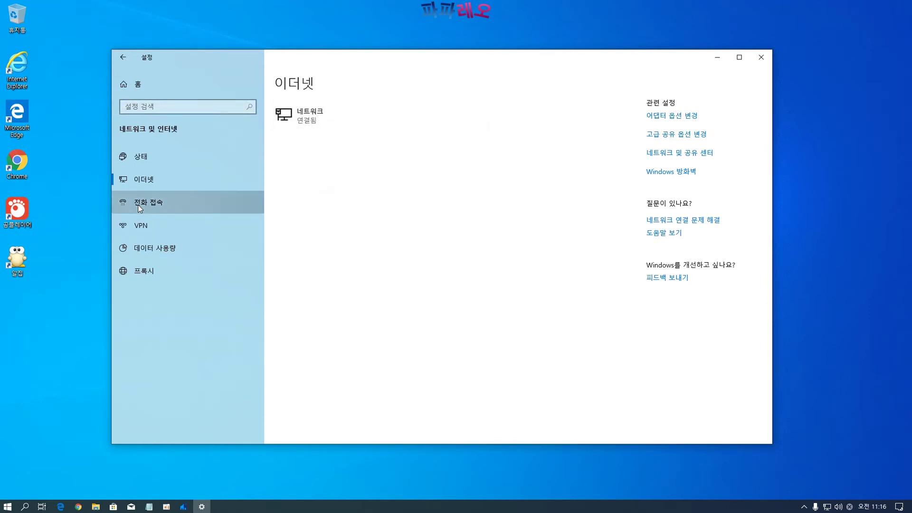
pyautogui.click(153, 227)
pyautogui.click(285, 180)
pyautogui.click(286, 211)
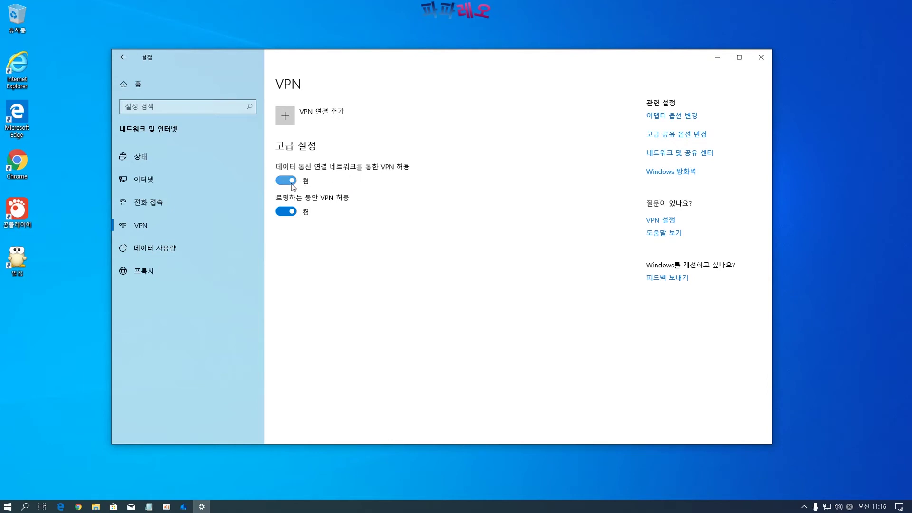
pyautogui.click(281, 209)
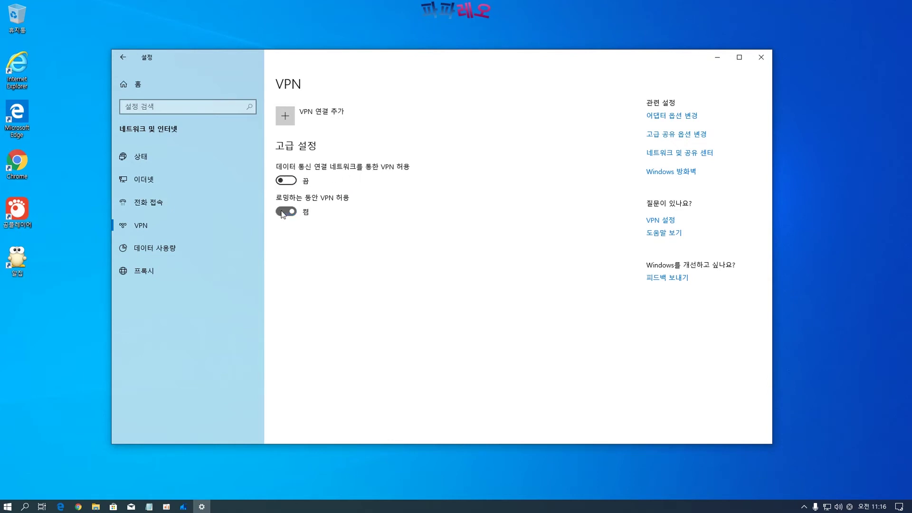
pyautogui.click(181, 257)
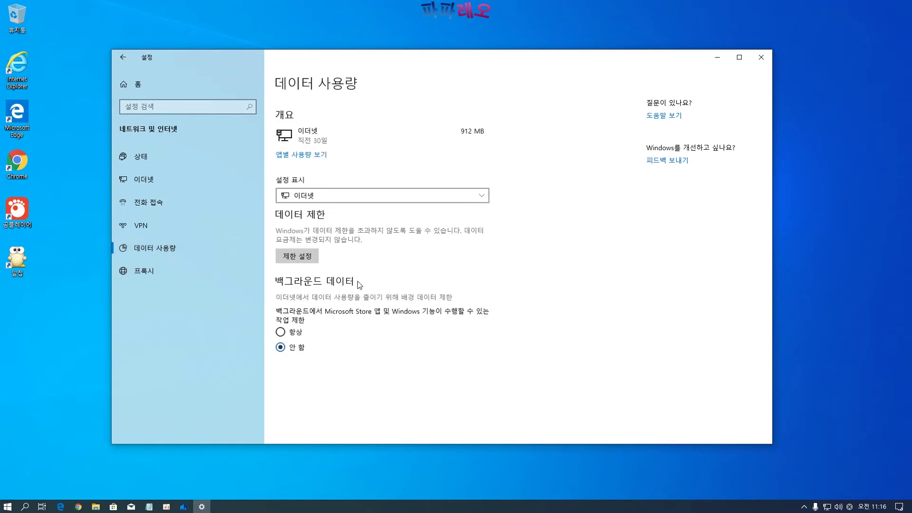
pyautogui.click(143, 280)
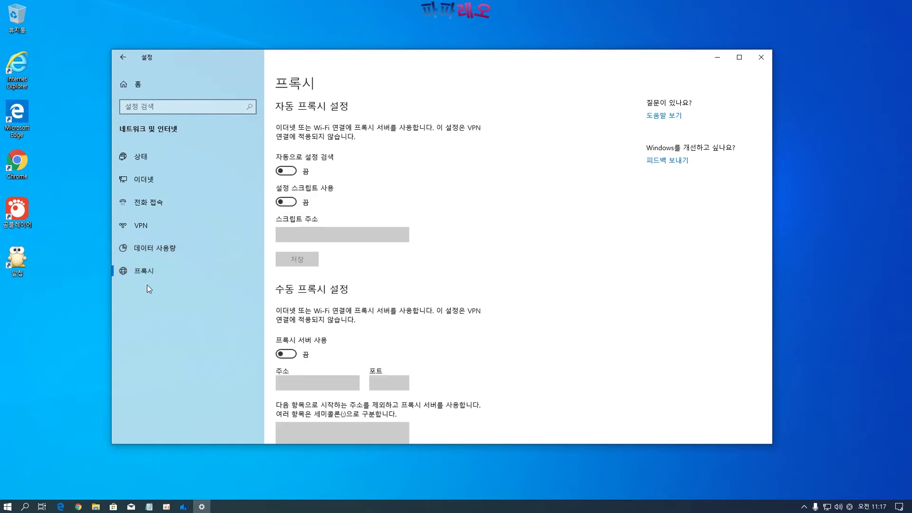
pyautogui.click(286, 171)
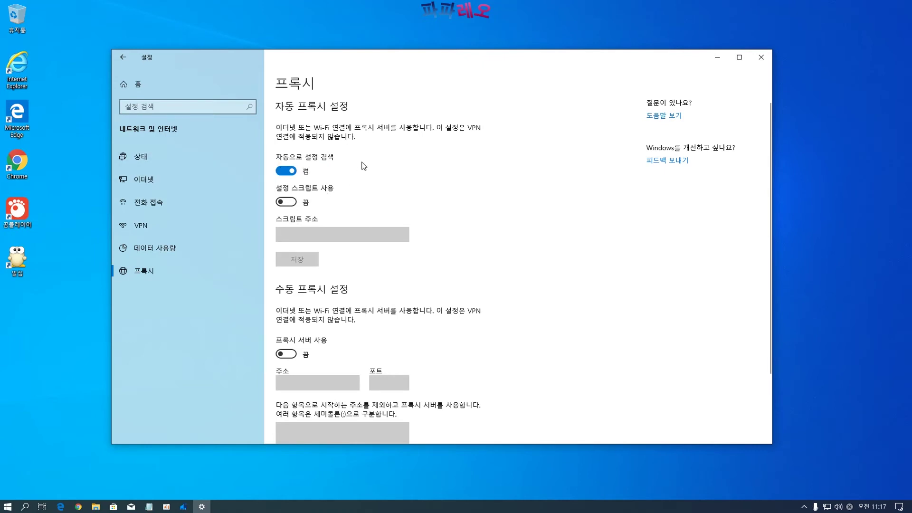
pyautogui.click(291, 172)
pyautogui.scroll(-3, 474, 262)
pyautogui.scroll(3, 482, 283)
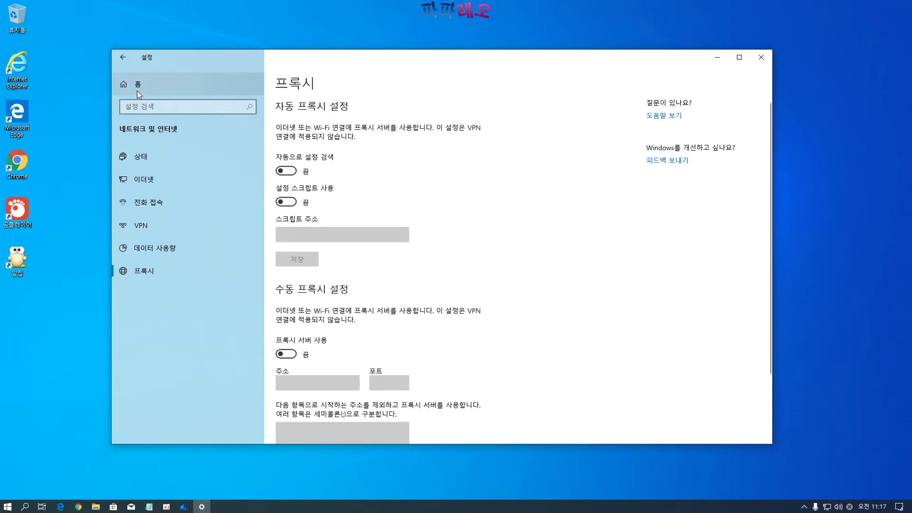
pyautogui.click(164, 86)
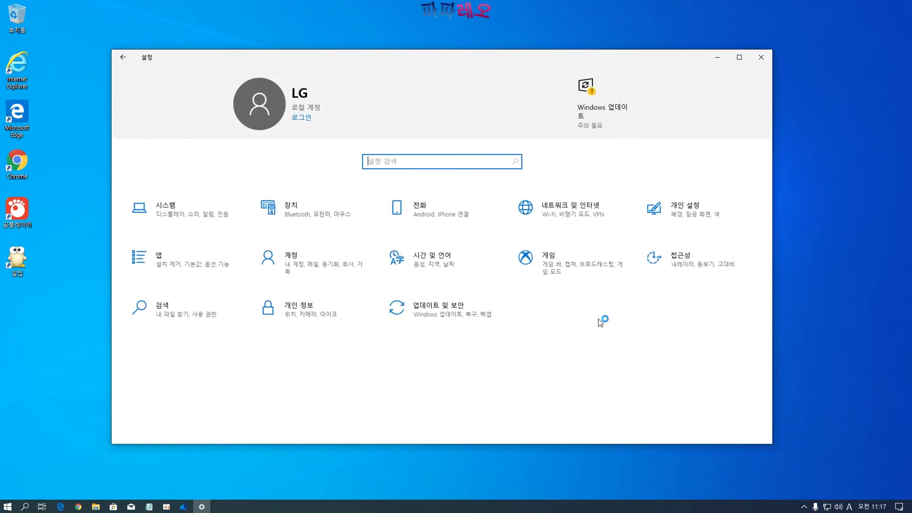
# Open Personalization and browse the background, colours and lock screen pages
pyautogui.click(668, 225)
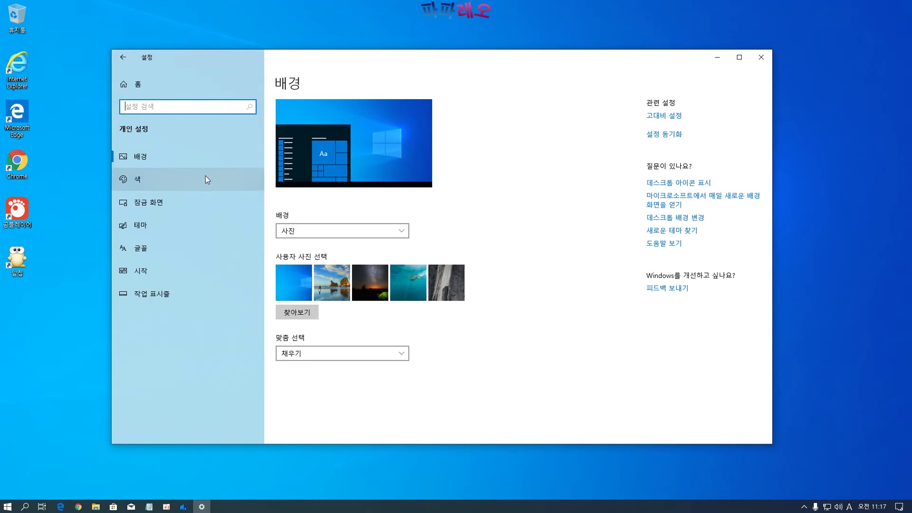
pyautogui.click(137, 181)
pyautogui.click(137, 157)
pyautogui.click(138, 183)
pyautogui.scroll(-5, 378, 385)
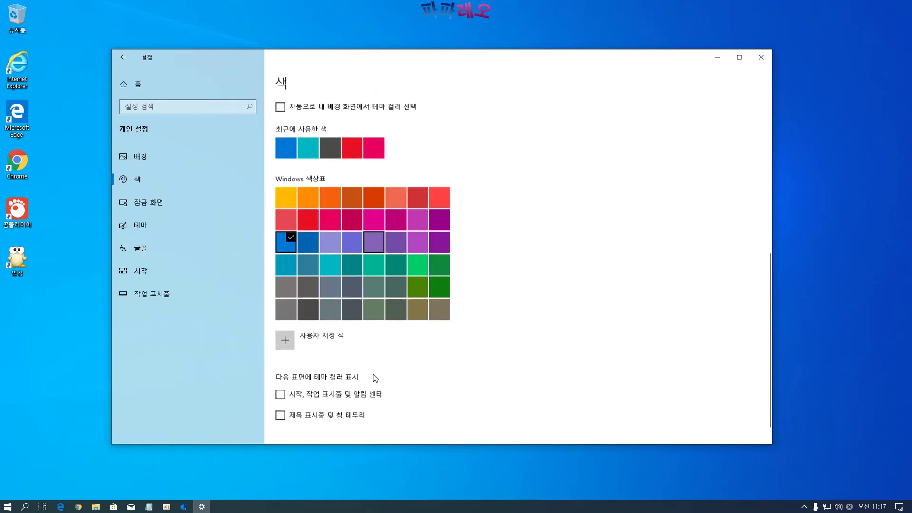
pyautogui.scroll(8, 375, 378)
pyautogui.click(170, 212)
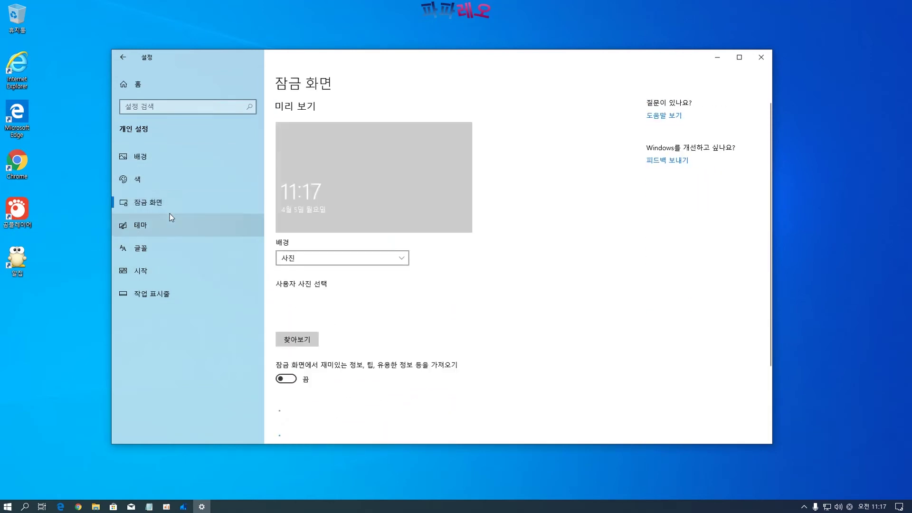
pyautogui.scroll(-4, 422, 357)
pyautogui.scroll(4, 421, 360)
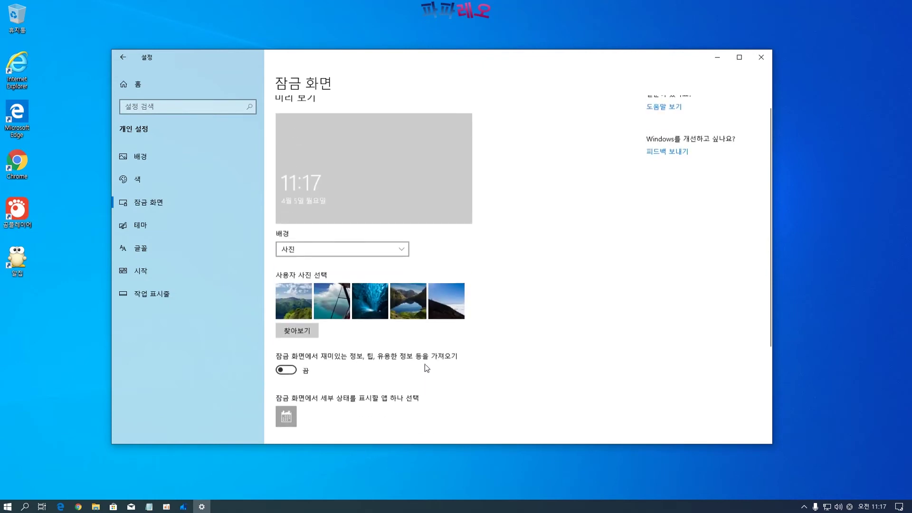
# View the theme and font settings
pyautogui.click(163, 226)
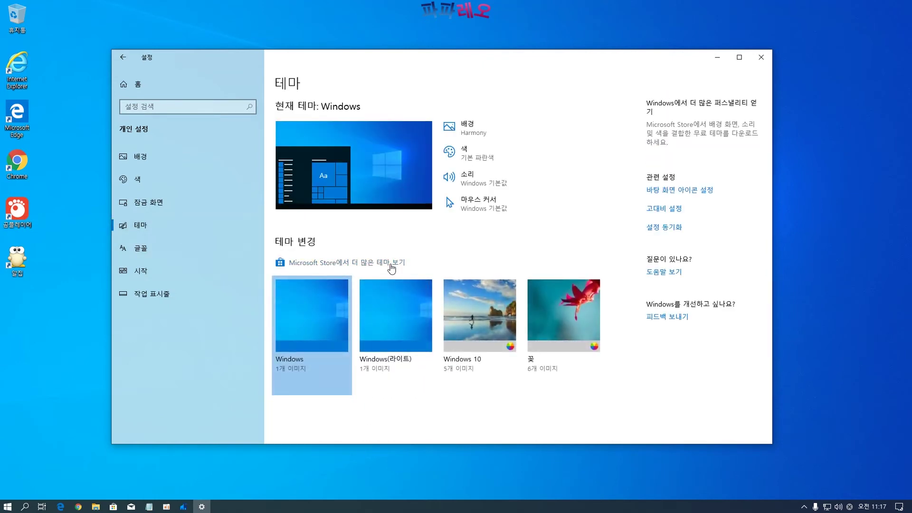
pyautogui.click(135, 248)
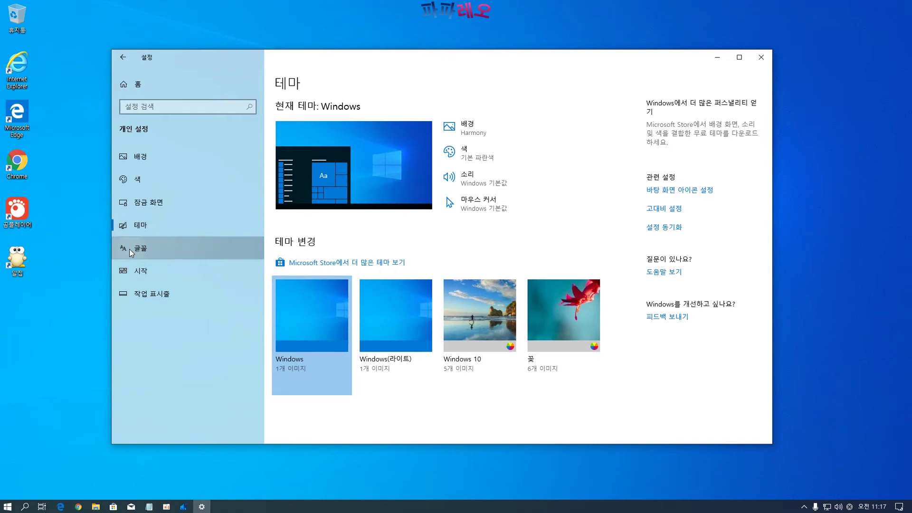
pyautogui.scroll(-20, 437, 275)
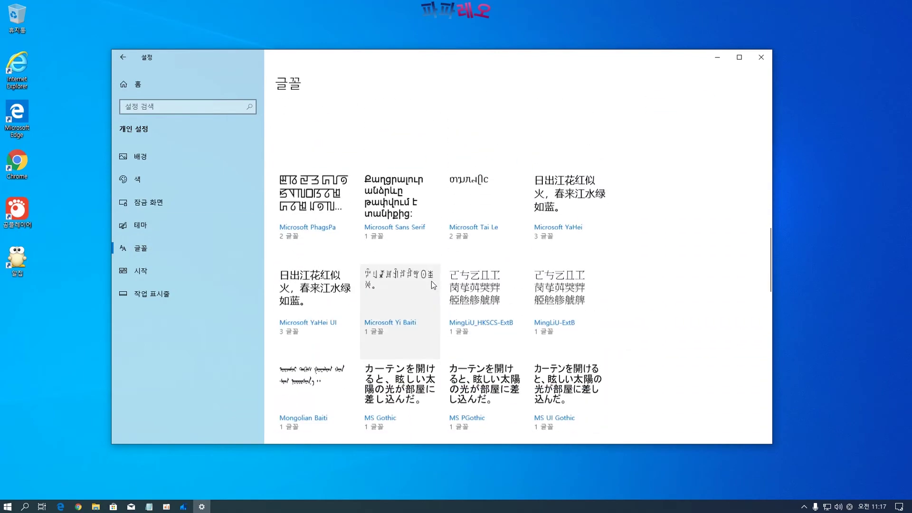
pyautogui.scroll(-3, 431, 284)
pyautogui.scroll(20, 431, 286)
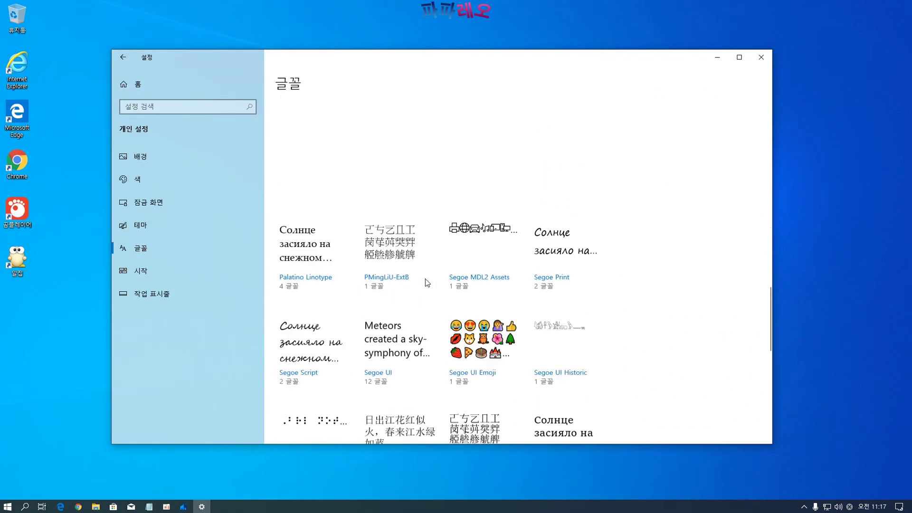
pyautogui.scroll(5, 422, 276)
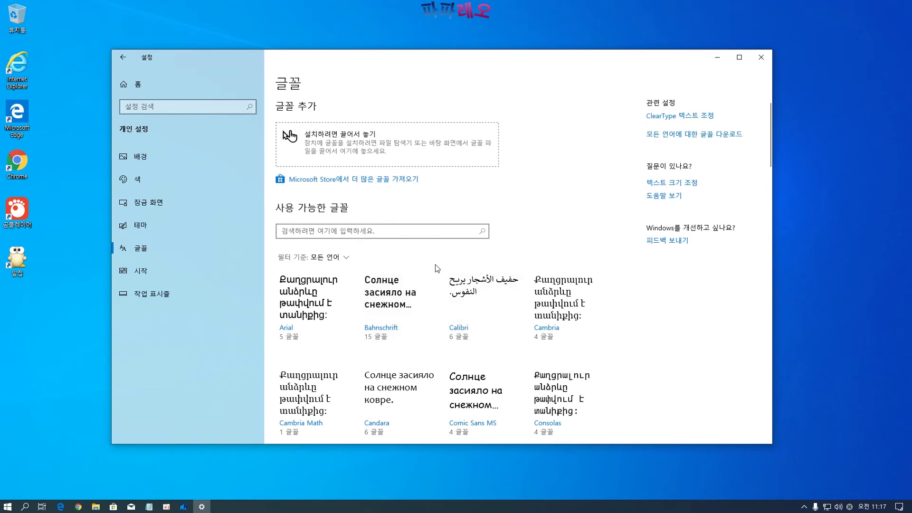
# Check Start settings, toggle small taskbar buttons off and back to 켬, then return home
pyautogui.click(164, 276)
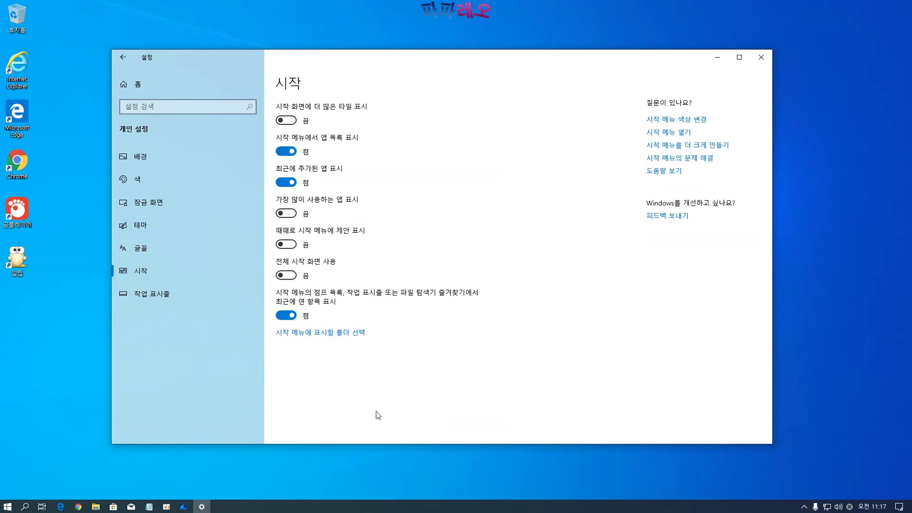
pyautogui.click(146, 295)
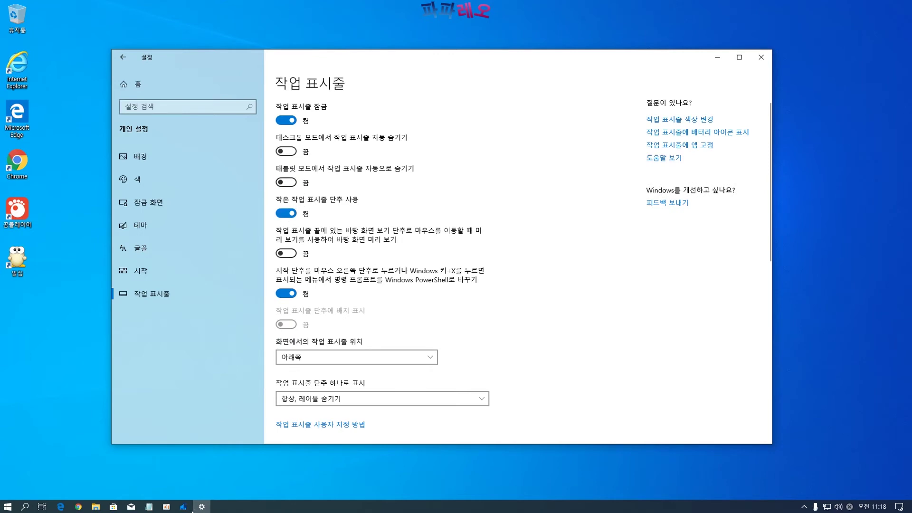
pyautogui.click(287, 213)
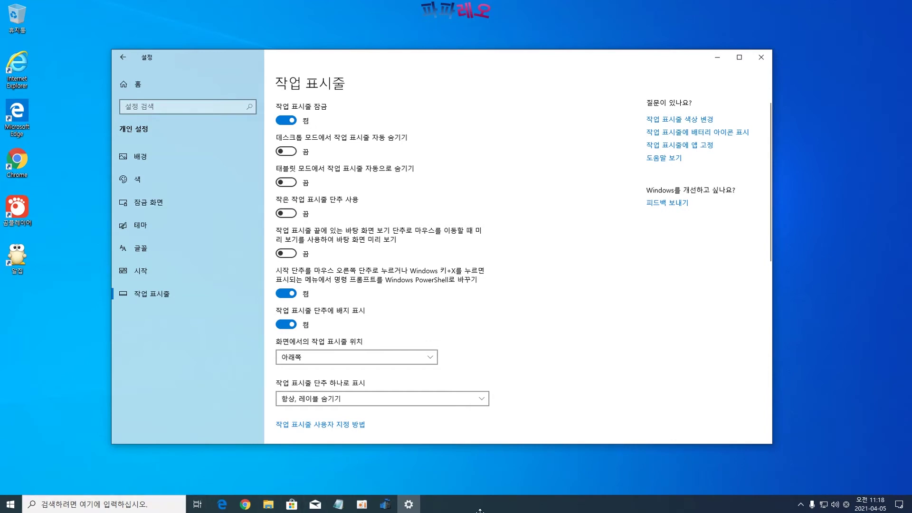
pyautogui.click(286, 213)
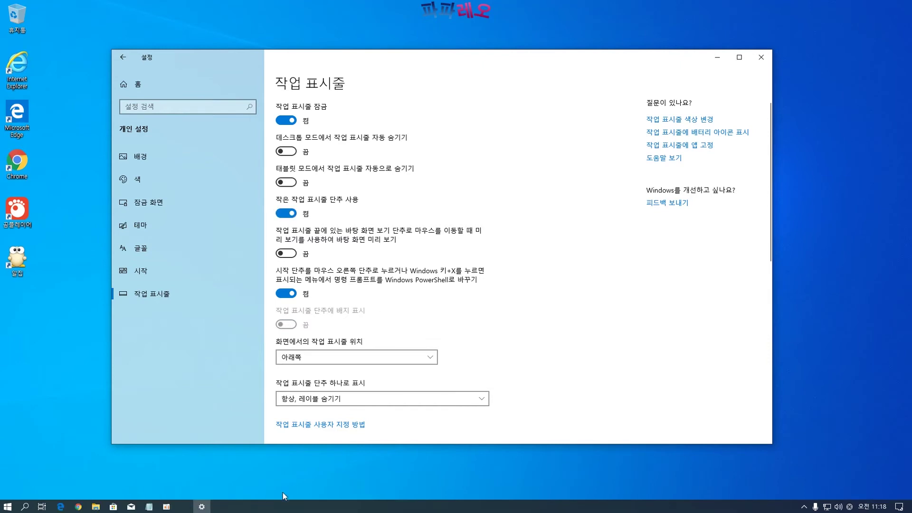
pyautogui.scroll(-8, 492, 372)
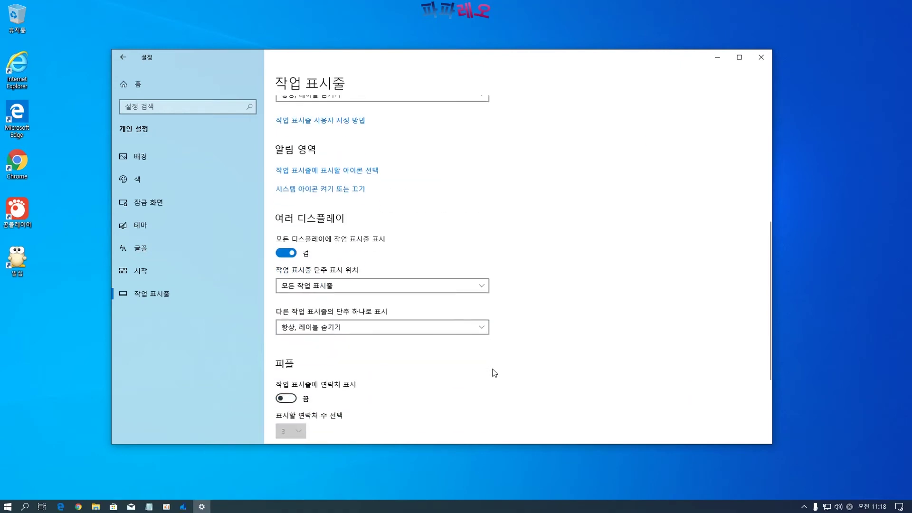
pyautogui.scroll(5, 541, 402)
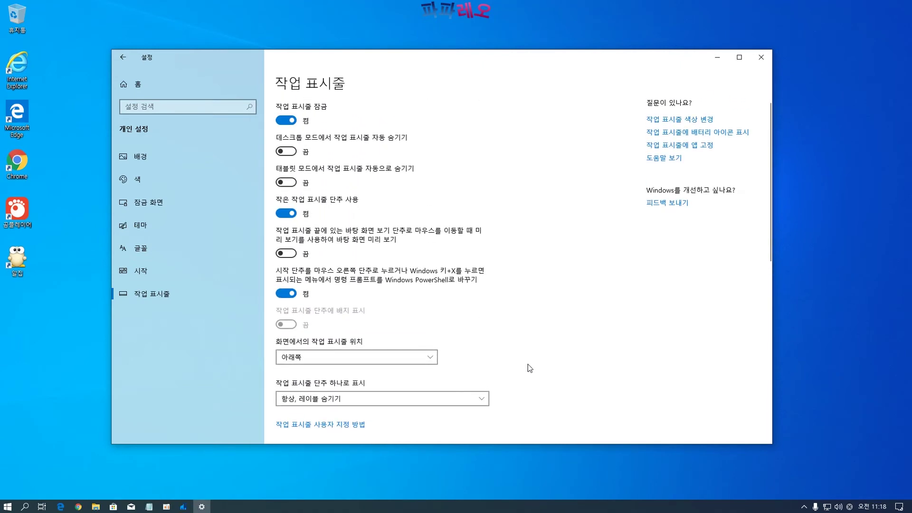
pyautogui.click(136, 85)
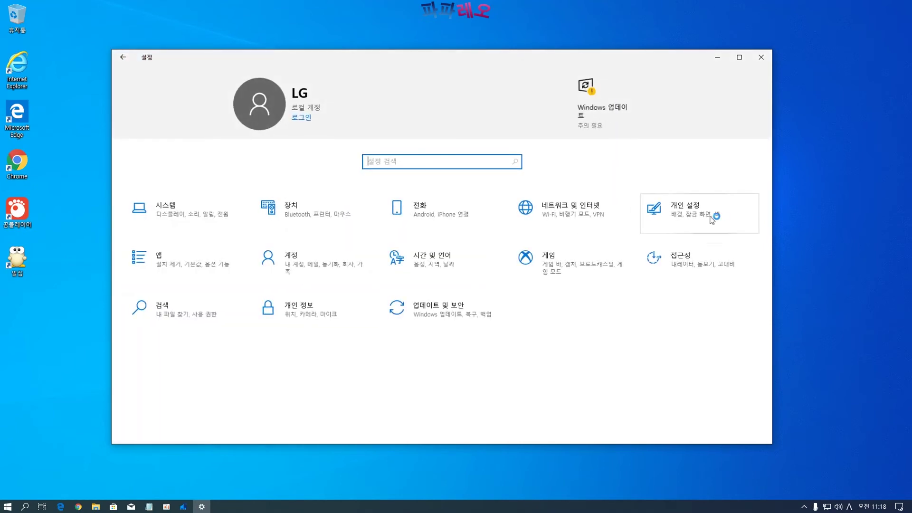
# Open Apps and expand Chrome's entry to check its version
pyautogui.click(189, 268)
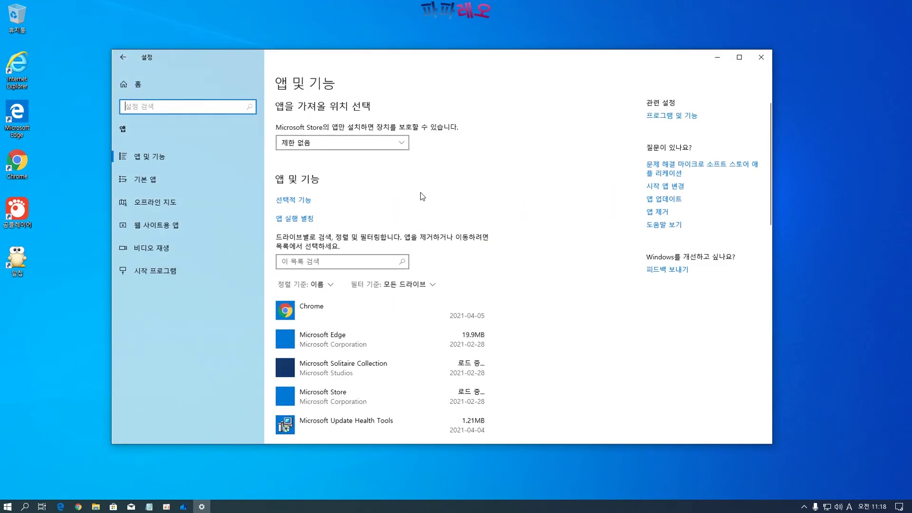
pyautogui.scroll(-2, 409, 223)
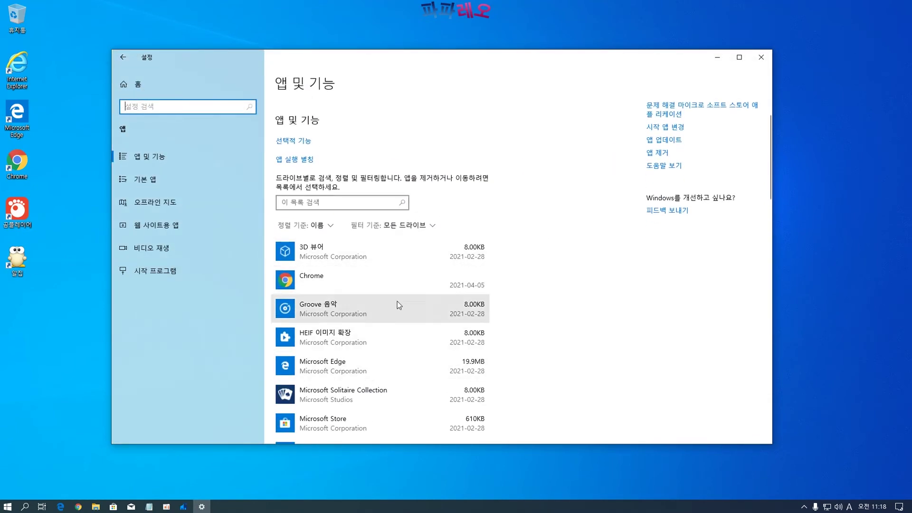
pyautogui.scroll(-8, 399, 297)
pyautogui.scroll(-10, 351, 228)
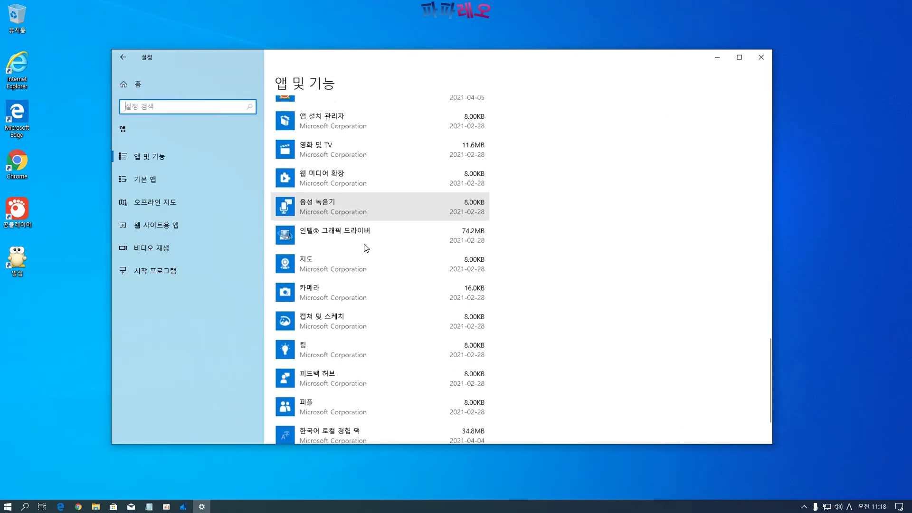
pyautogui.scroll(8, 362, 242)
pyautogui.scroll(8, 360, 241)
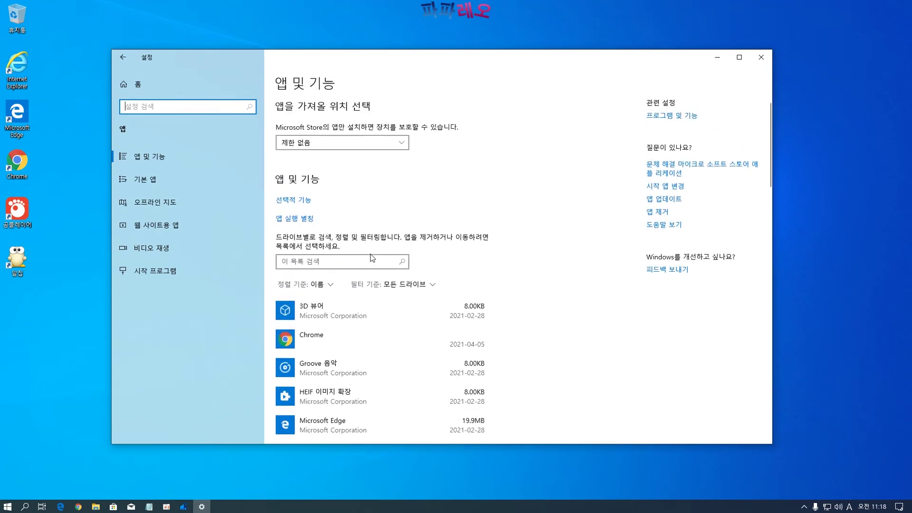
pyautogui.click(316, 345)
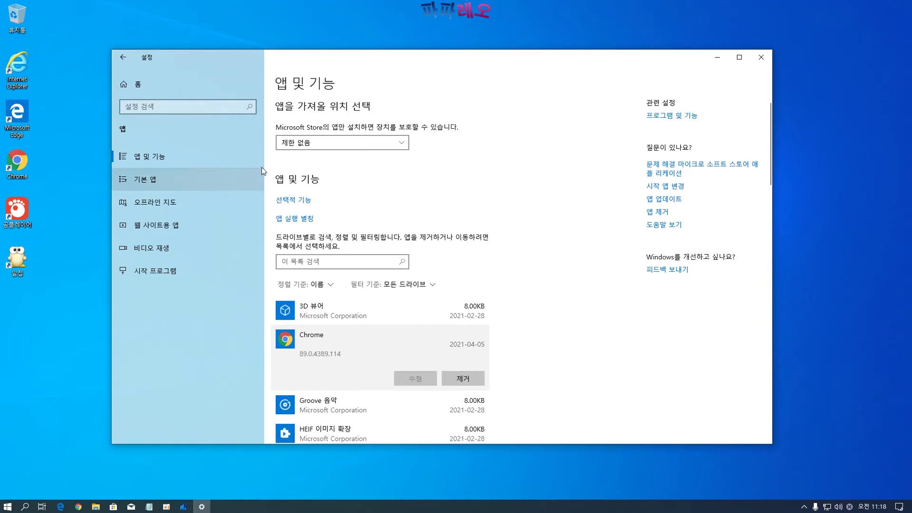
# Make GOM Player the default video player
pyautogui.click(184, 184)
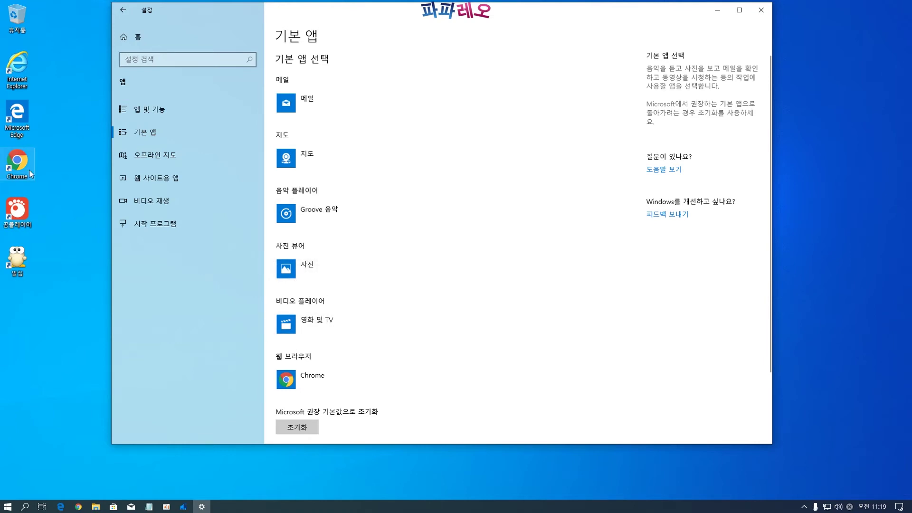
pyautogui.click(341, 328)
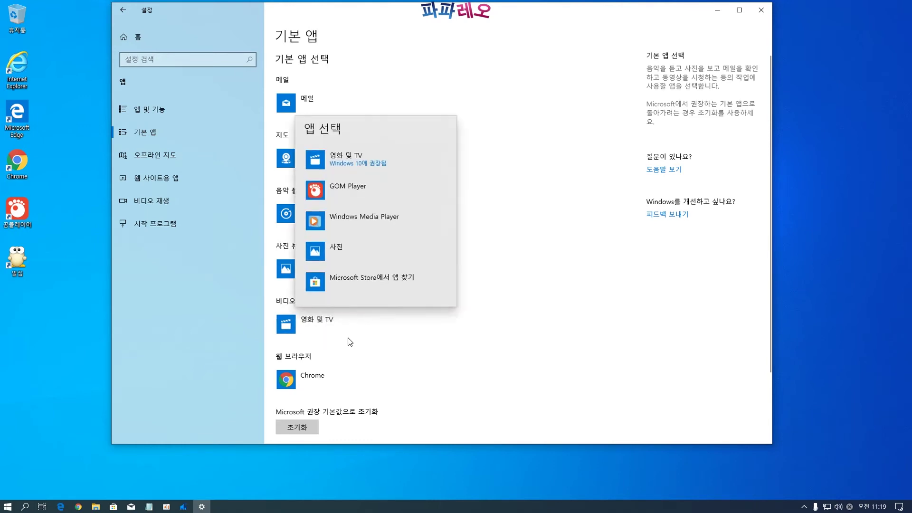
pyautogui.click(353, 186)
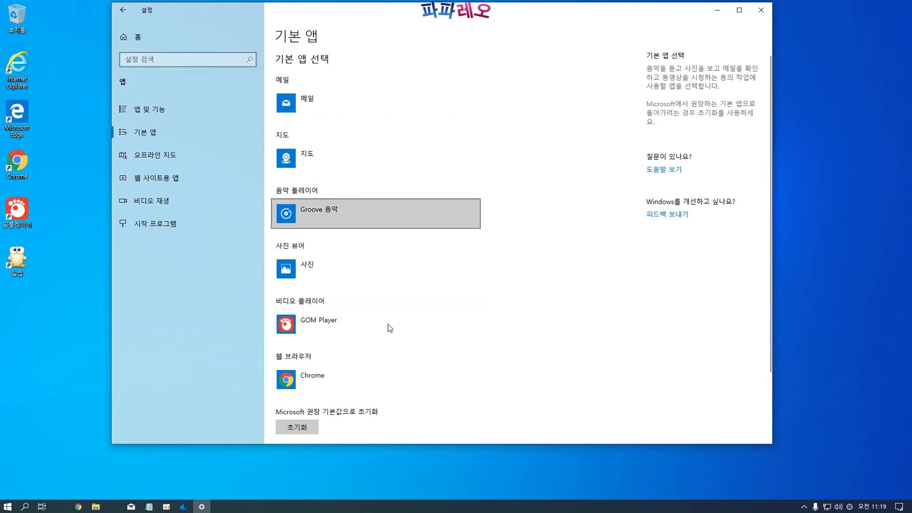
# Keep Chrome as the default web browser
pyautogui.click(306, 383)
pyautogui.click(338, 243)
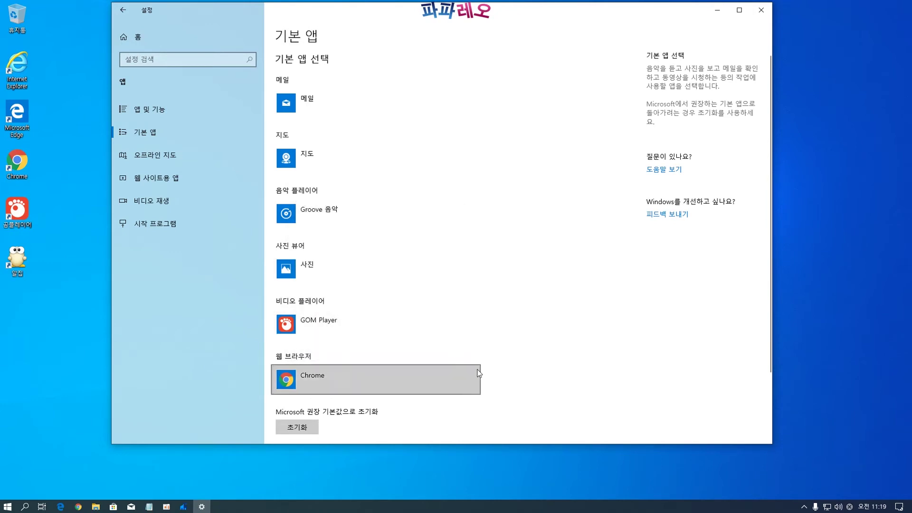
pyautogui.scroll(-2, 468, 382)
pyautogui.scroll(2, 468, 385)
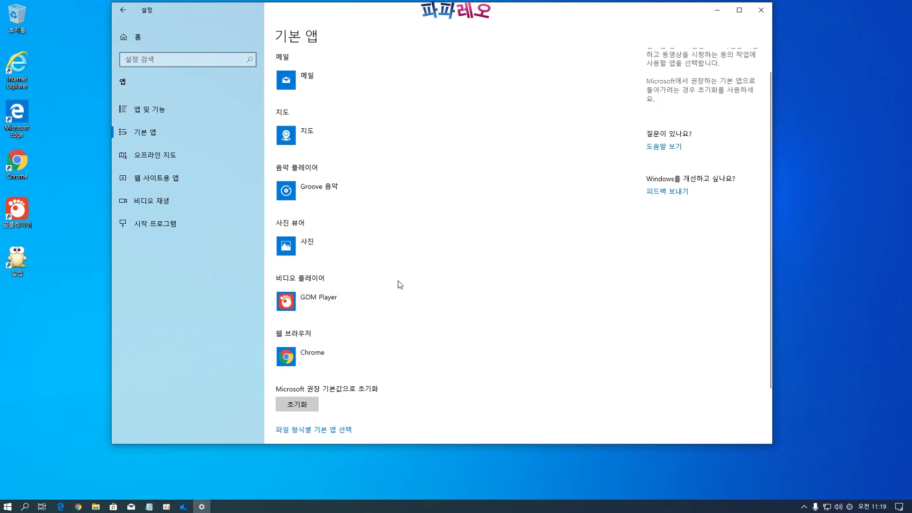
pyautogui.scroll(-2, 380, 295)
pyautogui.scroll(2, 366, 279)
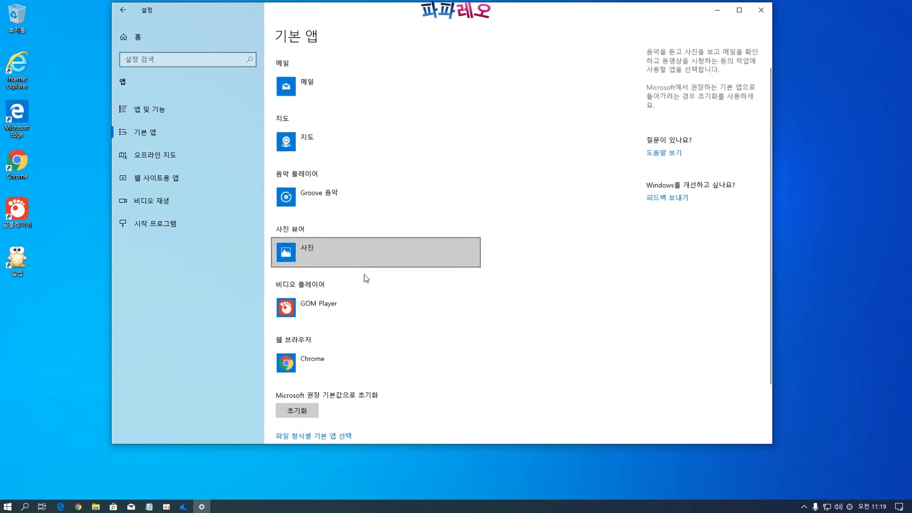
# Browse Offline maps, Apps for websites and Video playback, then open the Startup apps list
pyautogui.click(171, 161)
pyautogui.scroll(-2, 373, 301)
pyautogui.scroll(2, 373, 301)
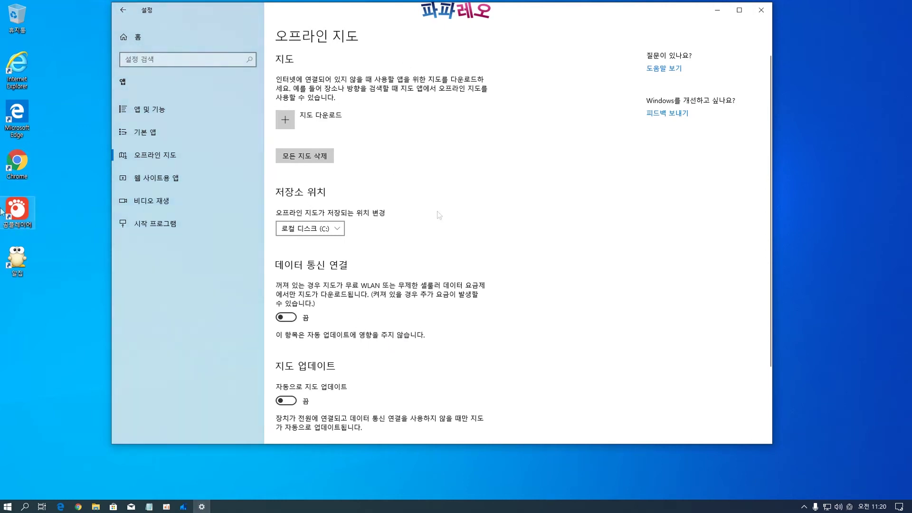
pyautogui.click(166, 184)
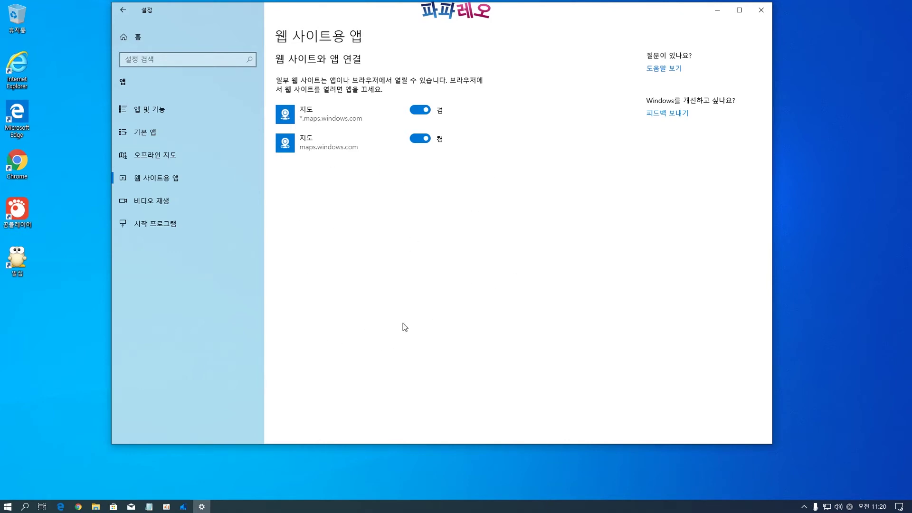
pyautogui.click(156, 203)
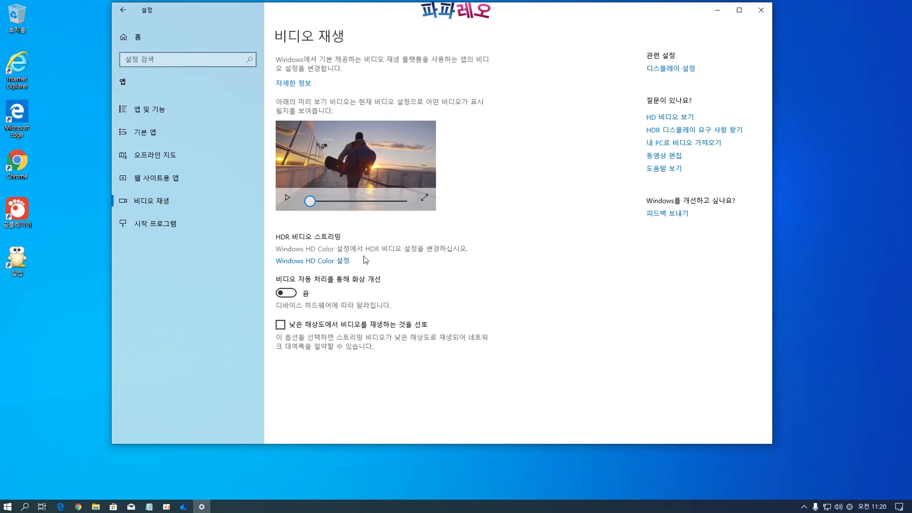
pyautogui.click(155, 224)
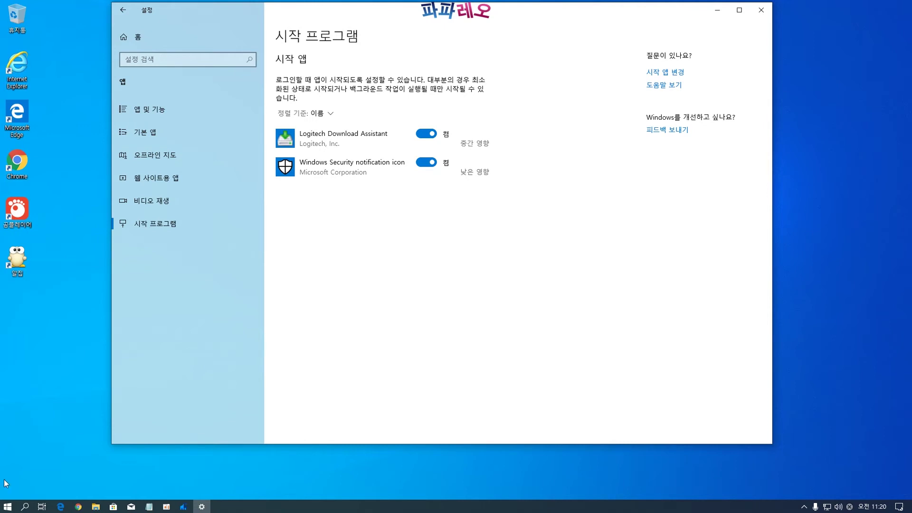
pyautogui.rightClick(7, 506)
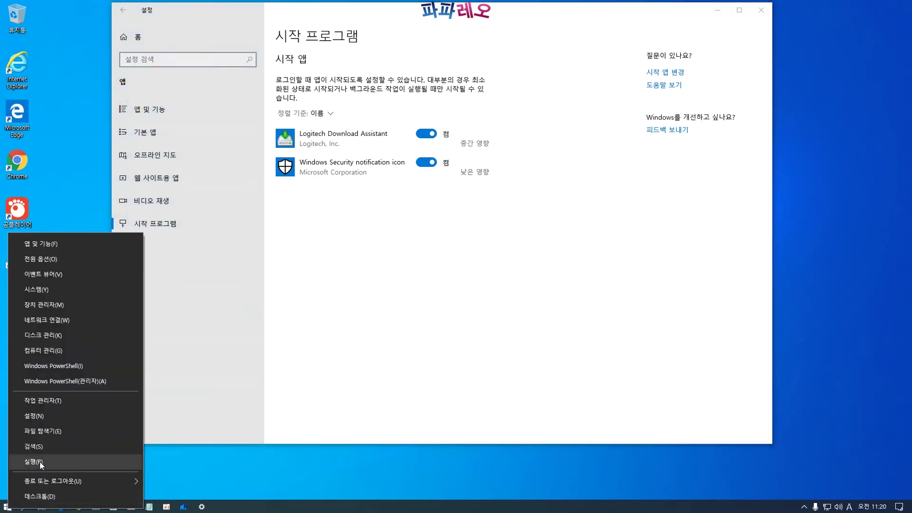
pyautogui.click(39, 461)
pyautogui.moveTo(89, 409); pyautogui.dragTo(143, 392)
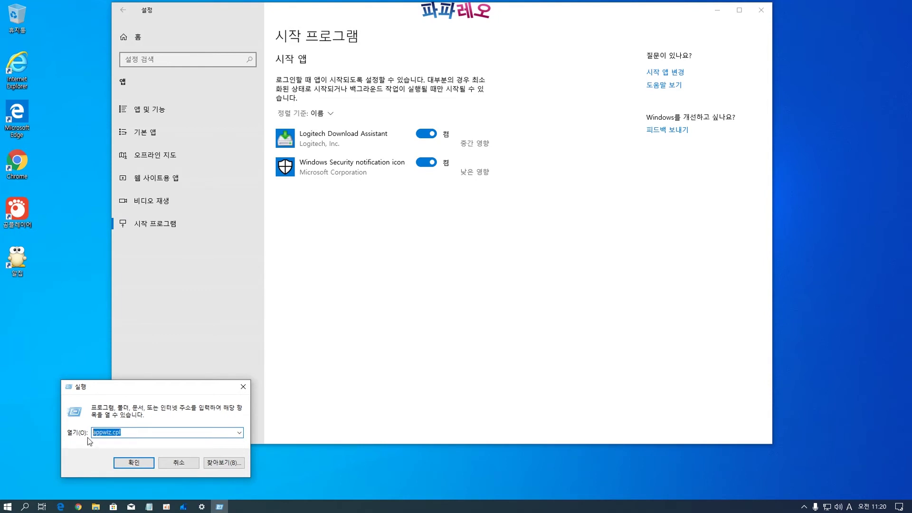
pyautogui.write('msconfig')
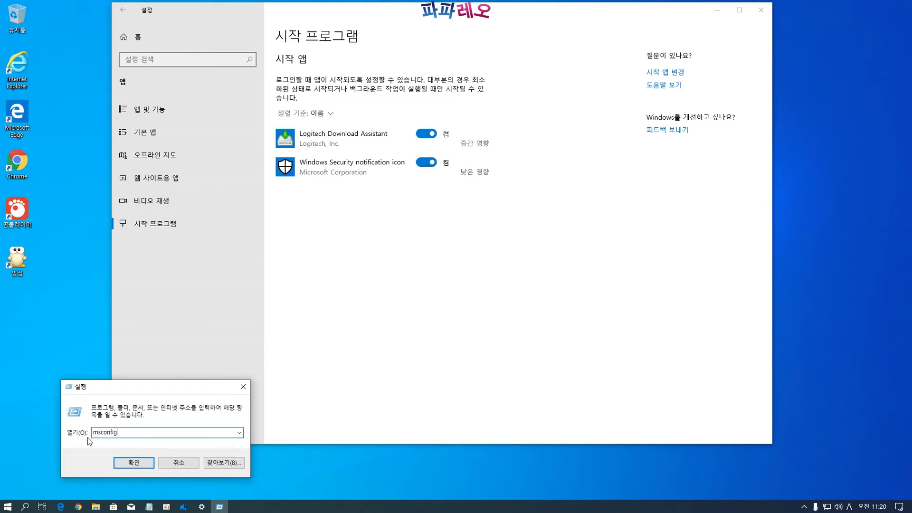
pyautogui.press('Return')
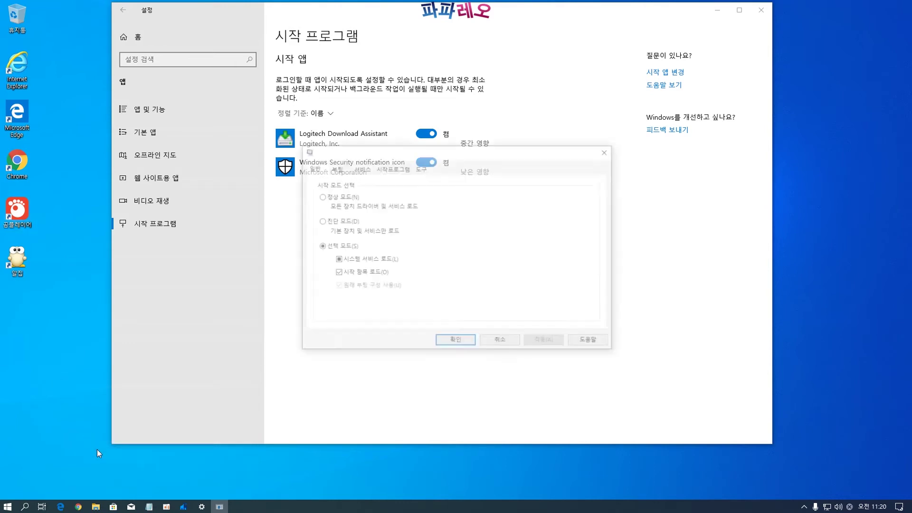
pyautogui.moveTo(373, 157); pyautogui.dragTo(360, 206)
pyautogui.click(373, 218)
pyautogui.click(456, 247)
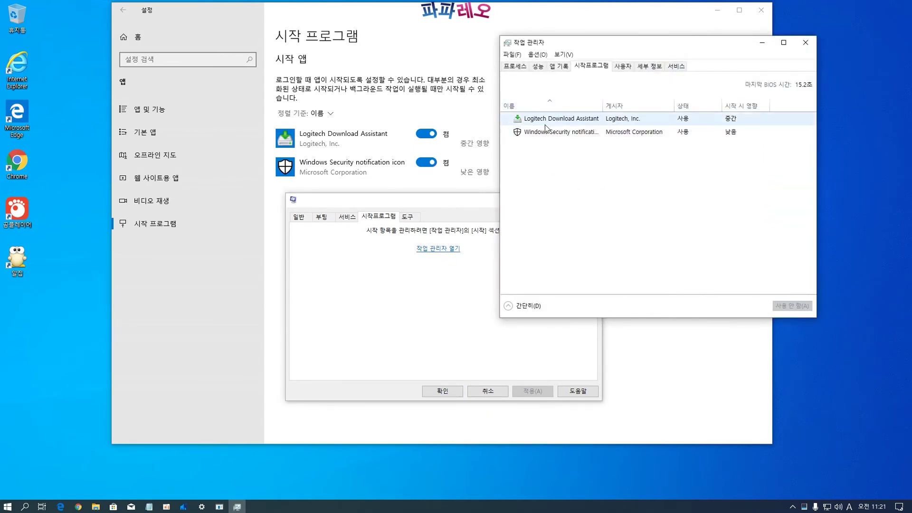
pyautogui.click(805, 43)
pyautogui.click(593, 201)
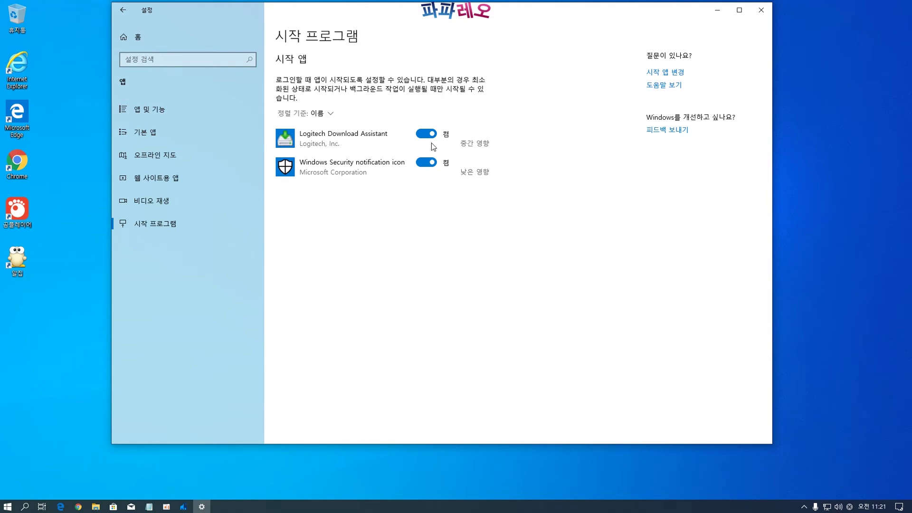
# Switch off Logitech Download Assistant at startup, then go to Accounts > 메일 및 계정
pyautogui.click(429, 134)
pyautogui.click(137, 37)
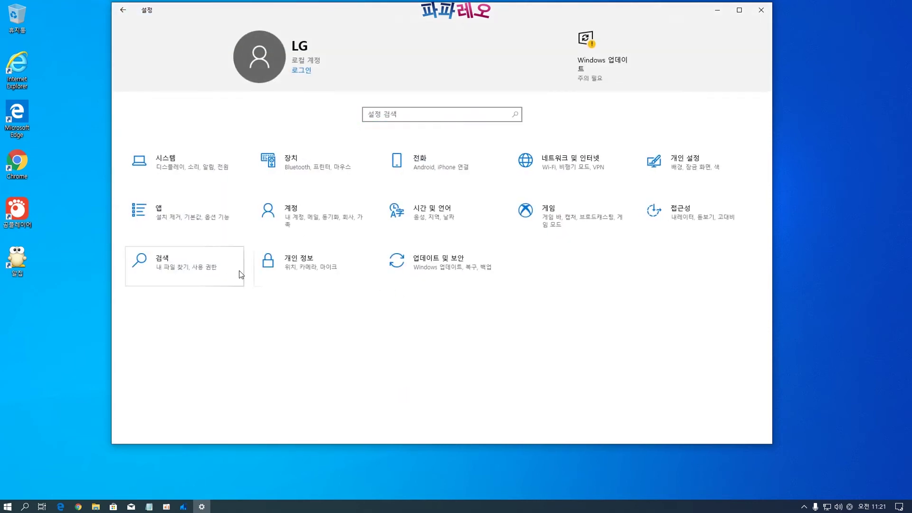
pyautogui.click(302, 216)
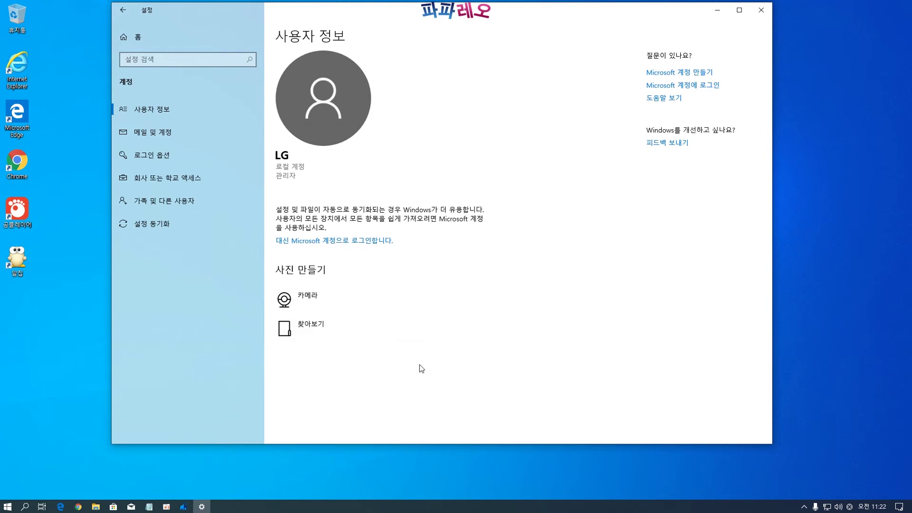
pyautogui.click(155, 136)
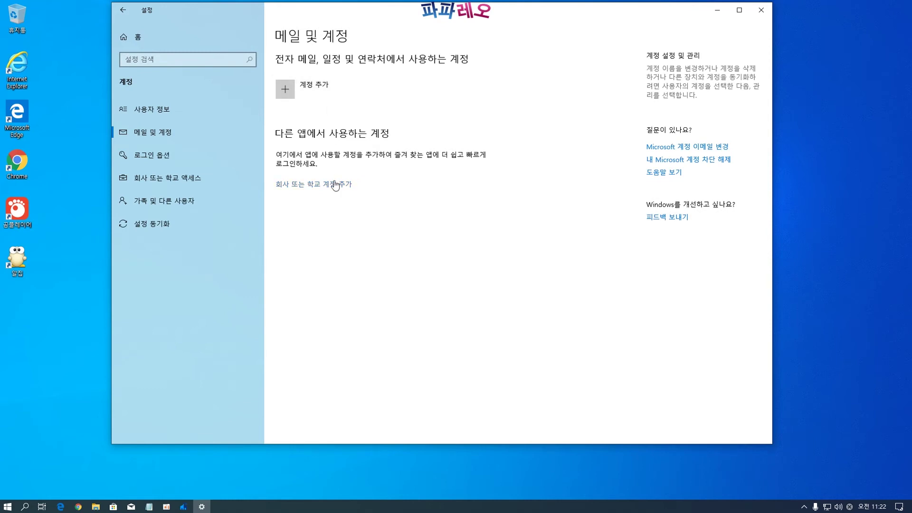
pyautogui.click(310, 90)
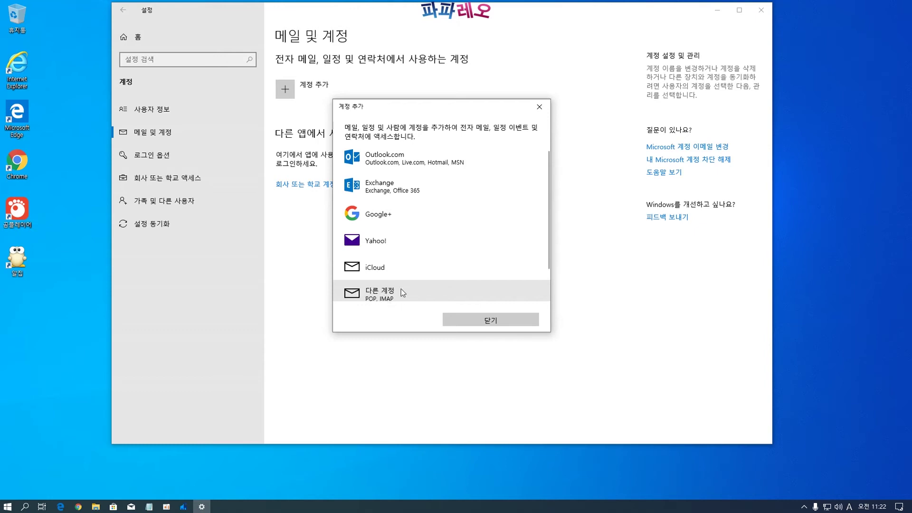
pyautogui.click(384, 295)
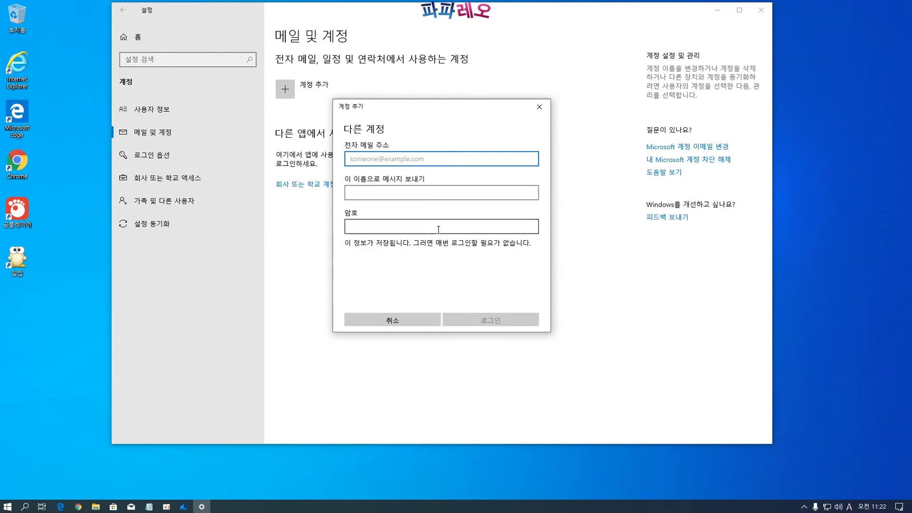
pyautogui.click(415, 319)
pyautogui.click(503, 317)
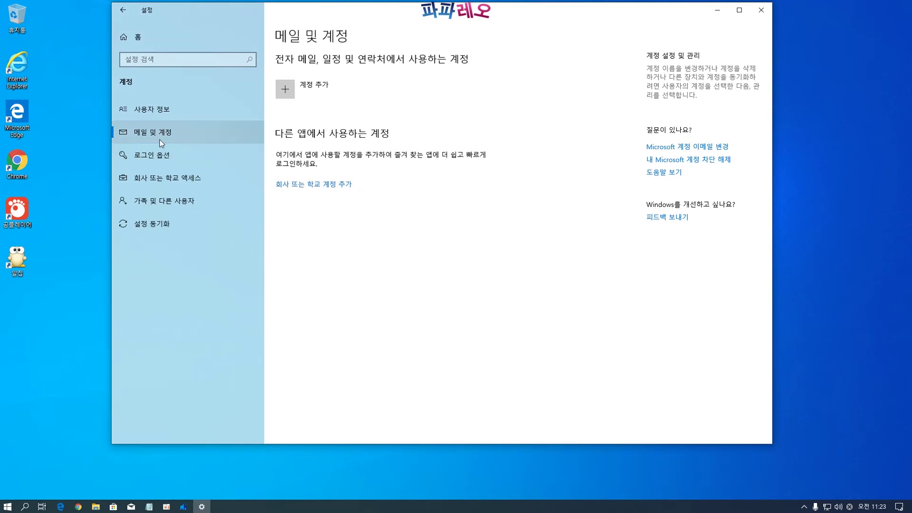
# Look through sign-in options and work or school access, then open 가족 및 다른 사용자
pyautogui.click(150, 158)
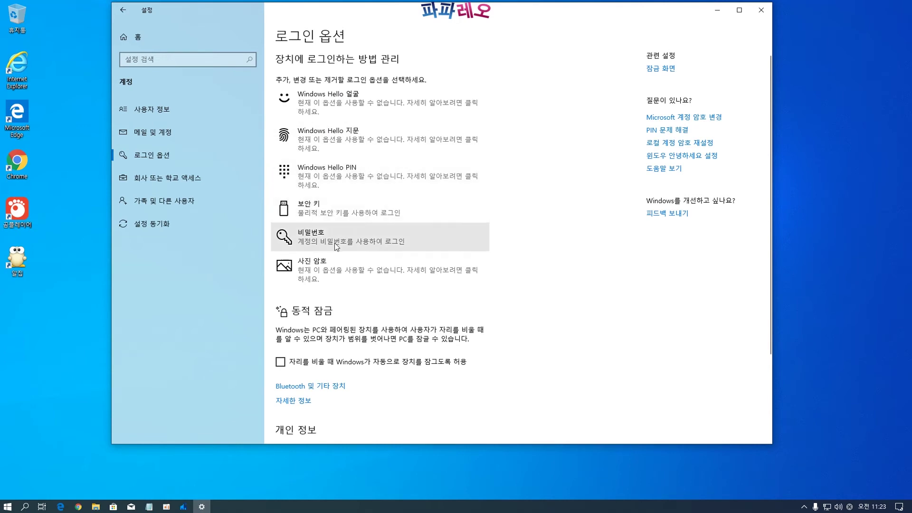
pyautogui.scroll(-3, 339, 271)
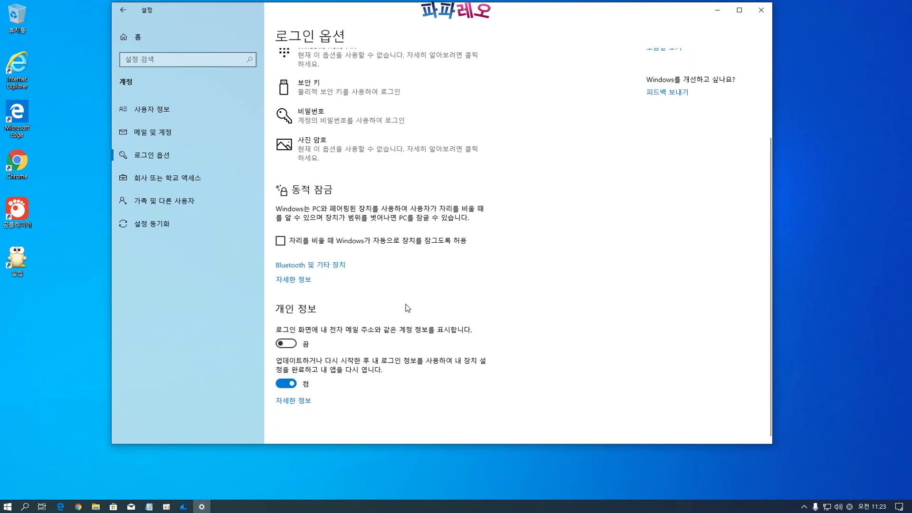
pyautogui.scroll(3, 375, 213)
pyautogui.click(163, 179)
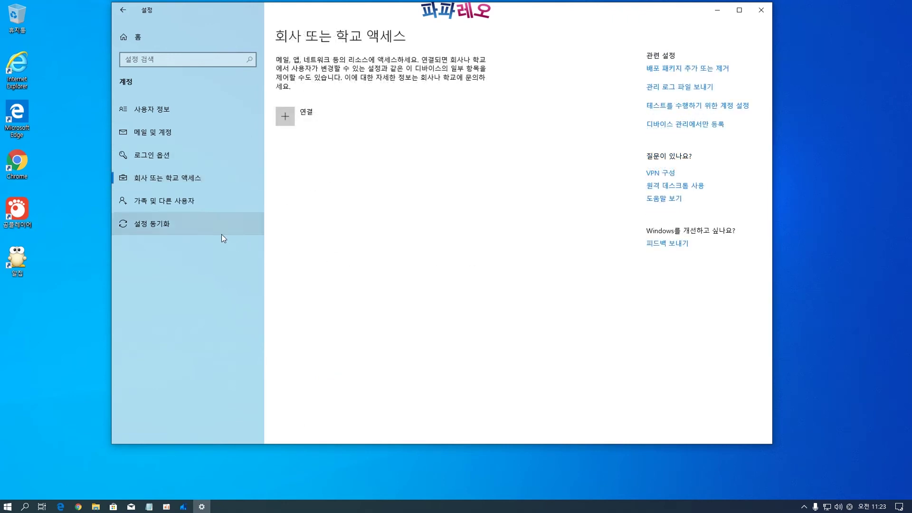
pyautogui.click(157, 203)
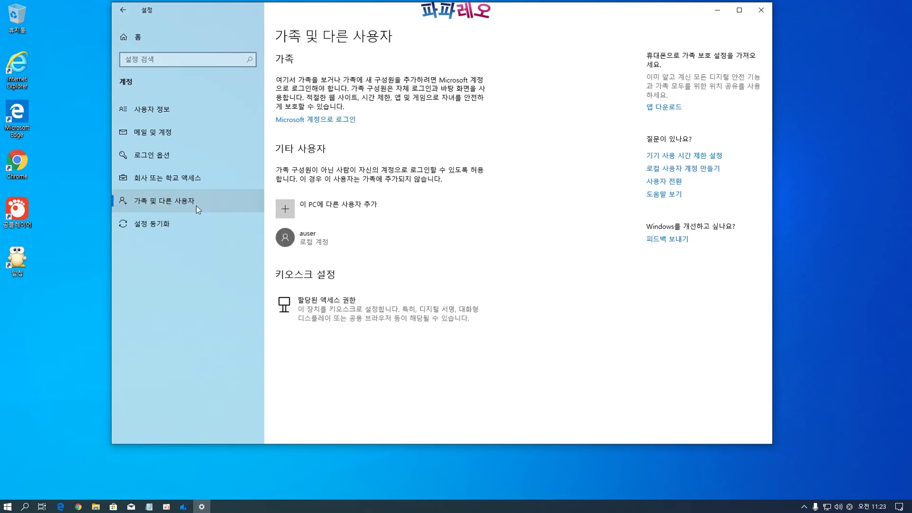
# Start adding another user to this PC, with no sign-in info and no Microsoft account
pyautogui.click(290, 209)
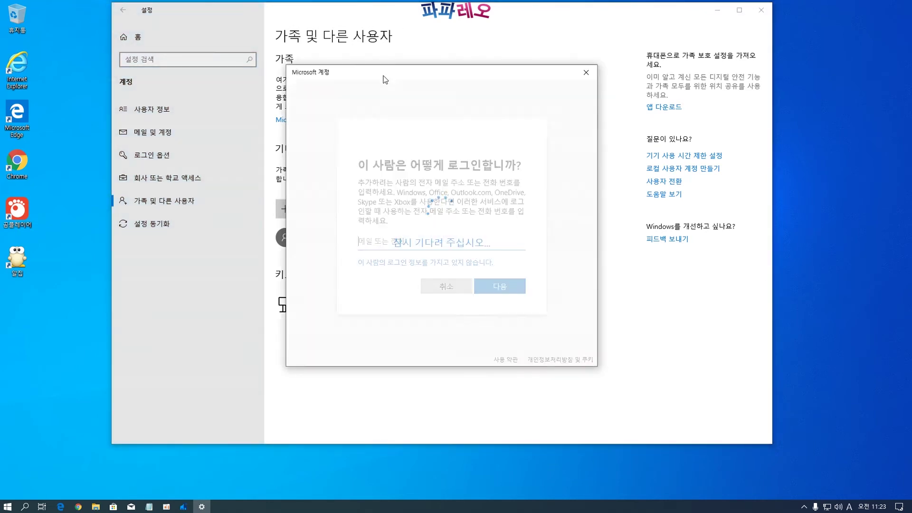
pyautogui.moveTo(385, 78); pyautogui.dragTo(370, 78)
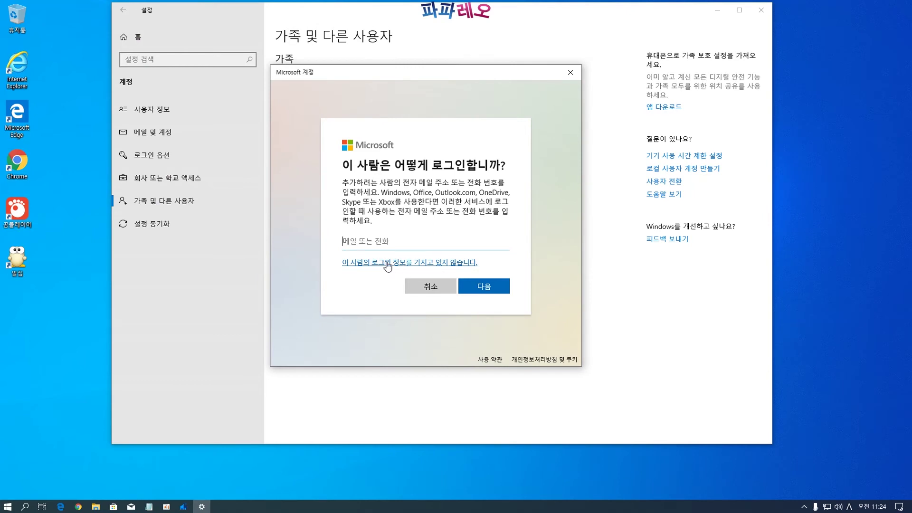
pyautogui.click(383, 264)
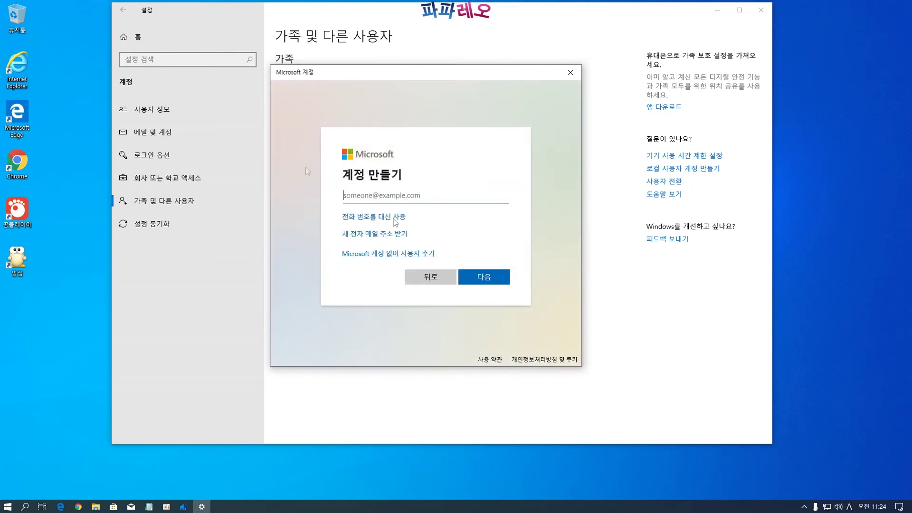
pyautogui.click(390, 255)
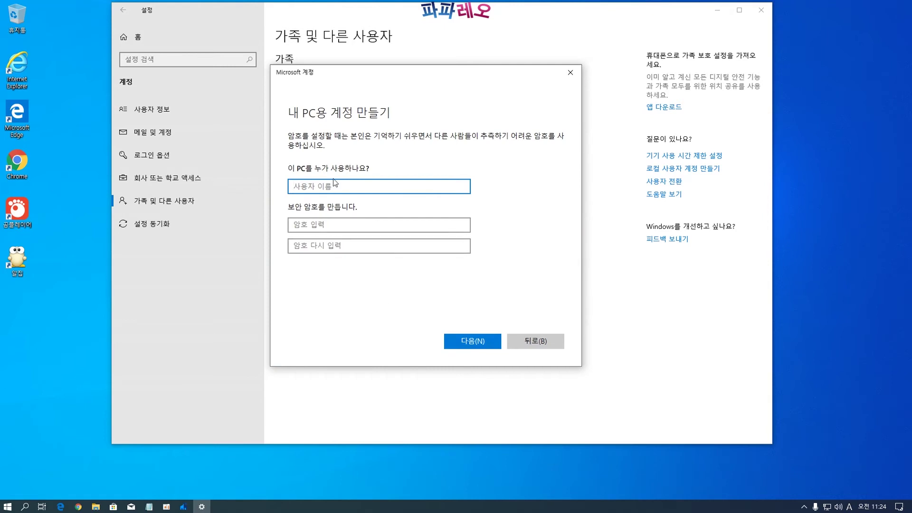
# Enter the user name guser, then type and confirm the account password
pyautogui.write('guser')
pyautogui.click(406, 224)
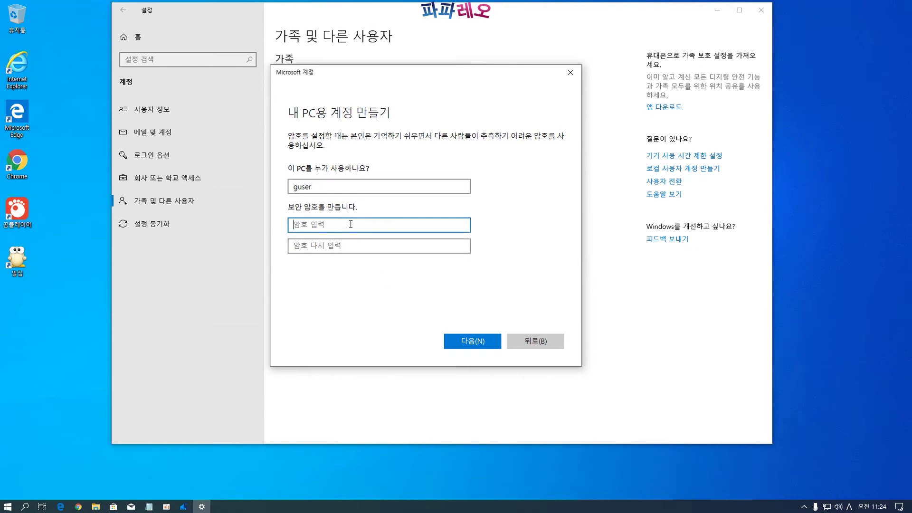
pyautogui.write('1234')
pyautogui.press('Tab')
pyautogui.write('1234')
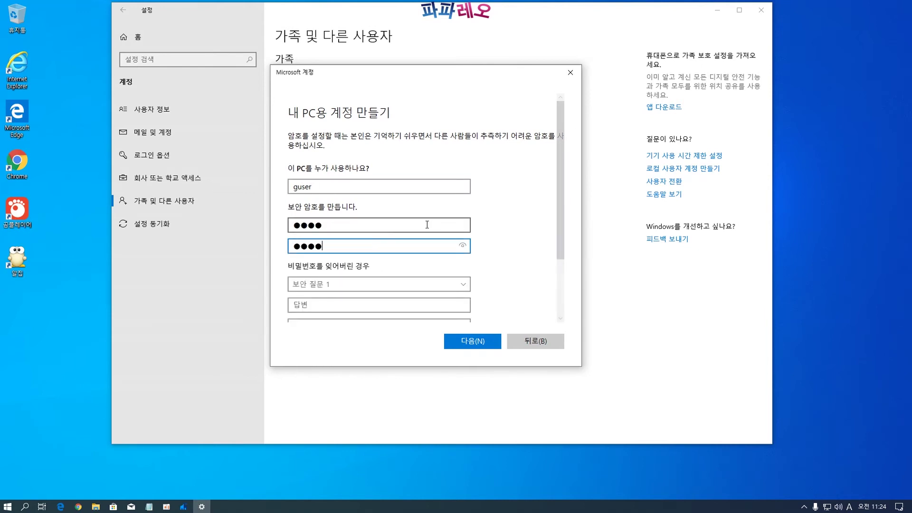
# Set security question 1 to the first pet's name and fill in its answer
pyautogui.scroll(-2, 427, 228)
pyautogui.scroll(-1, 356, 217)
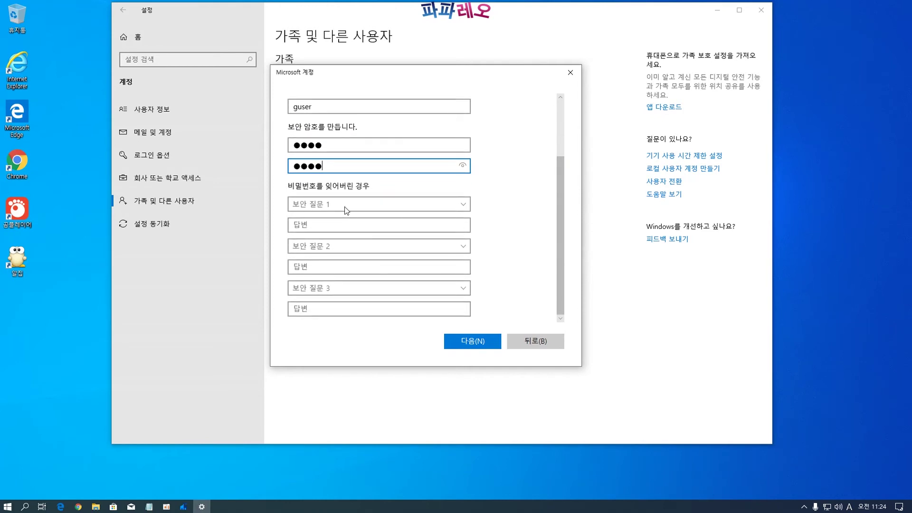
pyautogui.click(348, 204)
pyautogui.click(325, 219)
pyautogui.write('1')
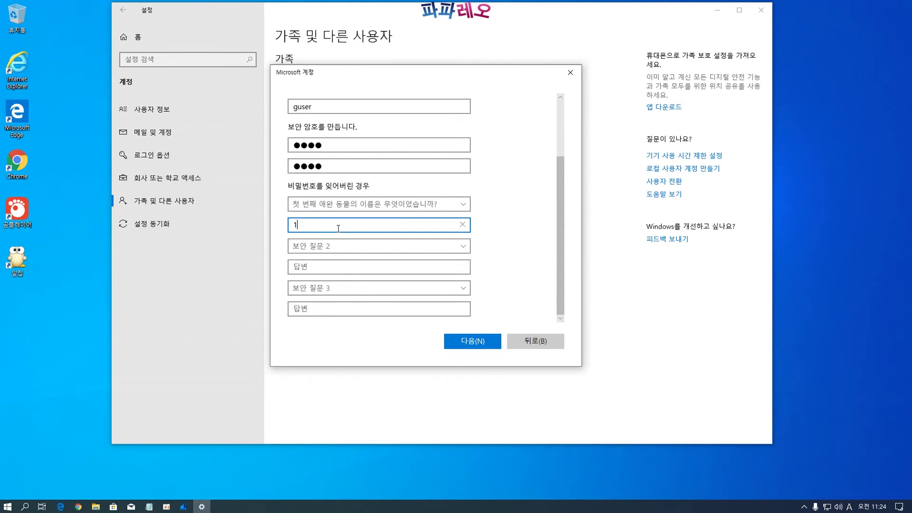
# Add the birth city and childhood nickname questions with answers, and create the guser account
pyautogui.click(350, 257)
pyautogui.click(316, 266)
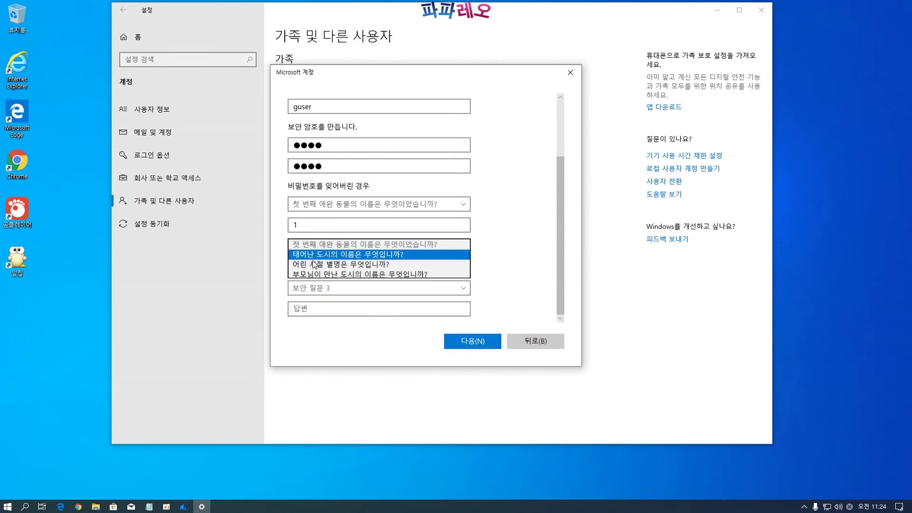
pyautogui.click(316, 266)
pyautogui.write('2')
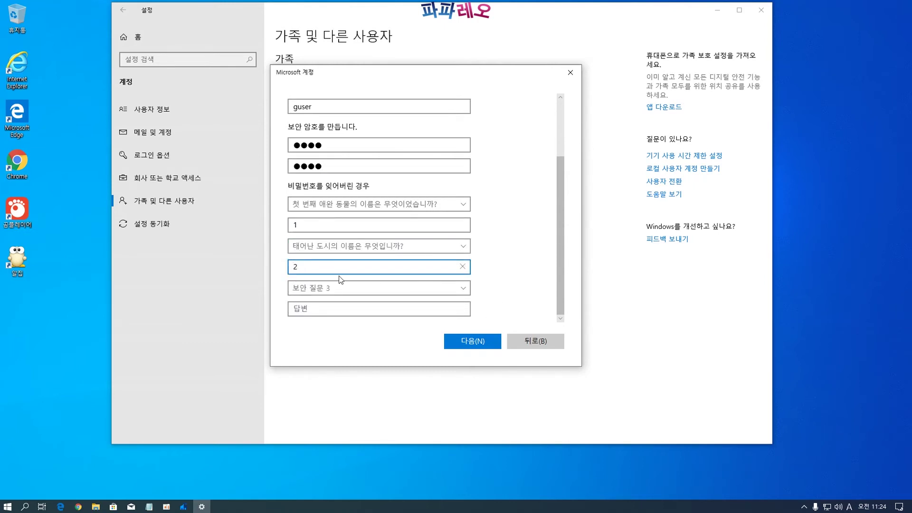
pyautogui.click(349, 288)
pyautogui.click(346, 321)
pyautogui.press('Tab')
pyautogui.write('3')
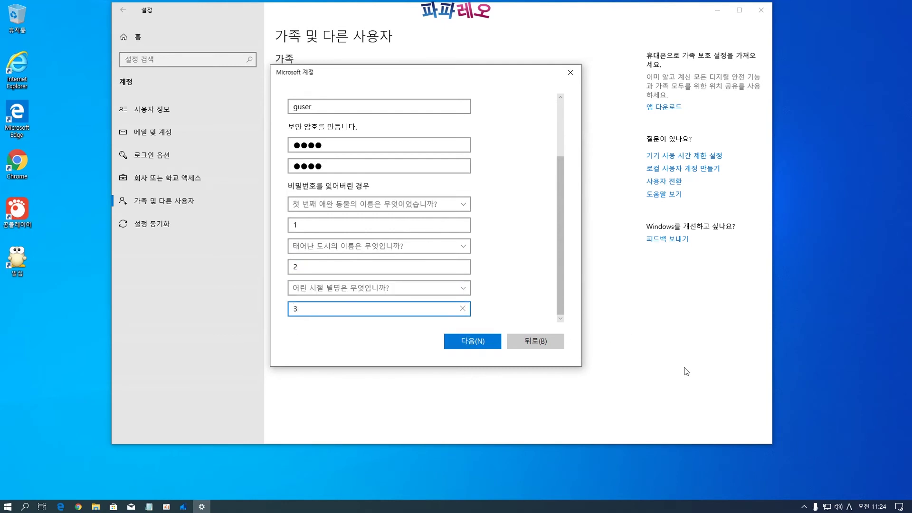
pyautogui.click(481, 347)
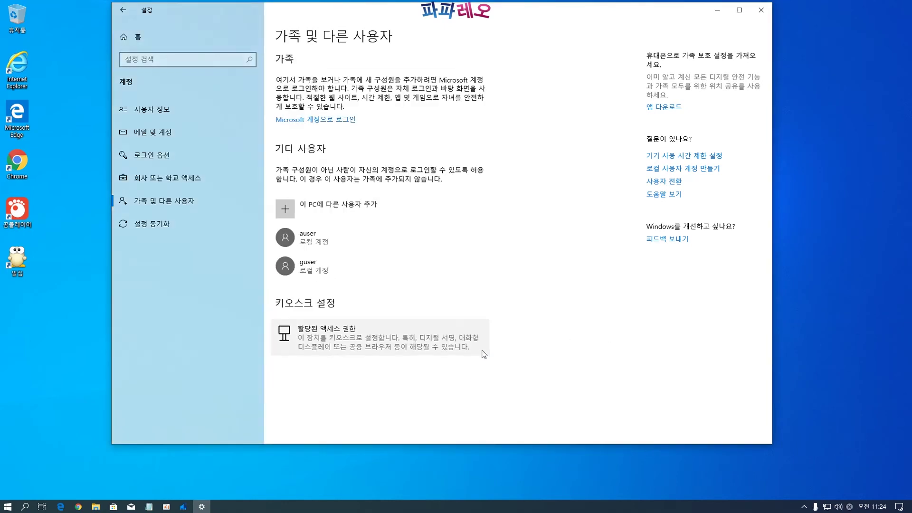
pyautogui.click(302, 269)
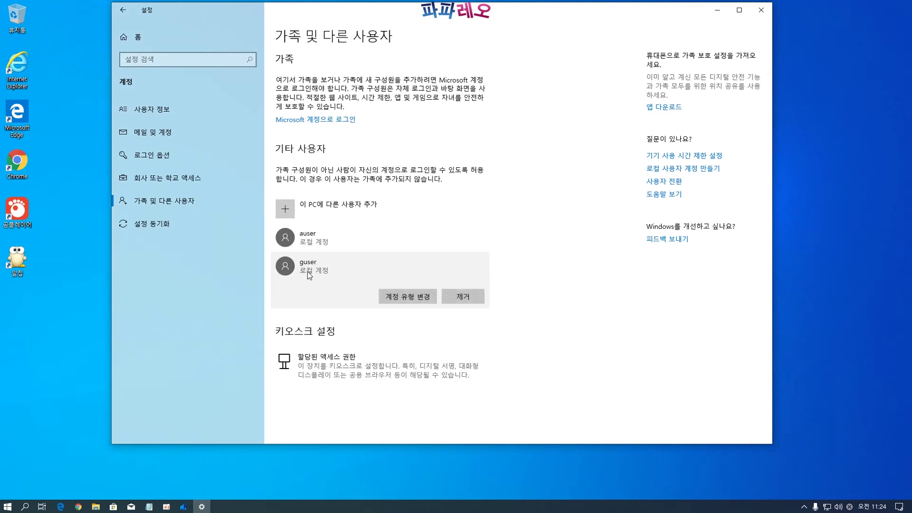
pyautogui.click(400, 297)
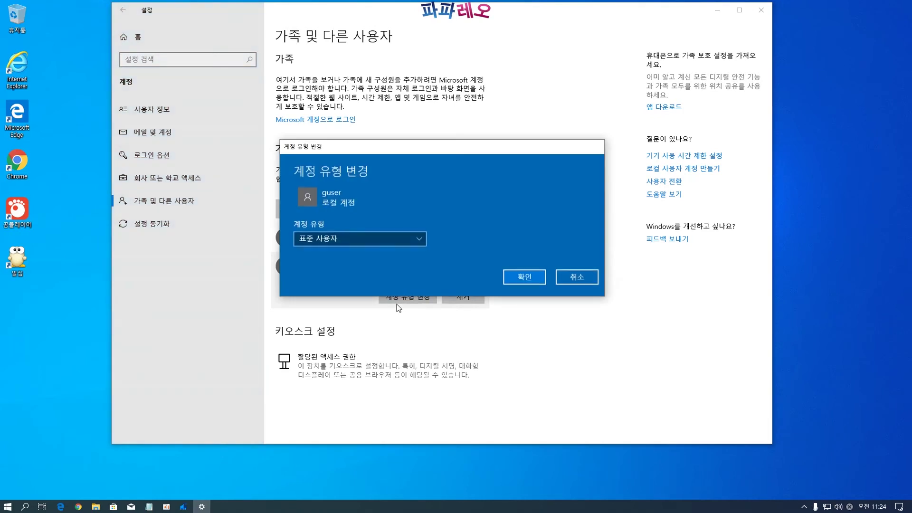
pyautogui.click(400, 238)
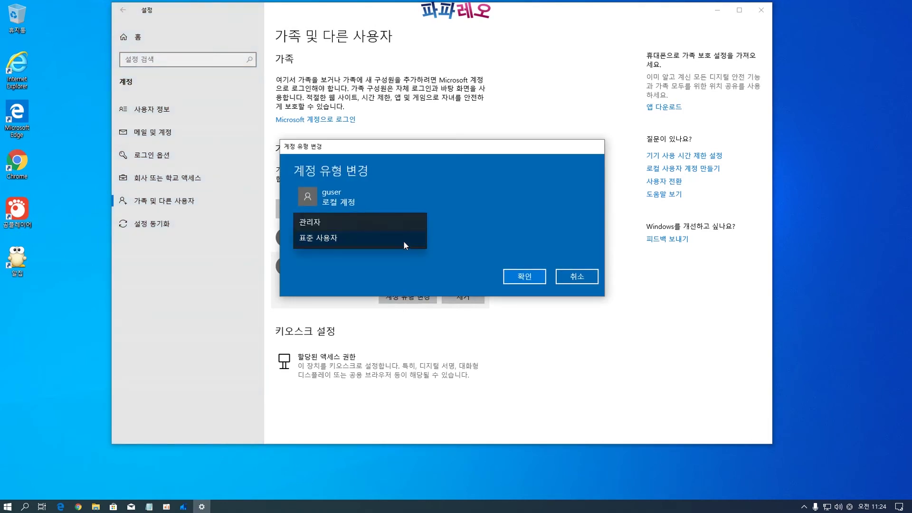
pyautogui.click(349, 223)
pyautogui.click(577, 277)
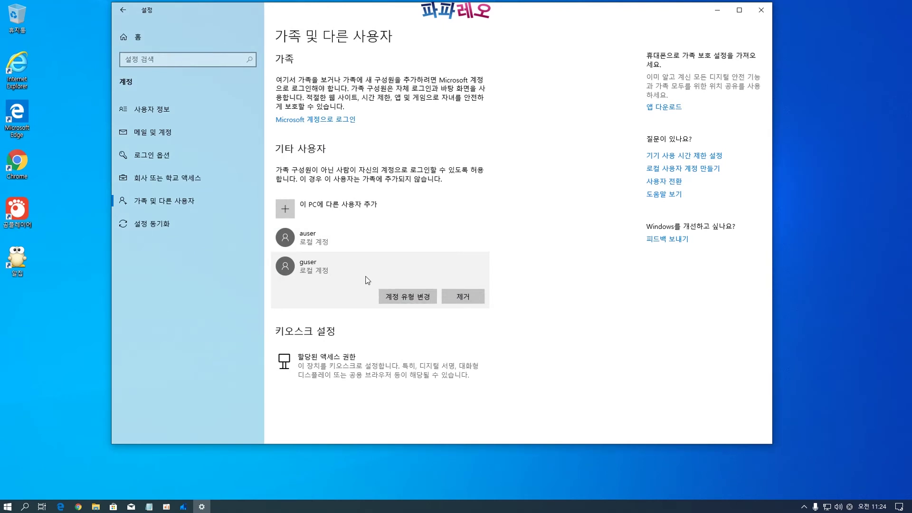
pyautogui.click(420, 298)
pyautogui.click(576, 279)
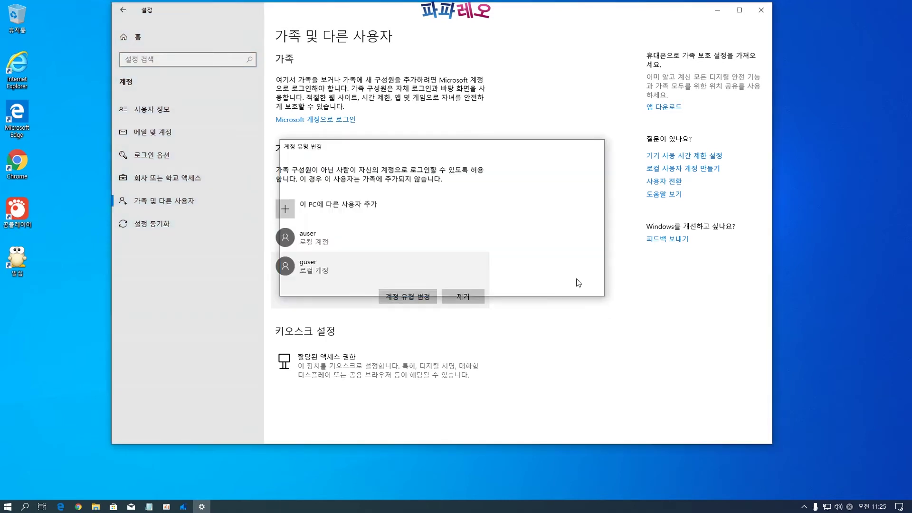
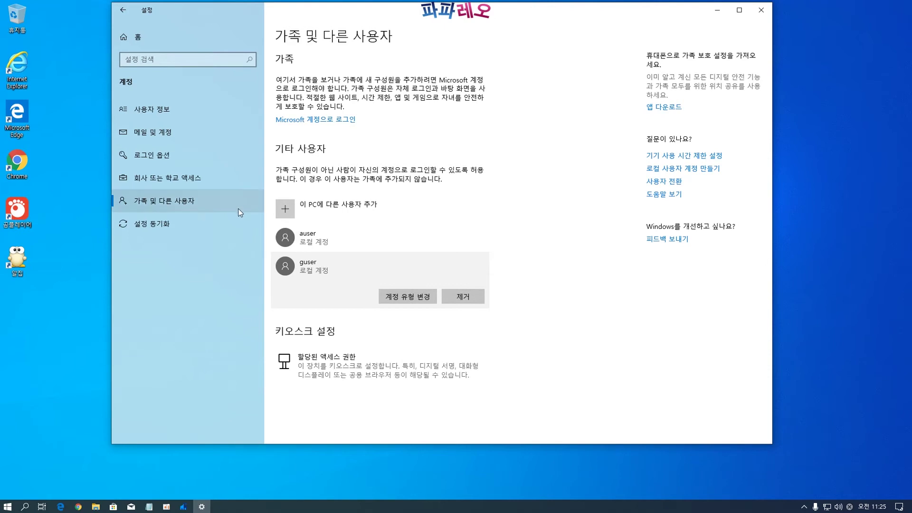
# Check the 설정 동기화 sync options in Accounts, then return to Settings home
pyautogui.click(181, 222)
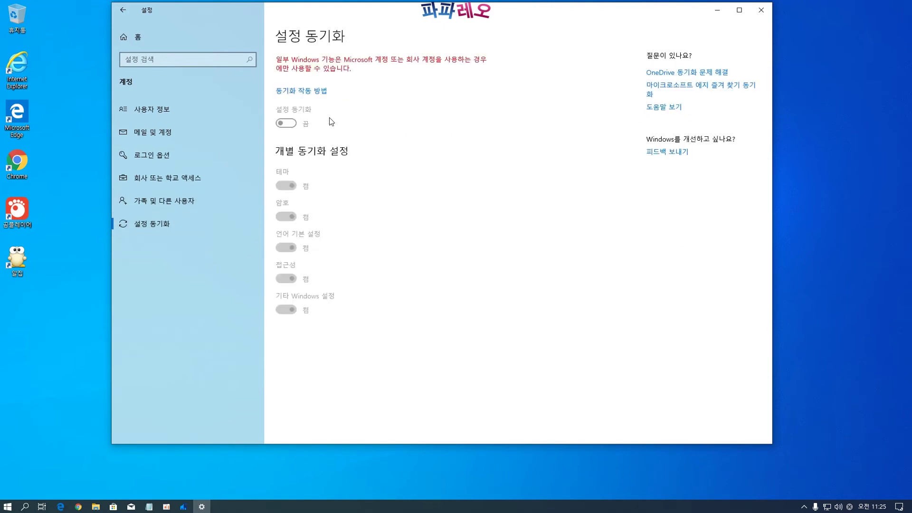
pyautogui.click(139, 37)
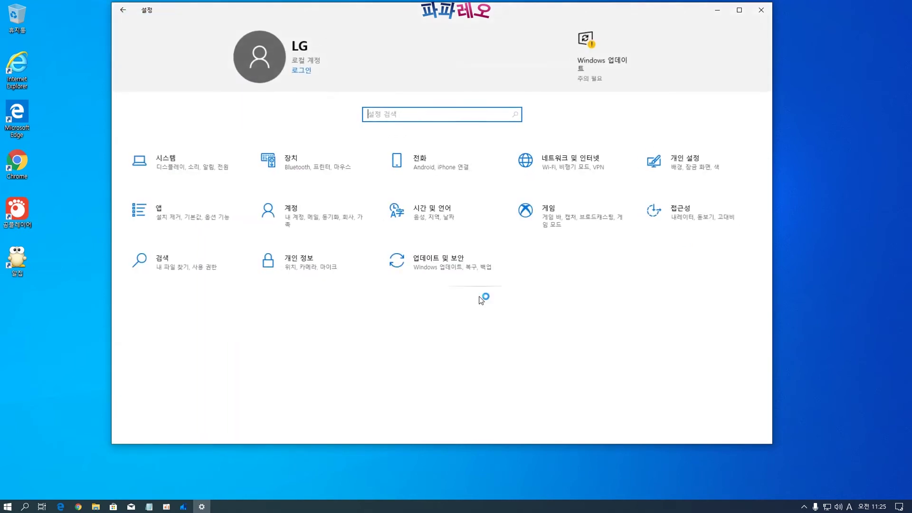
# Browse the 시간 및 언어 date and time, region, language and speech pages, then go to Gaming
pyautogui.click(430, 218)
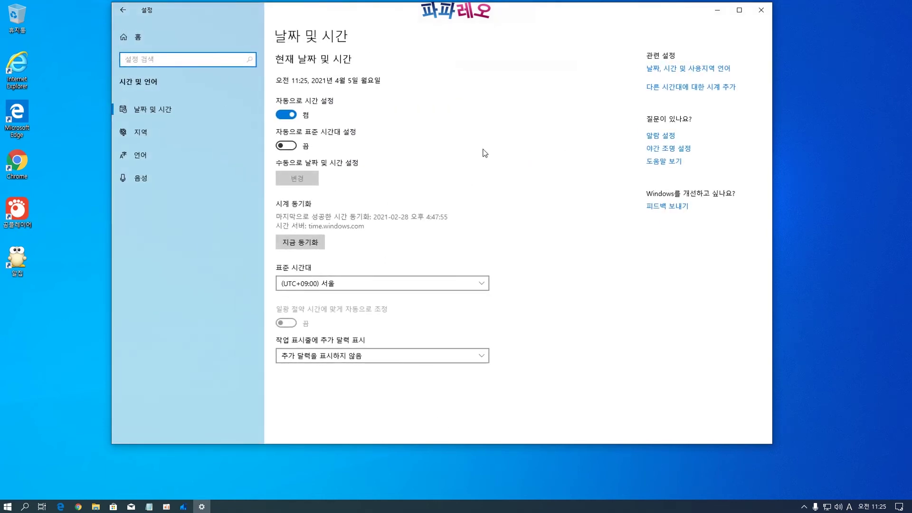
pyautogui.click(159, 133)
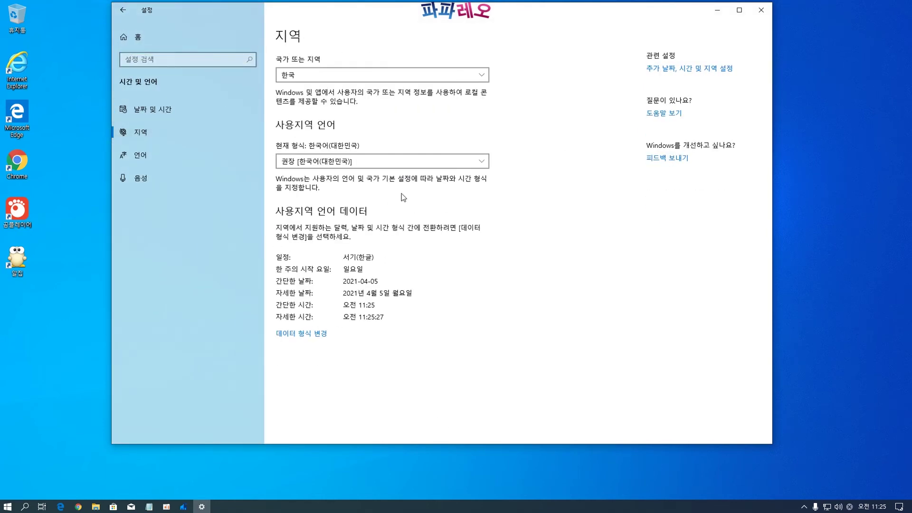
pyautogui.click(133, 153)
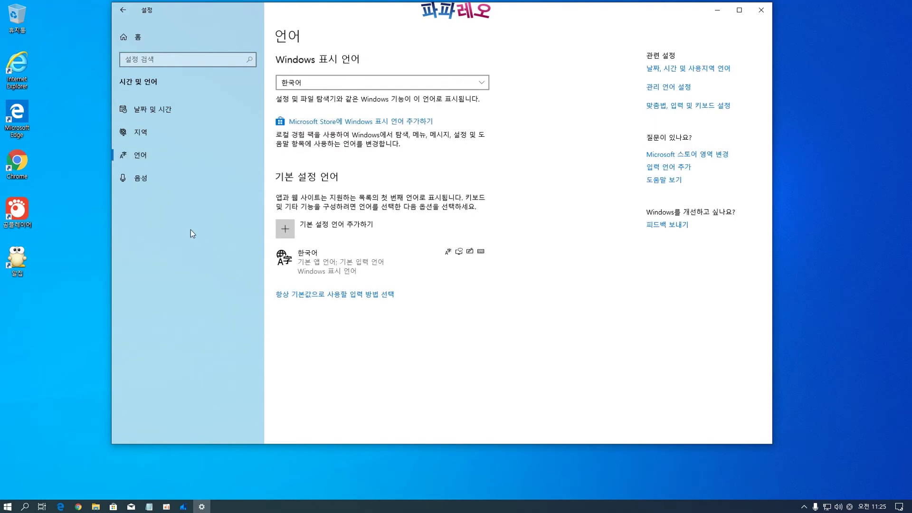
pyautogui.click(142, 178)
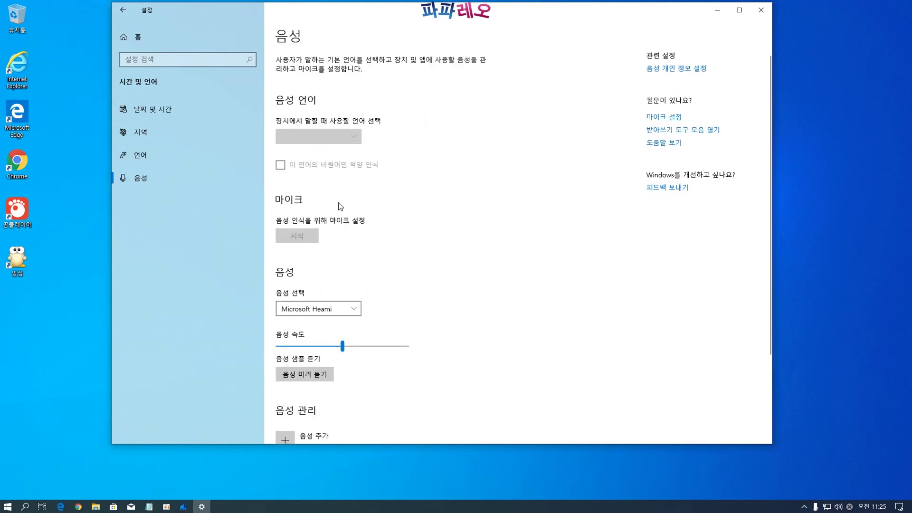
pyautogui.click(123, 37)
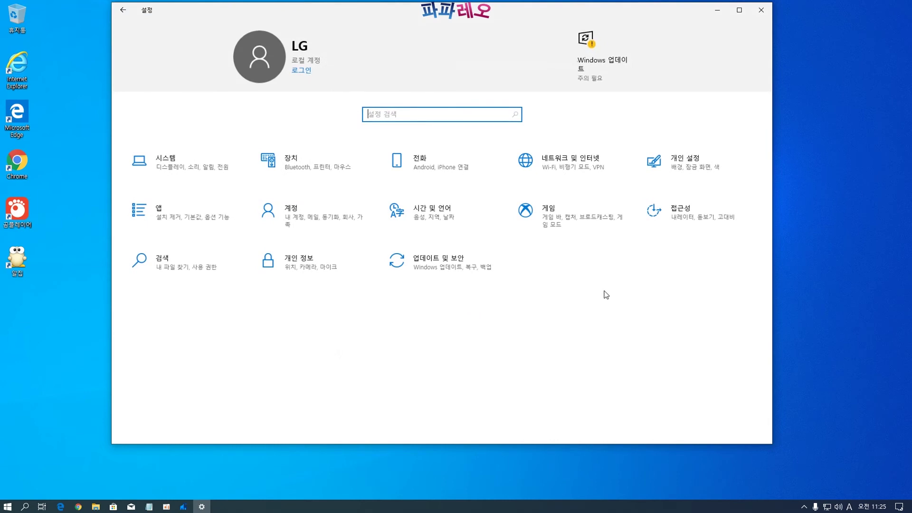
pyautogui.click(548, 216)
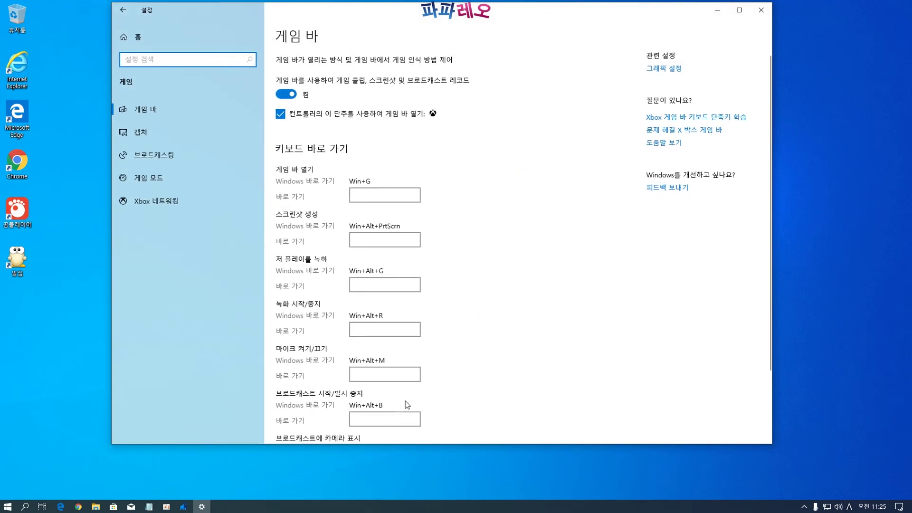
# Scroll through the Game bar page and the 캡처 captures page
pyautogui.scroll(-1, 477, 270)
pyautogui.scroll(-3, 477, 271)
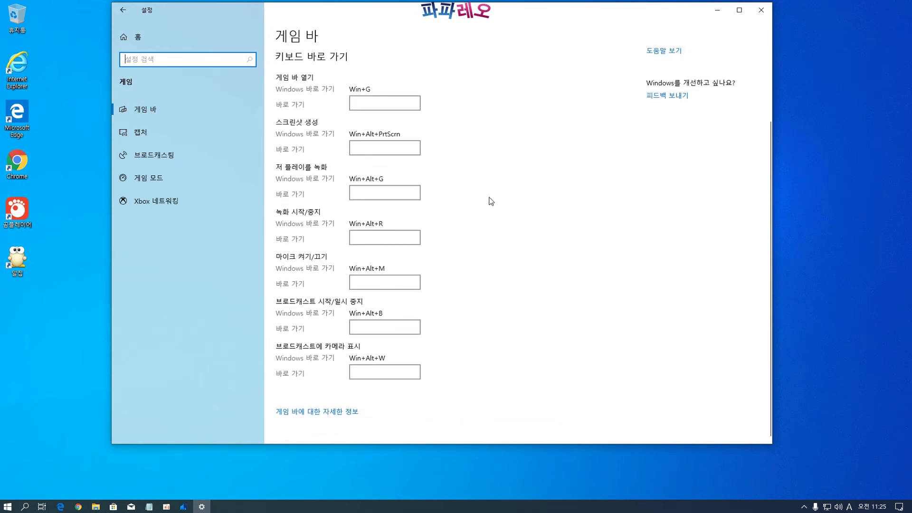
pyautogui.scroll(4, 434, 372)
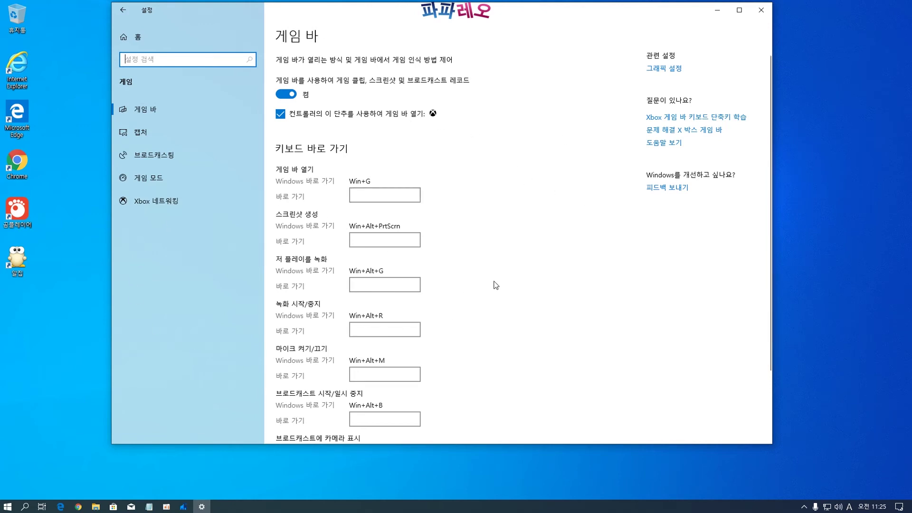
pyautogui.click(144, 140)
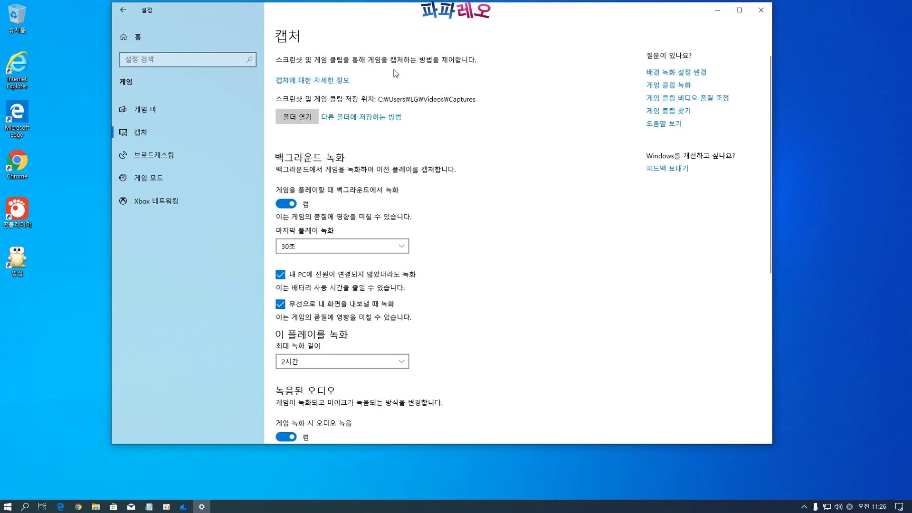
pyautogui.scroll(-7, 414, 203)
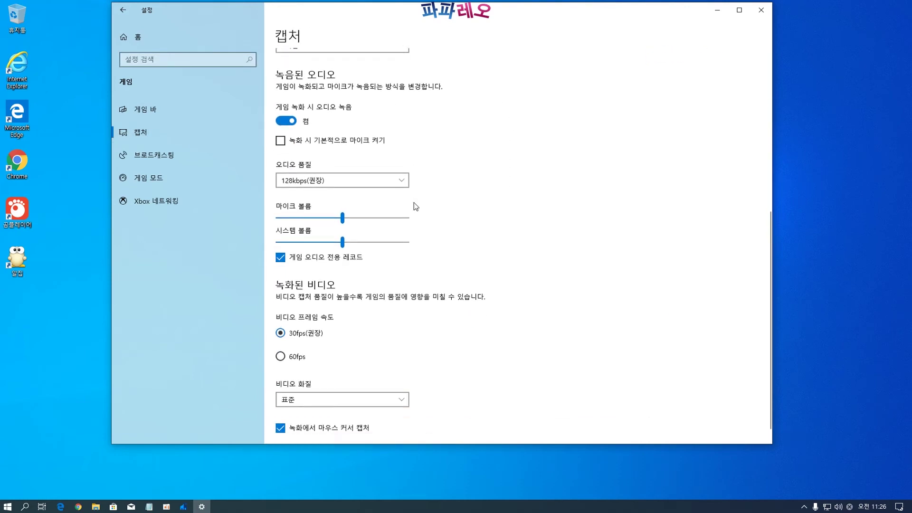
pyautogui.scroll(7, 417, 207)
# Look over 브로드캐스팅, 게임 모드 and Xbox 네트워킹, then return to Settings home
pyautogui.click(172, 154)
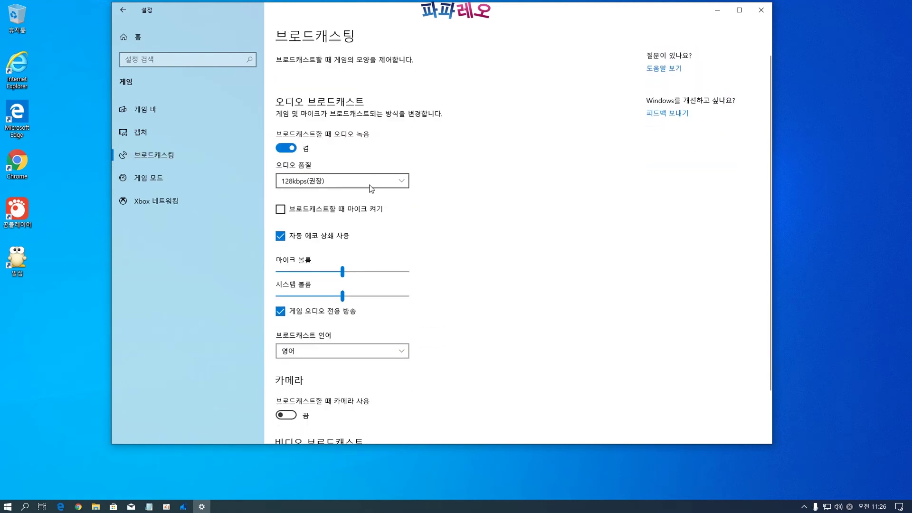
pyautogui.scroll(-3, 434, 233)
pyautogui.scroll(3, 394, 190)
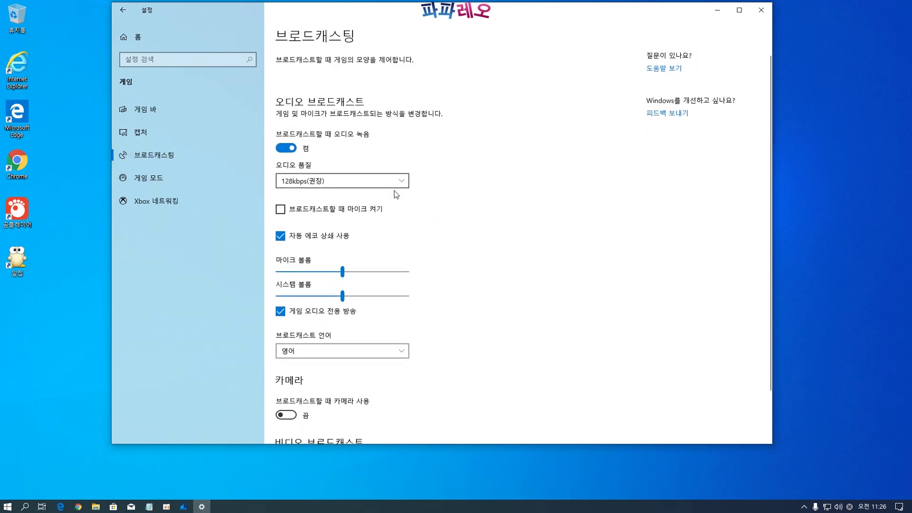
pyautogui.click(176, 180)
pyautogui.click(164, 201)
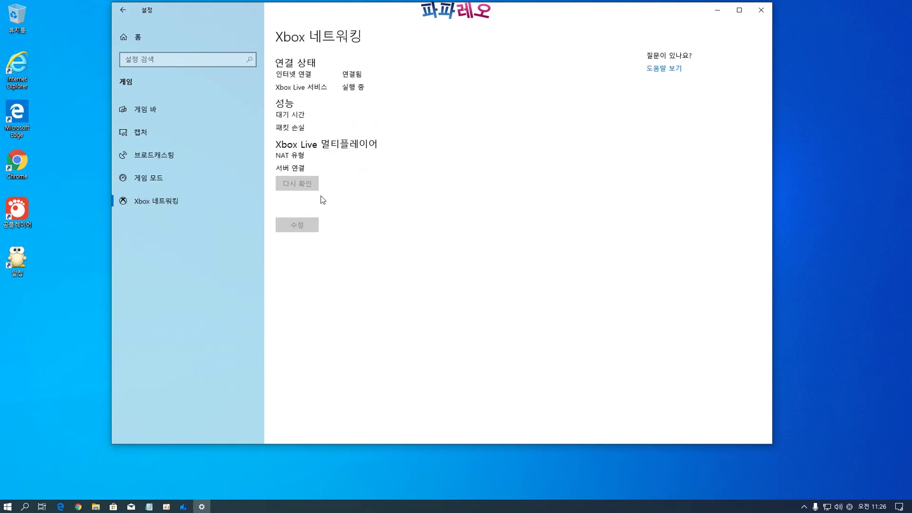
pyautogui.click(123, 40)
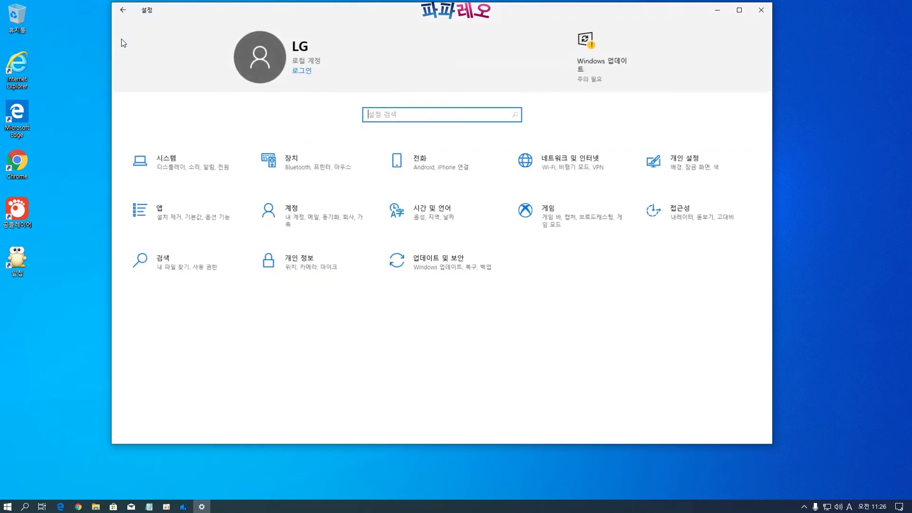
# In 접근성, scroll the display page, view 커서 및 포인터, then Magnifier (off, 200% zoom)
pyautogui.click(717, 215)
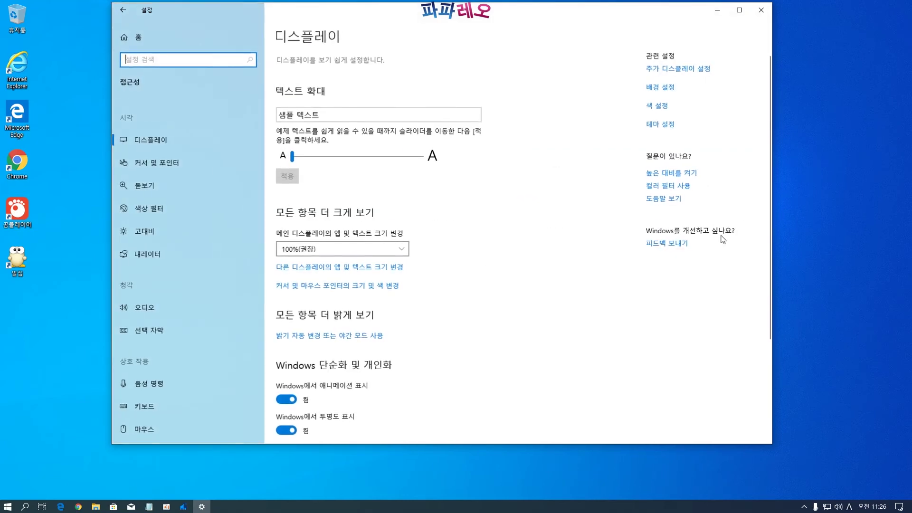
pyautogui.scroll(-3, 405, 244)
pyautogui.scroll(3, 406, 244)
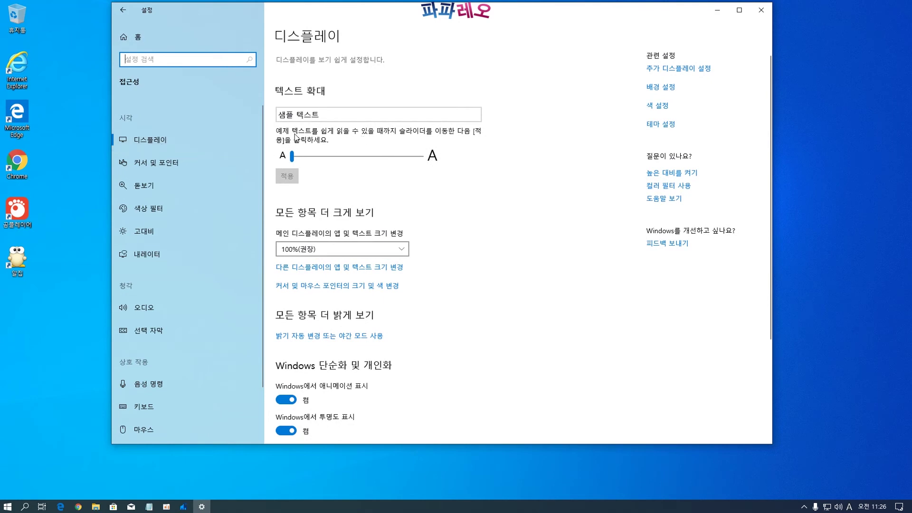
pyautogui.scroll(-3, 446, 269)
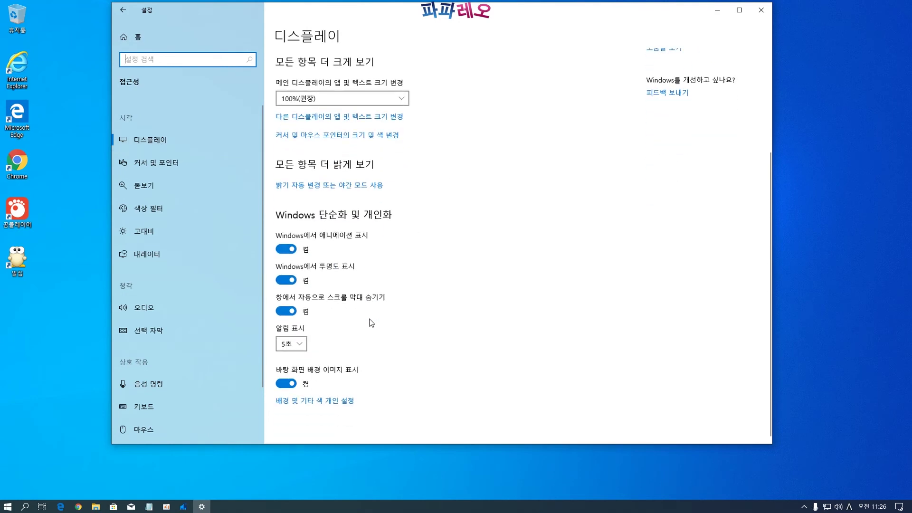
pyautogui.scroll(3, 371, 323)
pyautogui.click(160, 165)
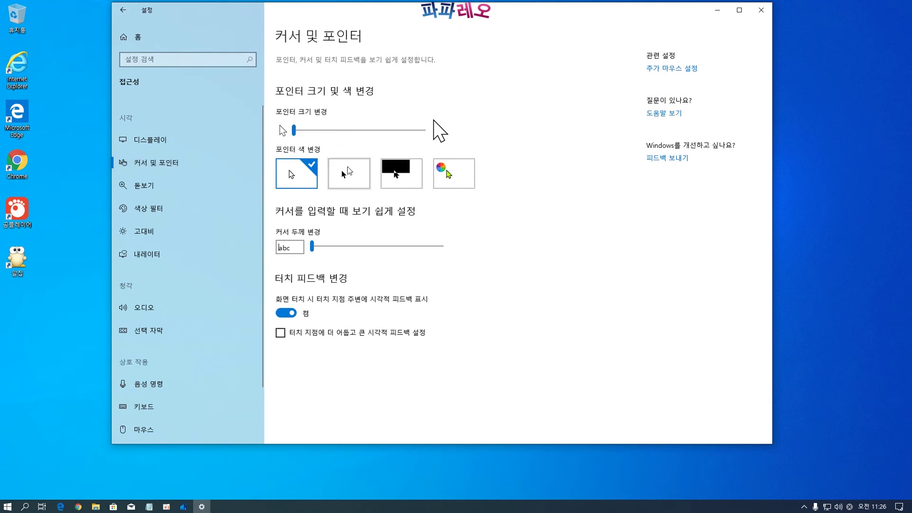
pyautogui.click(170, 184)
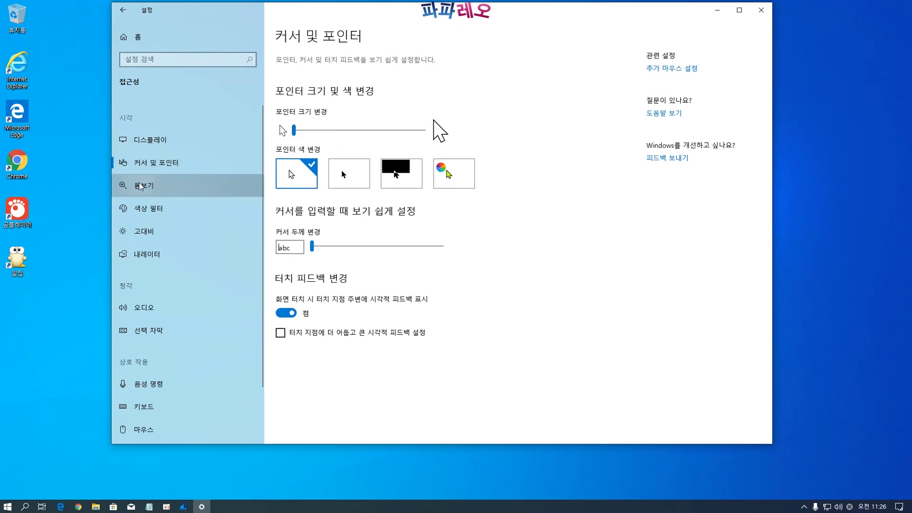
pyautogui.scroll(-3, 435, 221)
pyautogui.scroll(3, 434, 227)
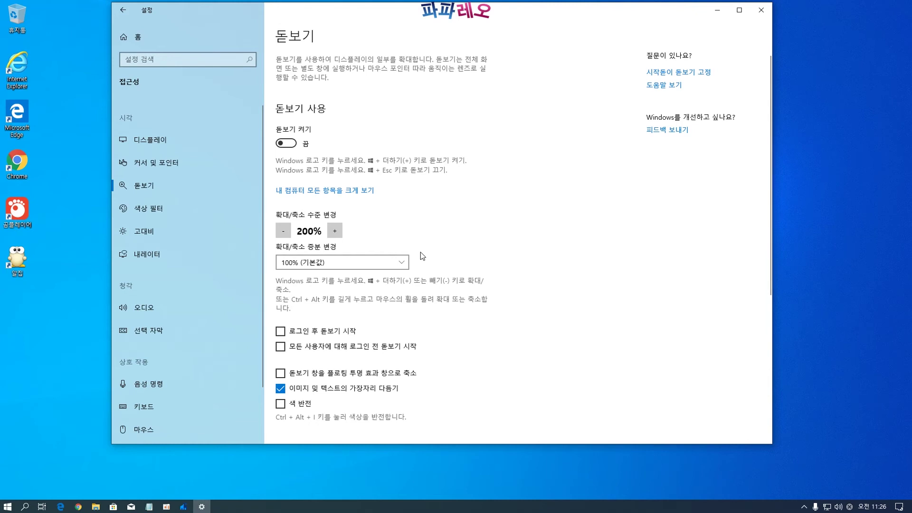
pyautogui.press('super+plus')
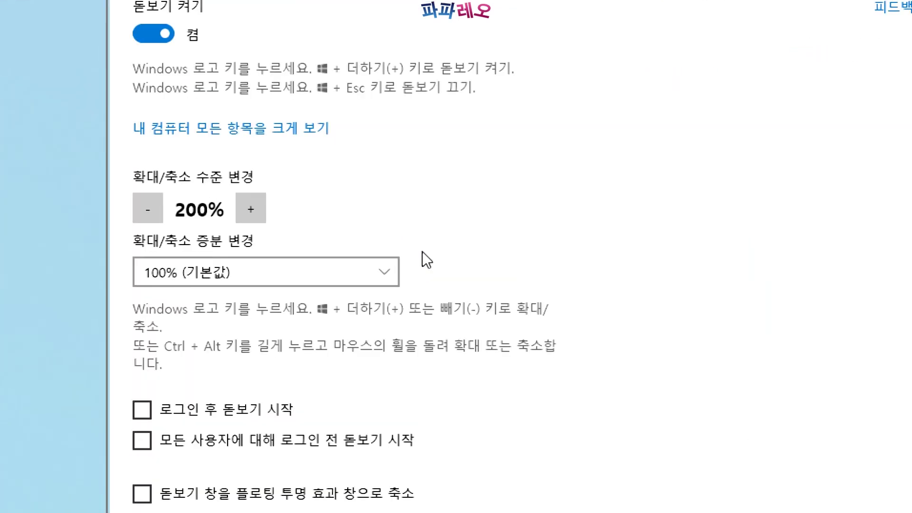
pyautogui.press('super+Escape')
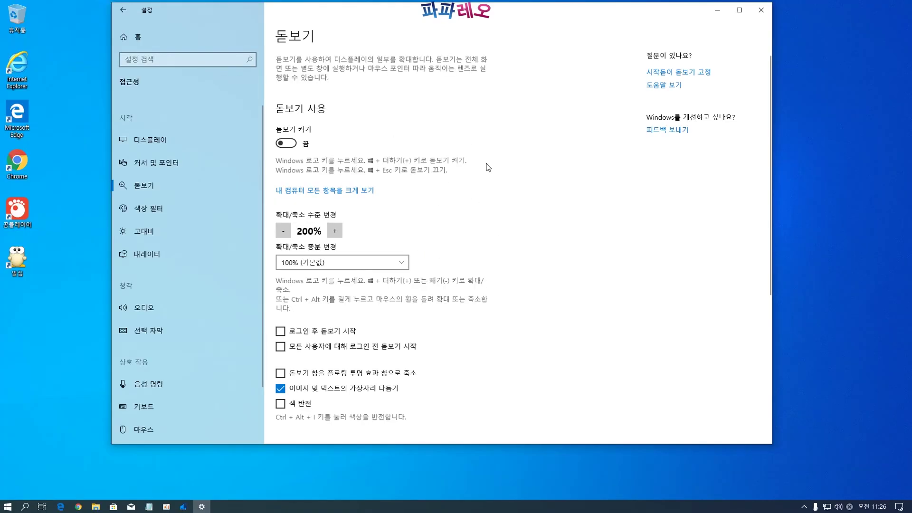
pyautogui.press('super+plus')
pyautogui.press('super+Escape')
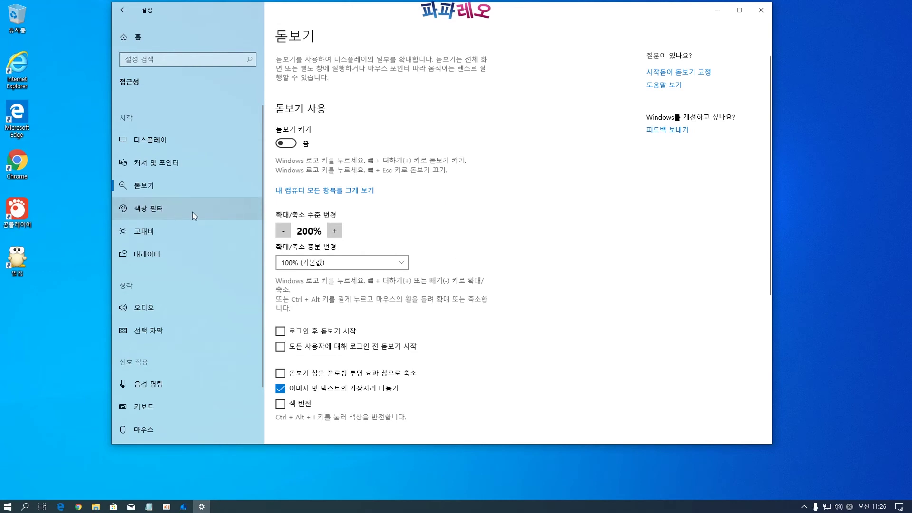
pyautogui.scroll(-4, 368, 305)
pyautogui.scroll(4, 495, 361)
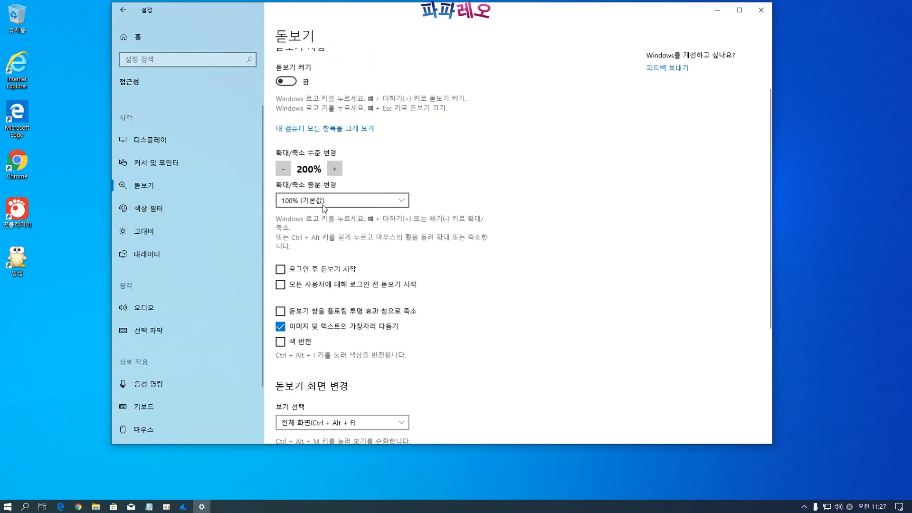
pyautogui.scroll(-2, 369, 292)
pyautogui.scroll(-2, 369, 292)
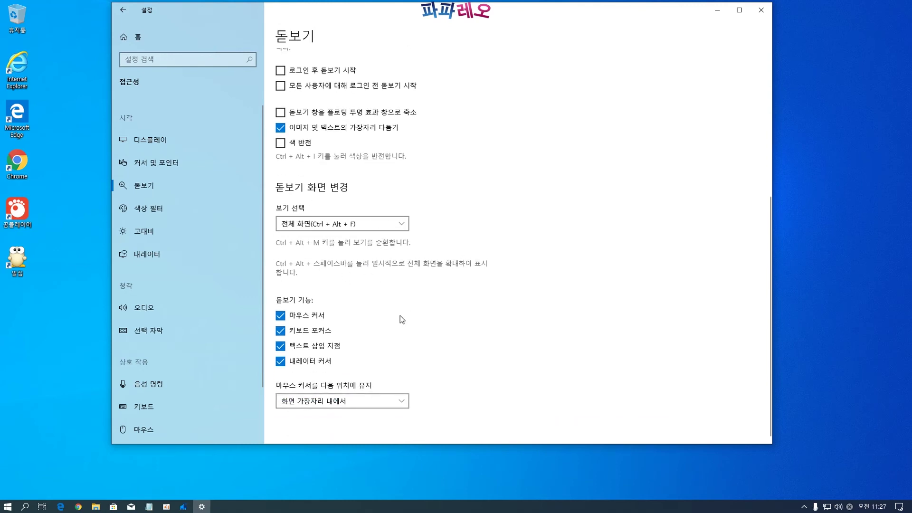
# Review the color filters and high contrast accessibility pages
pyautogui.click(184, 208)
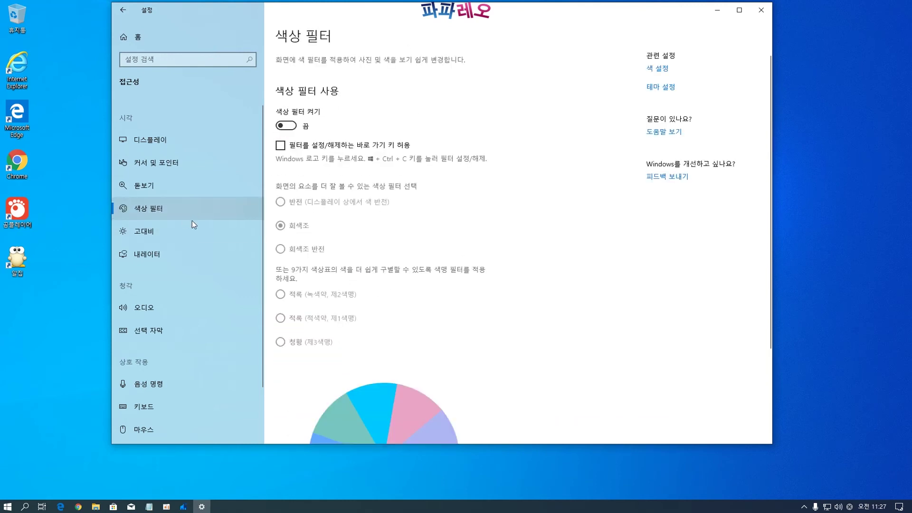
pyautogui.scroll(-3, 401, 259)
pyautogui.scroll(3, 417, 186)
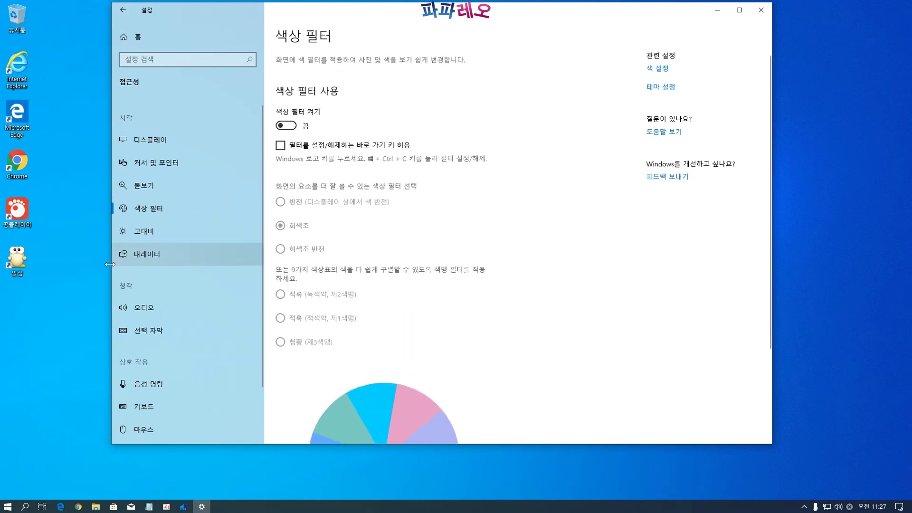
pyautogui.click(142, 232)
pyautogui.scroll(-1, 432, 190)
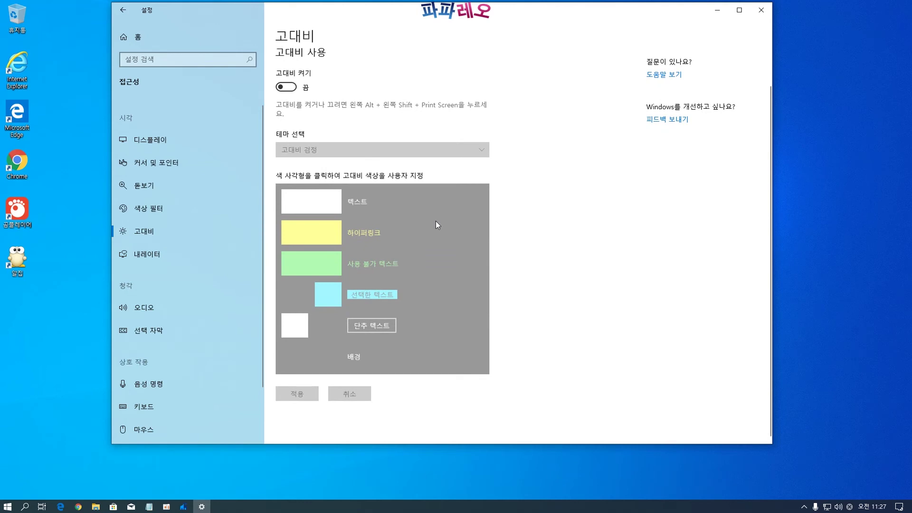
pyautogui.scroll(1, 524, 332)
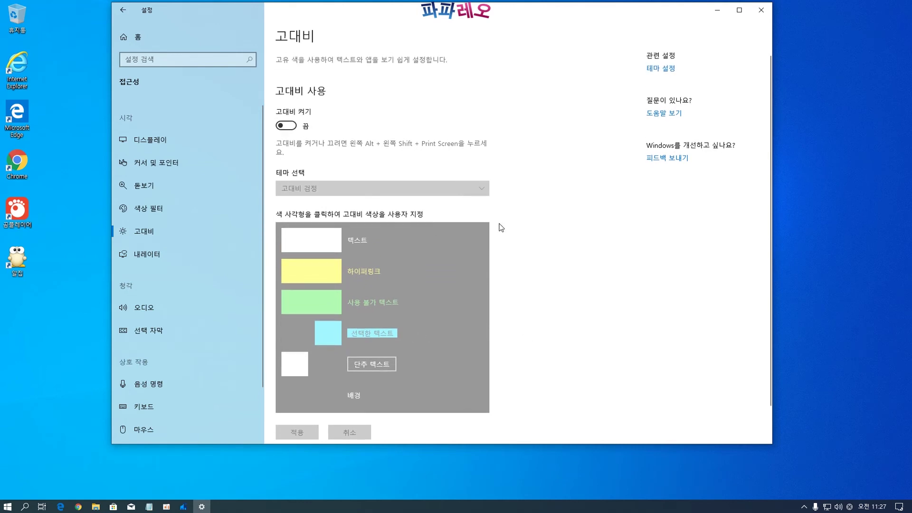
pyautogui.scroll(-1, 453, 275)
# Look through the Narrator, Audio and Closed captions pages
pyautogui.click(146, 256)
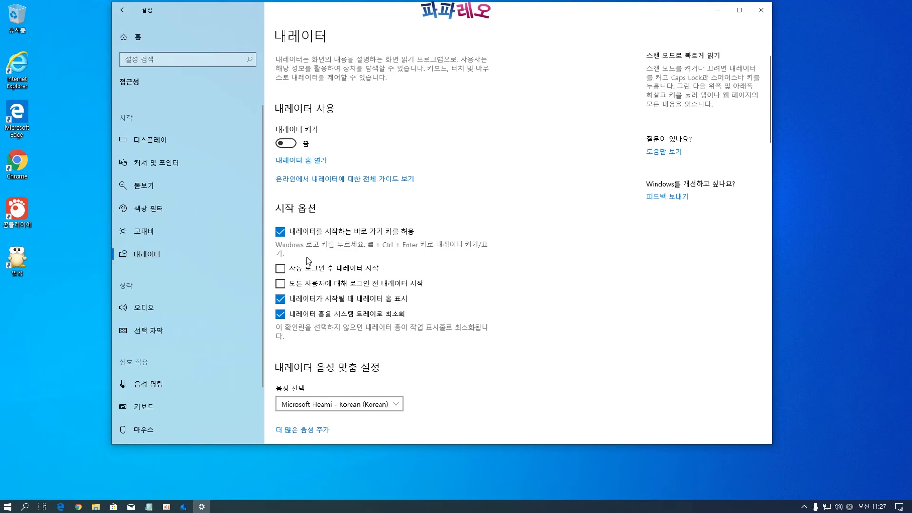
pyautogui.scroll(-10, 437, 281)
pyautogui.scroll(7, 442, 305)
pyautogui.scroll(-15, 439, 302)
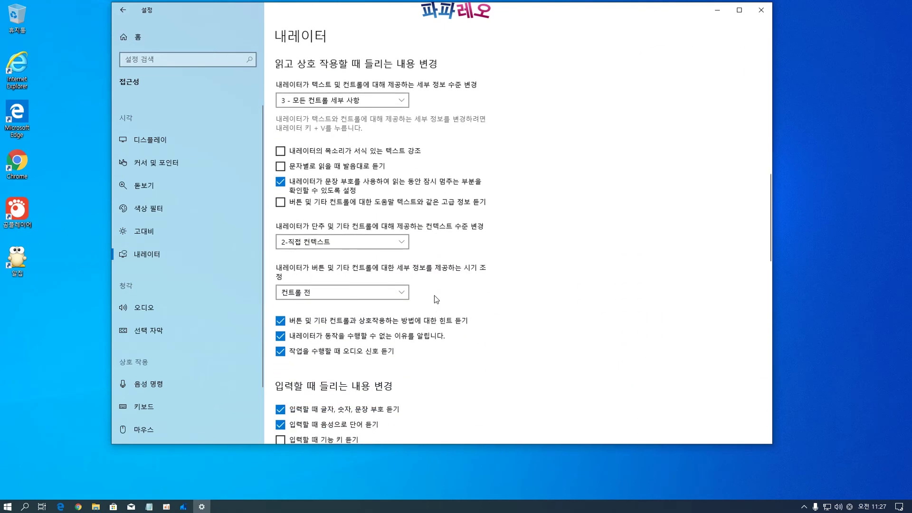
pyautogui.scroll(-10, 436, 300)
pyautogui.click(152, 307)
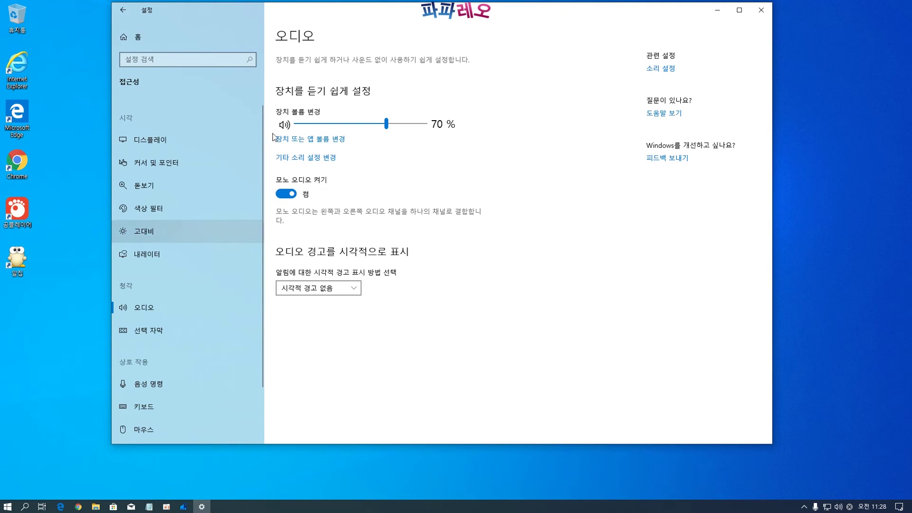
pyautogui.click(142, 335)
pyautogui.scroll(-4, 422, 215)
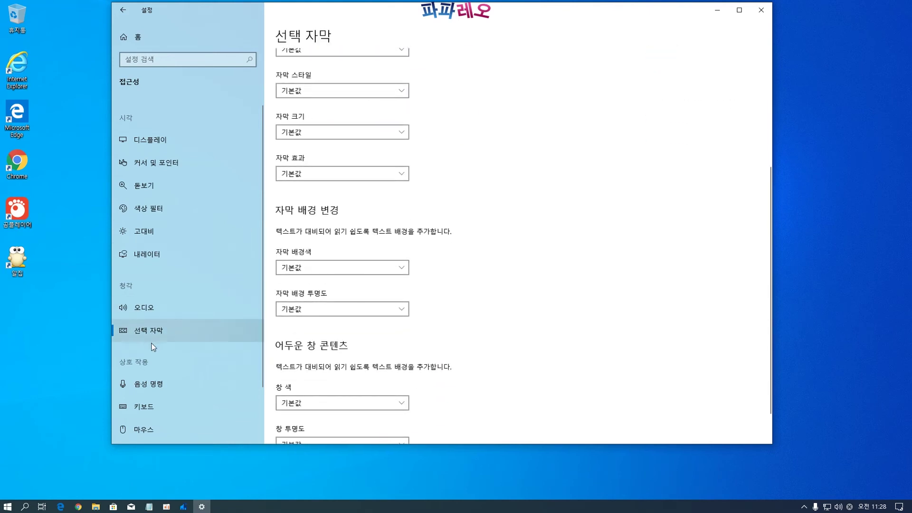
pyautogui.scroll(-1, 157, 338)
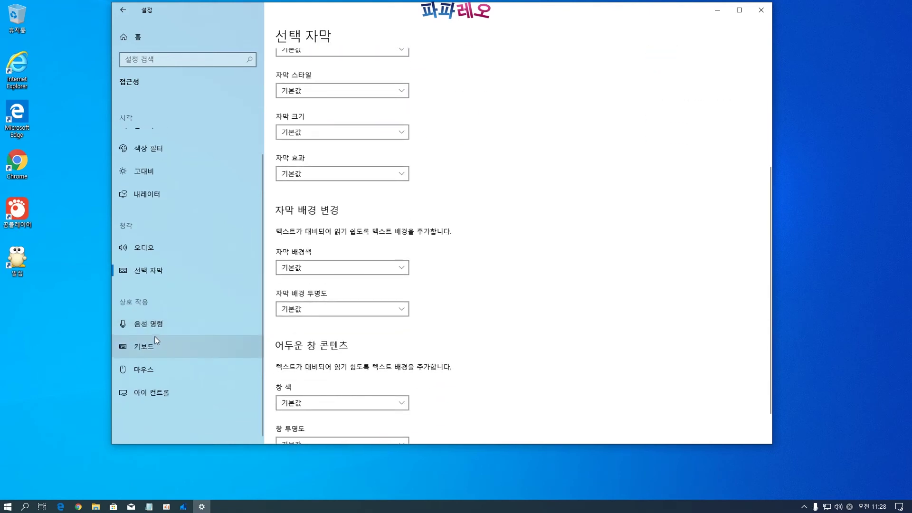
# Visit the Speech, Keyboard, Mouse and Eye control pages, then return to Settings home
pyautogui.click(147, 325)
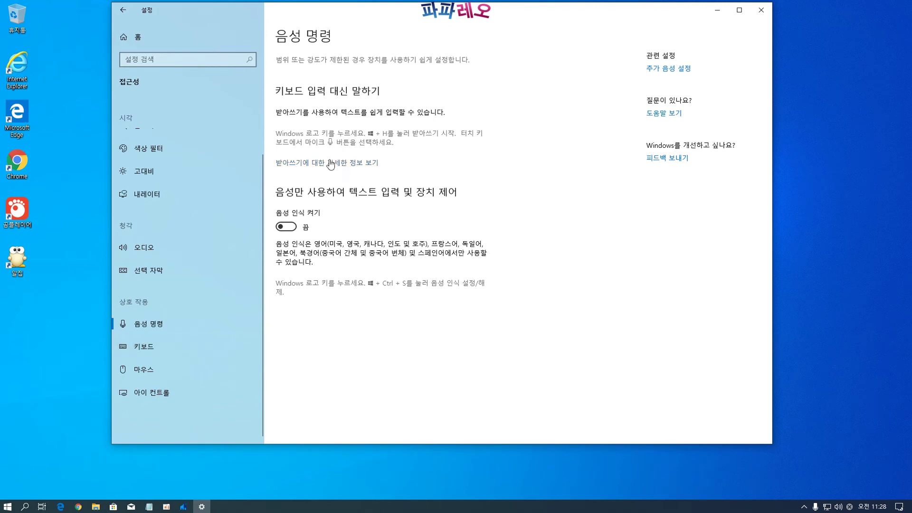
pyautogui.click(145, 349)
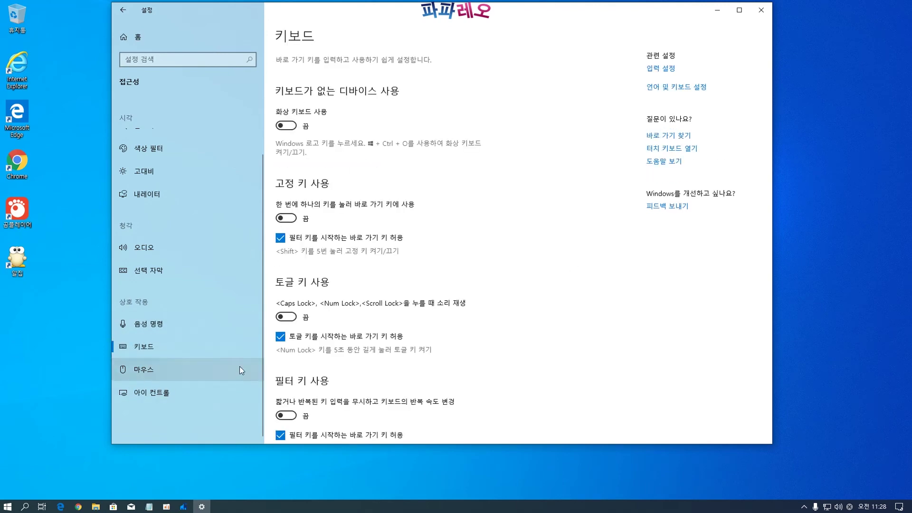
pyautogui.scroll(-5, 395, 285)
pyautogui.scroll(5, 394, 286)
pyautogui.click(168, 379)
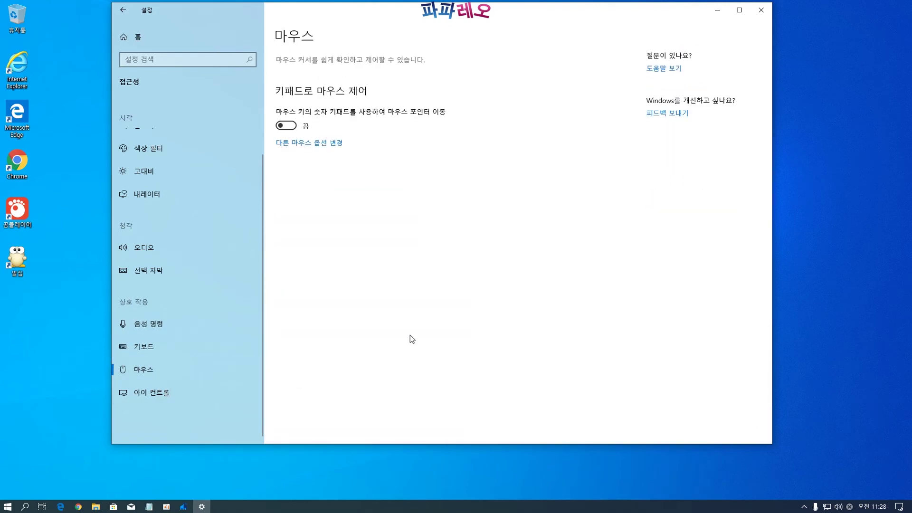
pyautogui.click(143, 395)
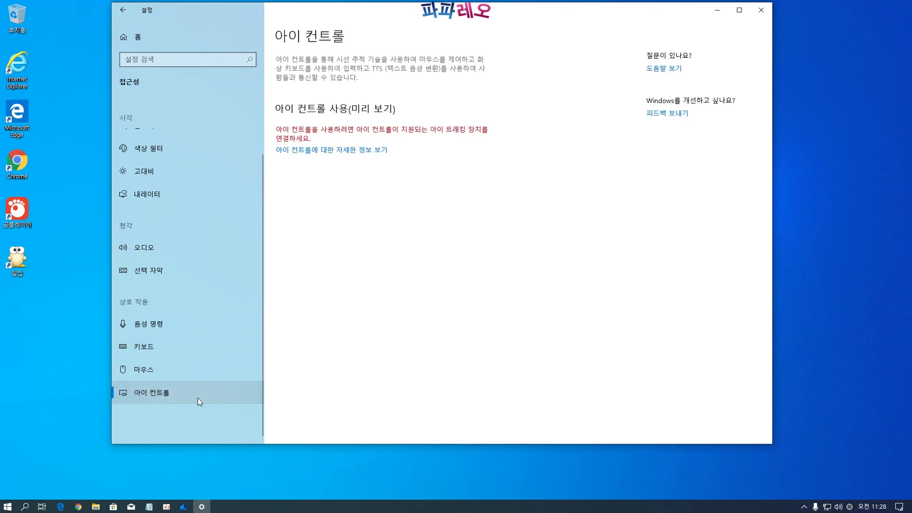
pyautogui.click(131, 33)
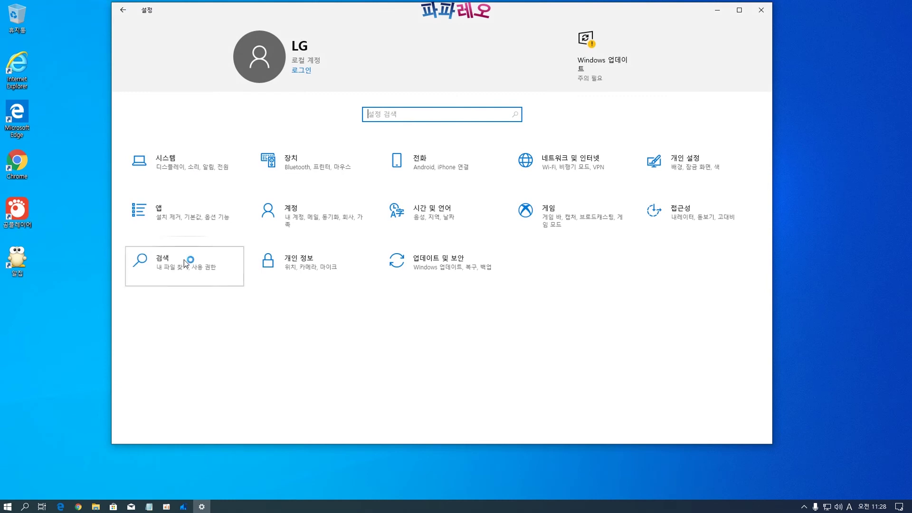
# Check the Search permissions and Windows Search pages, then open Privacy's General page
pyautogui.click(203, 269)
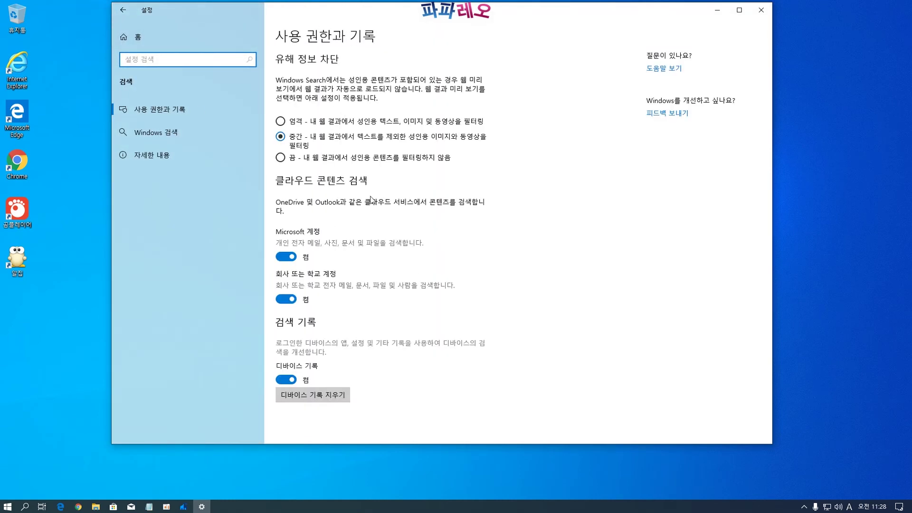
pyautogui.click(156, 137)
pyautogui.scroll(-5, 482, 244)
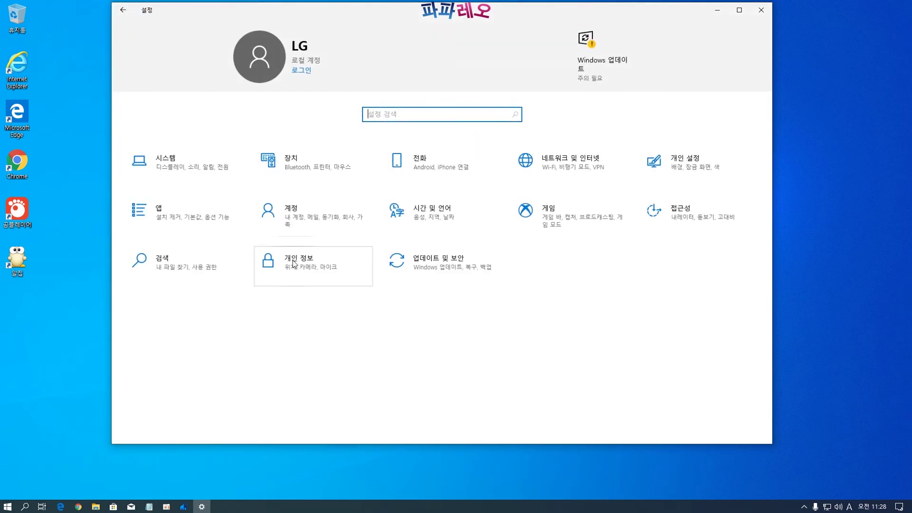
pyautogui.click(304, 271)
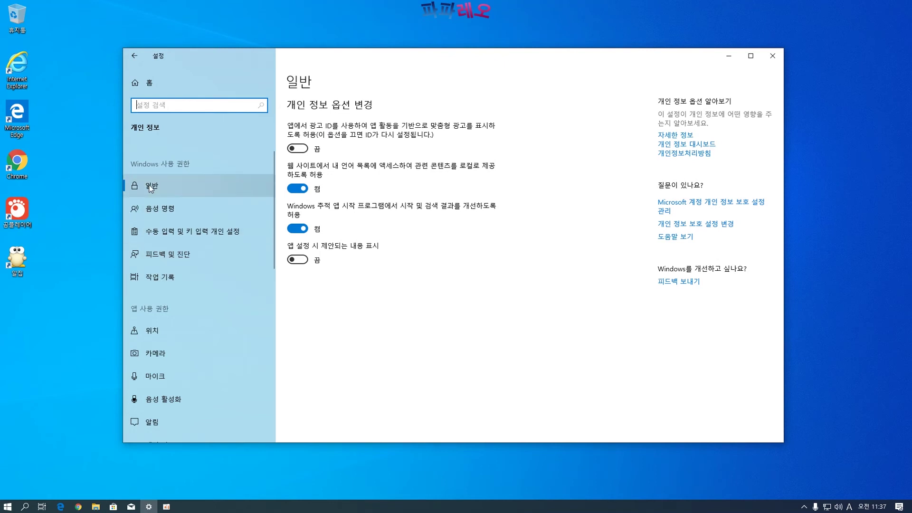
# Review the general, speech, inking & typing and feedback & diagnostics privacy pages
pyautogui.click(199, 188)
pyautogui.click(160, 212)
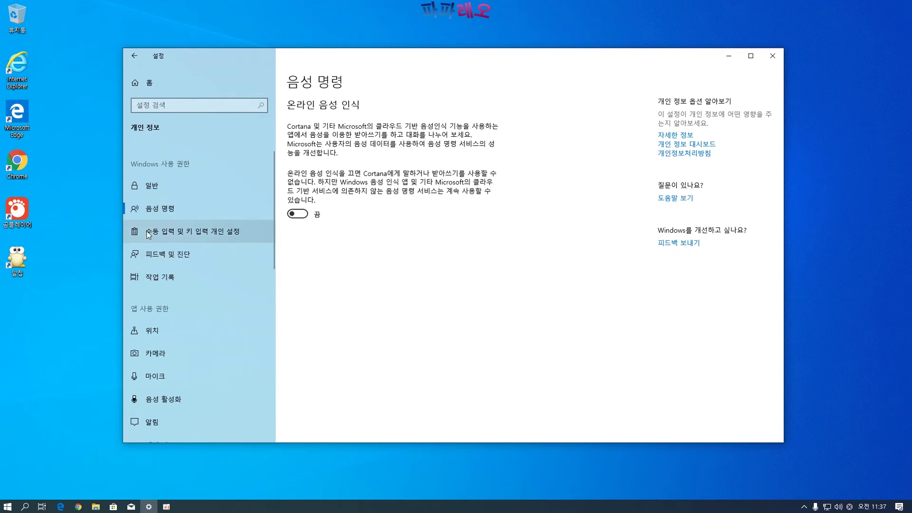
pyautogui.click(163, 238)
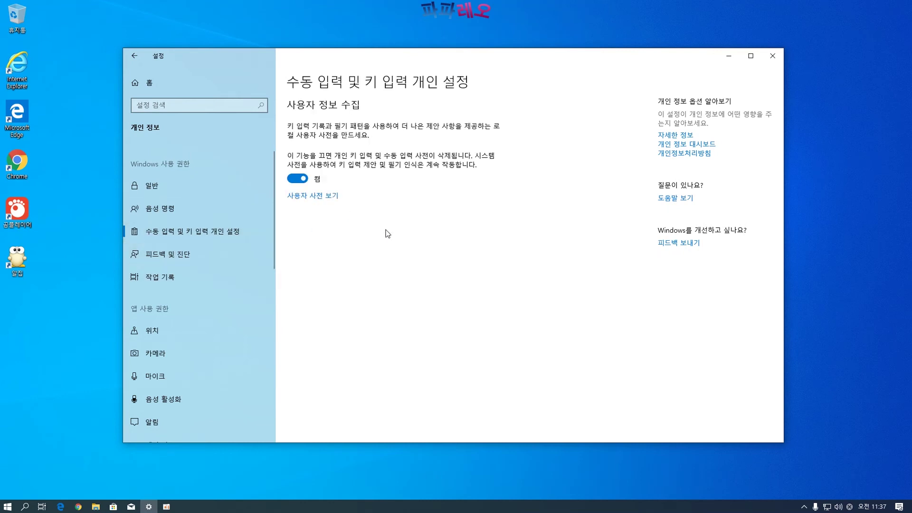
pyautogui.click(175, 255)
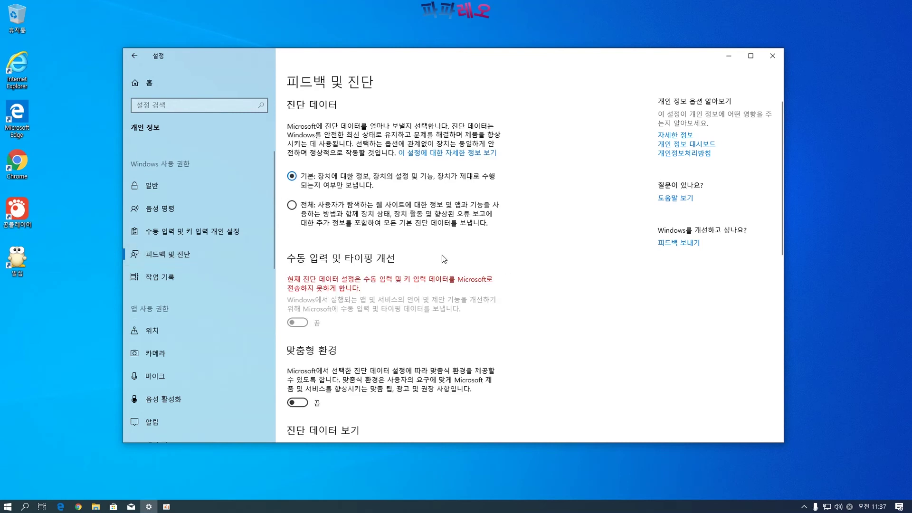
pyautogui.scroll(-7, 507, 237)
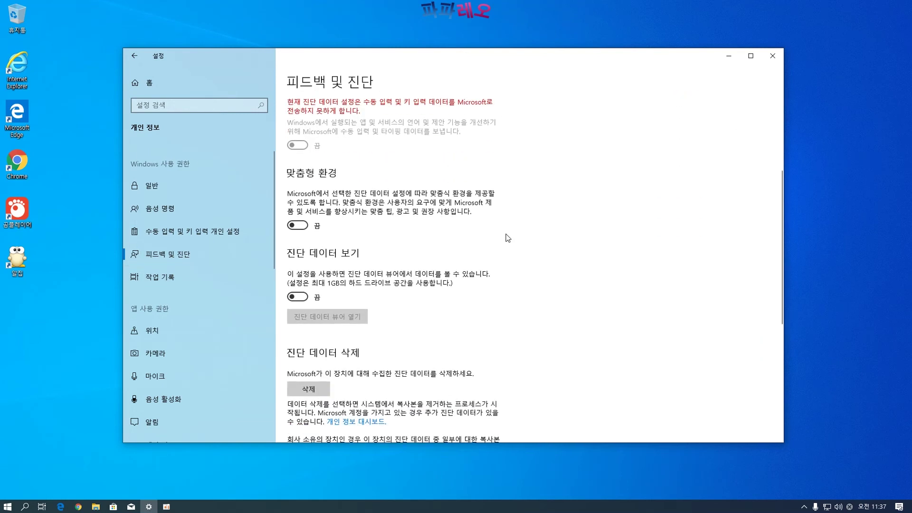
pyautogui.scroll(-3, 507, 239)
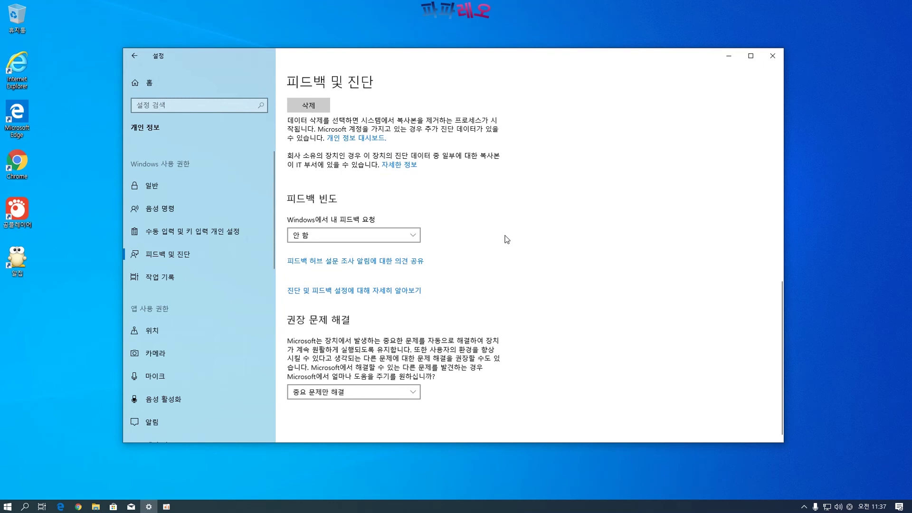
# Keep feedback frequency at 안 함 and troubleshooting at 중요 문제만 해결
pyautogui.click(400, 236)
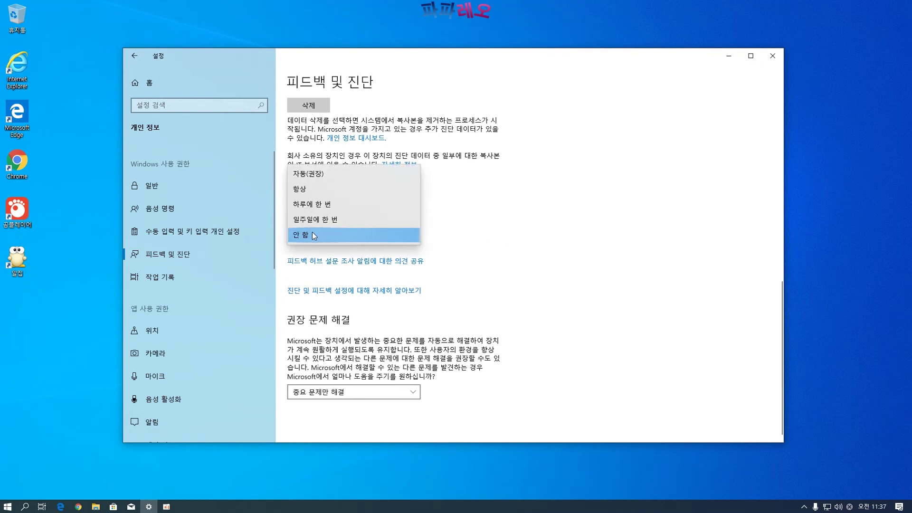
pyautogui.click(312, 235)
pyautogui.click(419, 387)
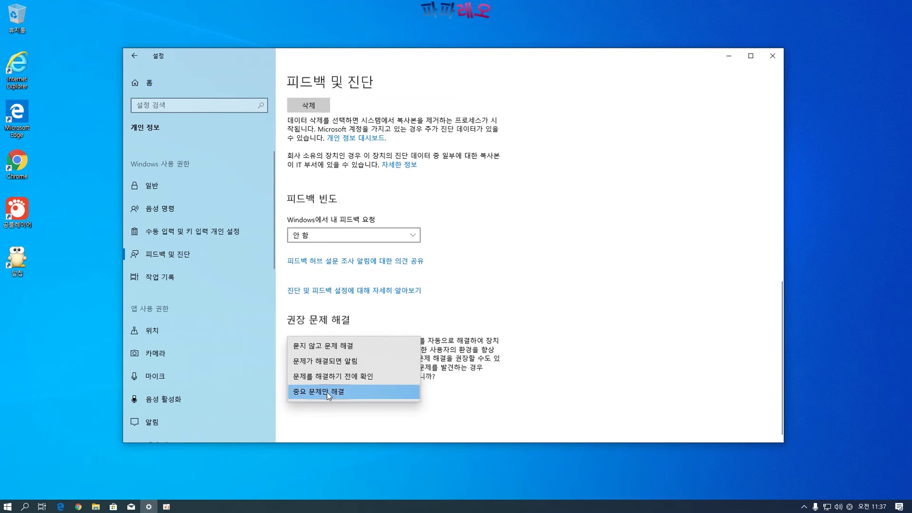
pyautogui.click(326, 391)
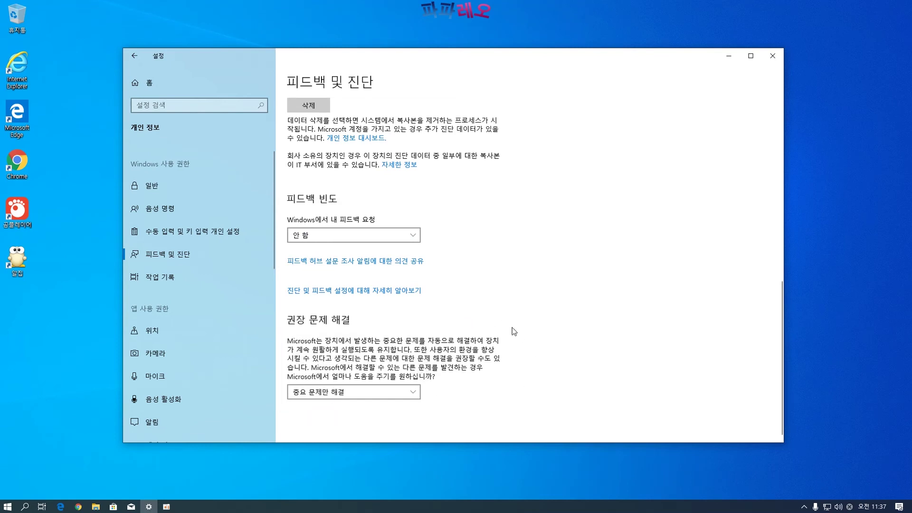
# Scroll through the Activity history page, stored on device but not sent to Microsoft
pyautogui.click(170, 278)
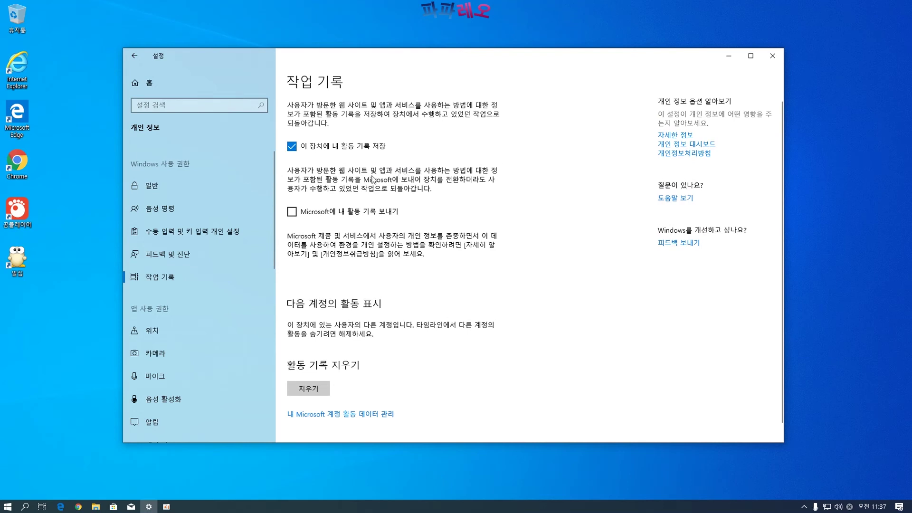
pyautogui.scroll(-1, 481, 327)
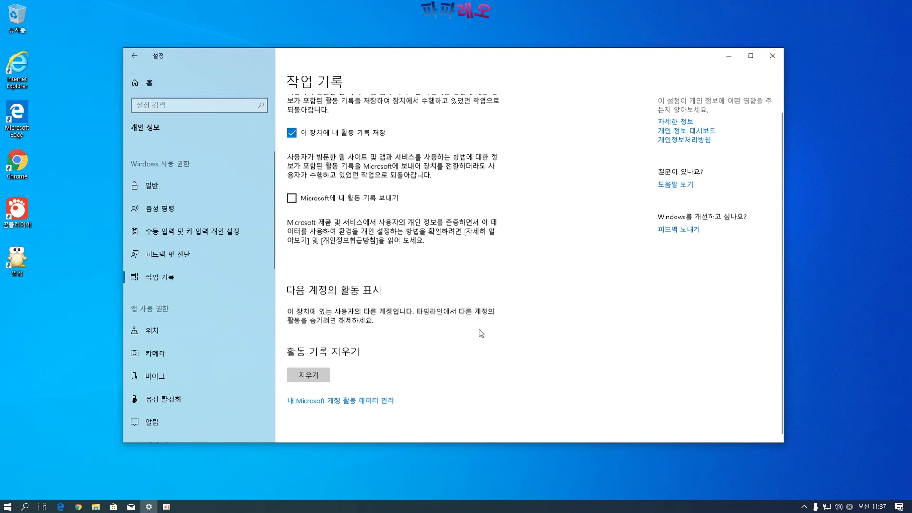
pyautogui.scroll(-4, 143, 305)
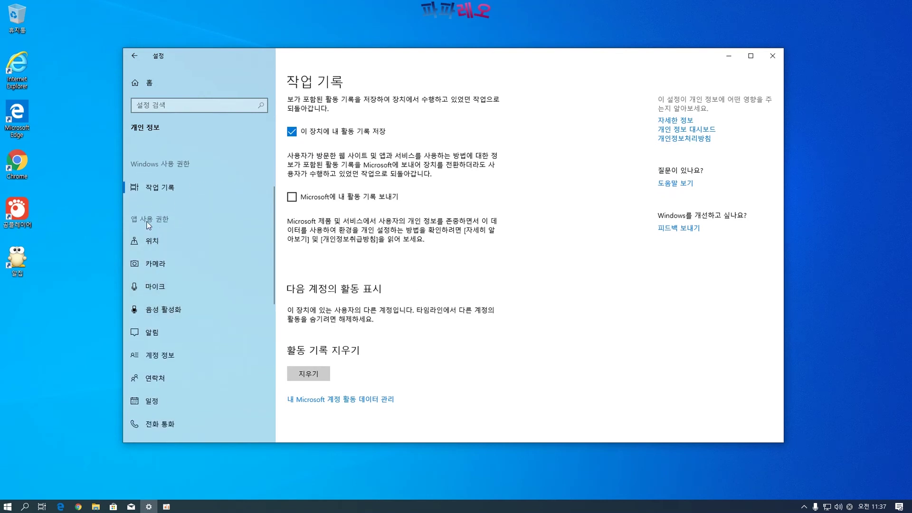
pyautogui.scroll(-1, 178, 224)
pyautogui.scroll(3, 166, 298)
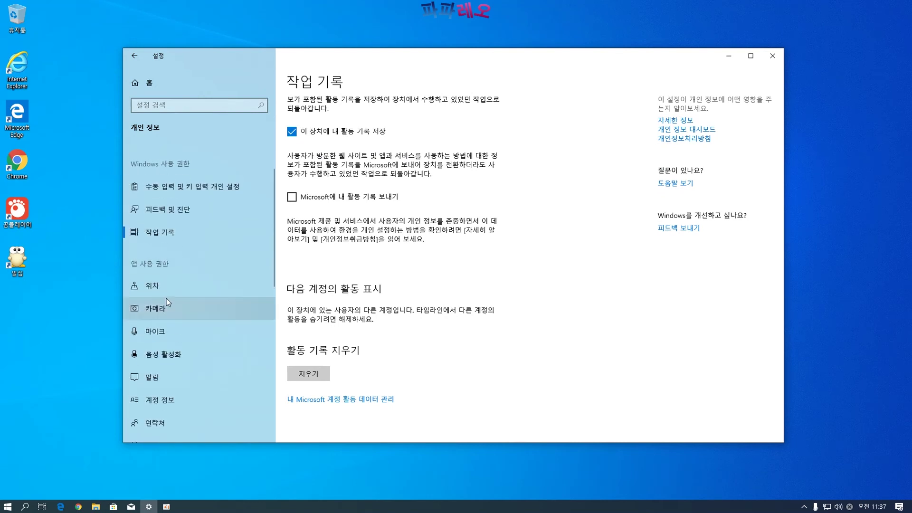
# Review the location, camera and microphone privacy pages
pyautogui.click(155, 289)
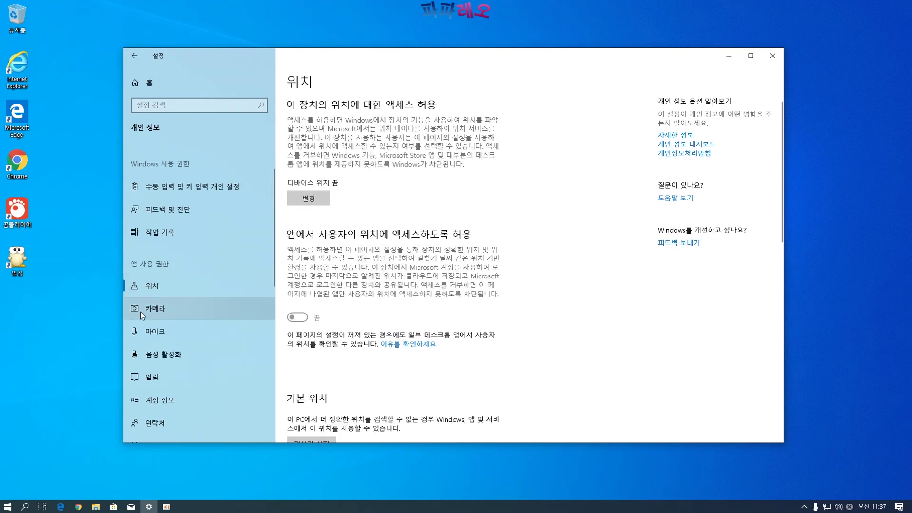
pyautogui.scroll(-3, 446, 297)
pyautogui.scroll(3, 440, 305)
pyautogui.scroll(-6, 439, 309)
pyautogui.scroll(5, 439, 310)
pyautogui.click(164, 310)
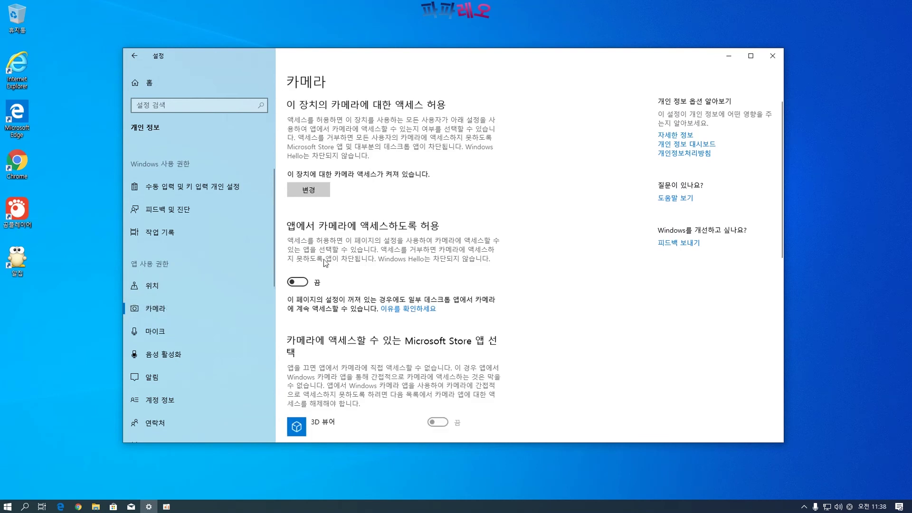
pyautogui.click(152, 331)
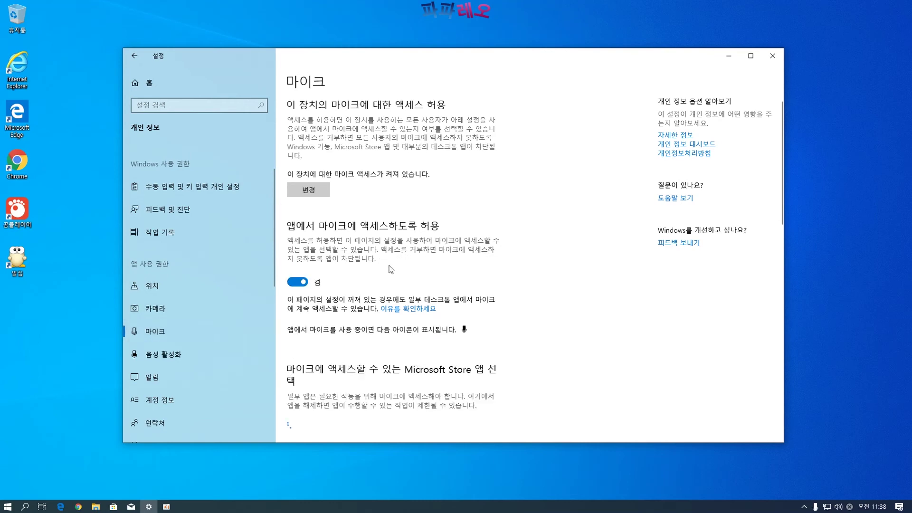
pyautogui.scroll(-2, 356, 277)
pyautogui.scroll(-4, 469, 227)
pyautogui.scroll(-4, 469, 227)
pyautogui.scroll(-3, 361, 152)
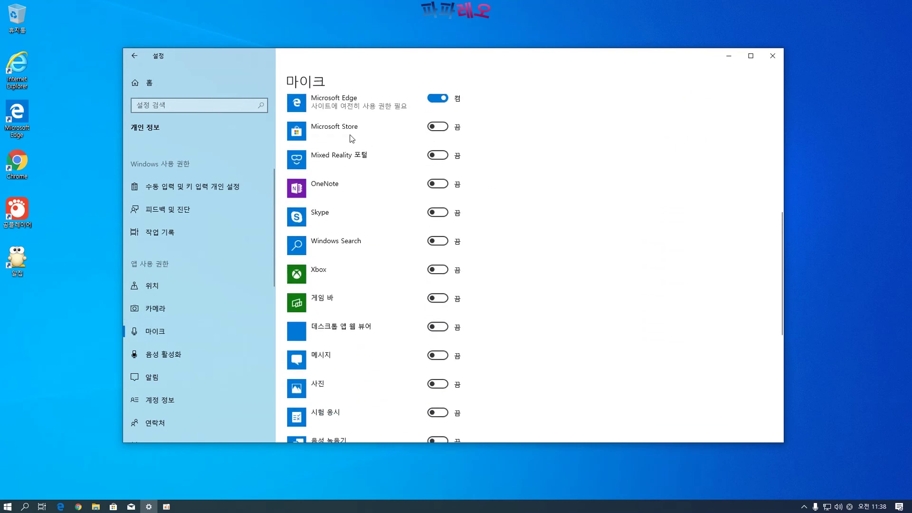
pyautogui.scroll(-5, 445, 275)
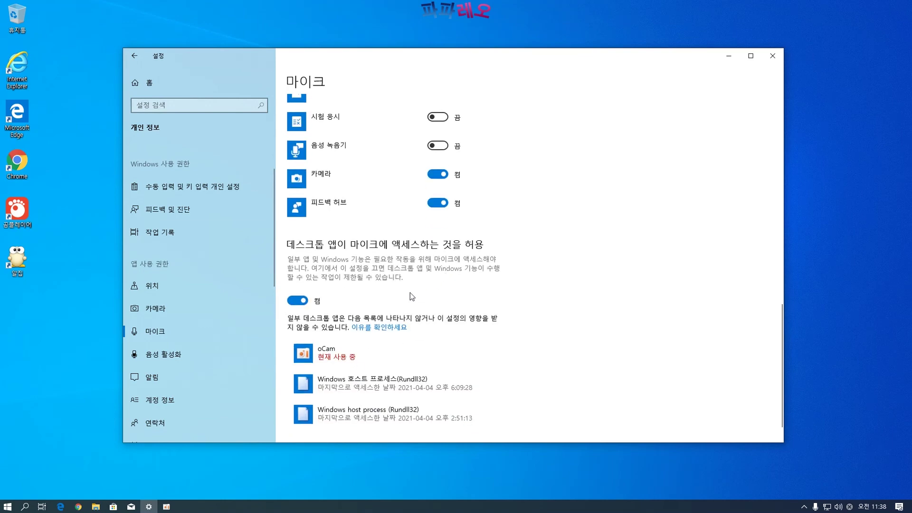
pyautogui.scroll(-1, 404, 298)
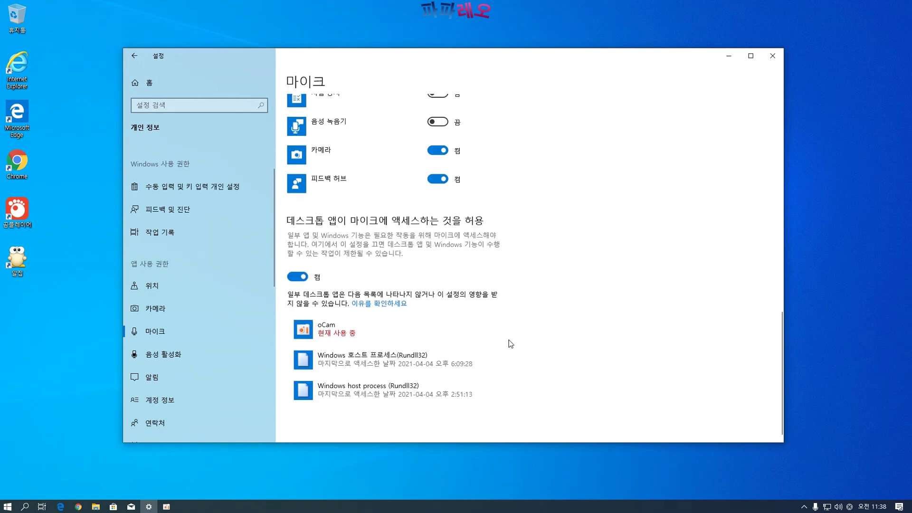
pyautogui.scroll(10, 422, 238)
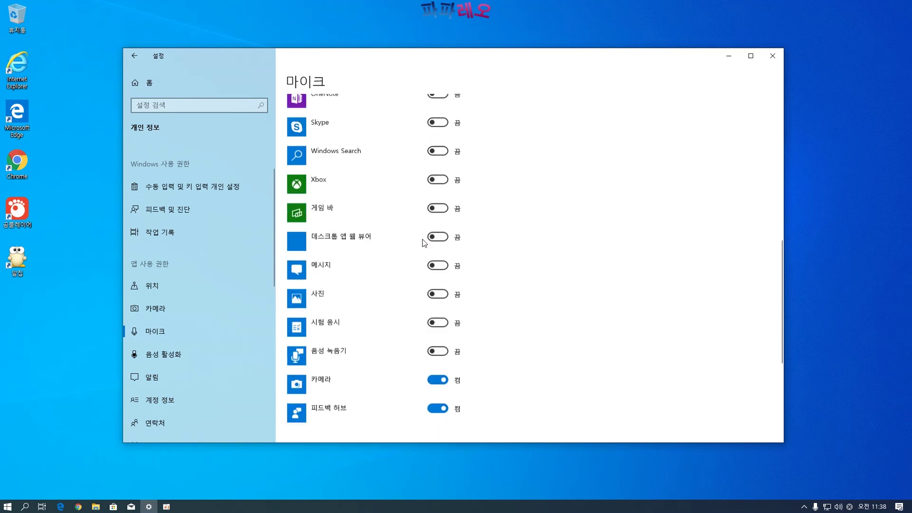
# After voice activation, toggle app notification access and leave it off; view Account info
pyautogui.click(156, 355)
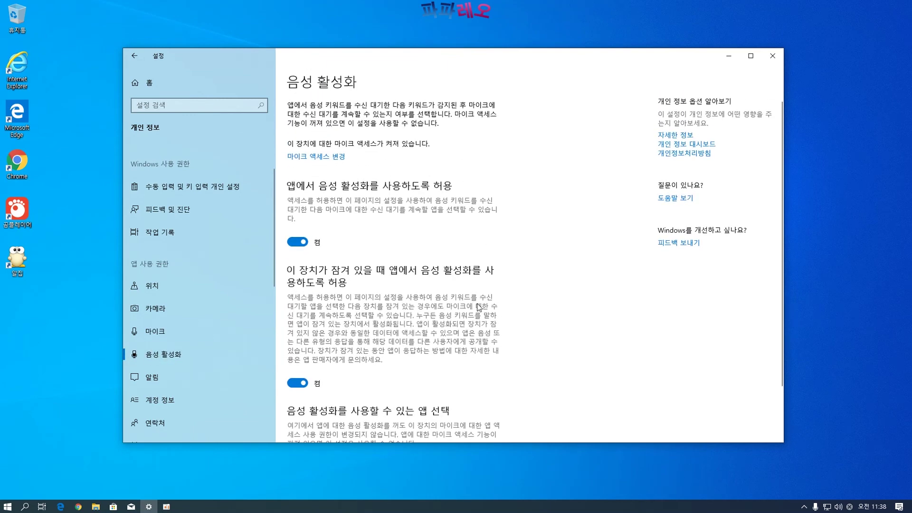
pyautogui.scroll(-3, 196, 349)
pyautogui.click(195, 243)
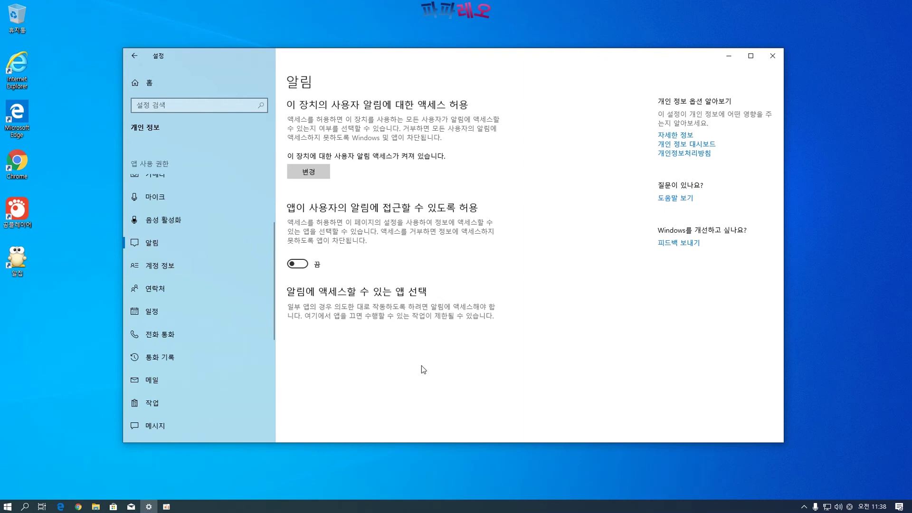
pyautogui.click(299, 264)
pyautogui.click(300, 265)
pyautogui.click(291, 266)
pyautogui.click(297, 264)
pyautogui.click(182, 269)
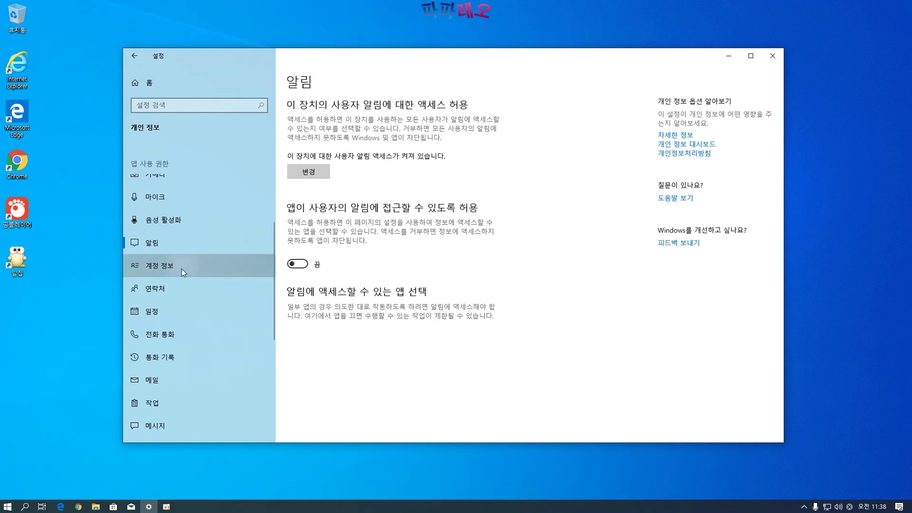
pyautogui.scroll(-2, 497, 307)
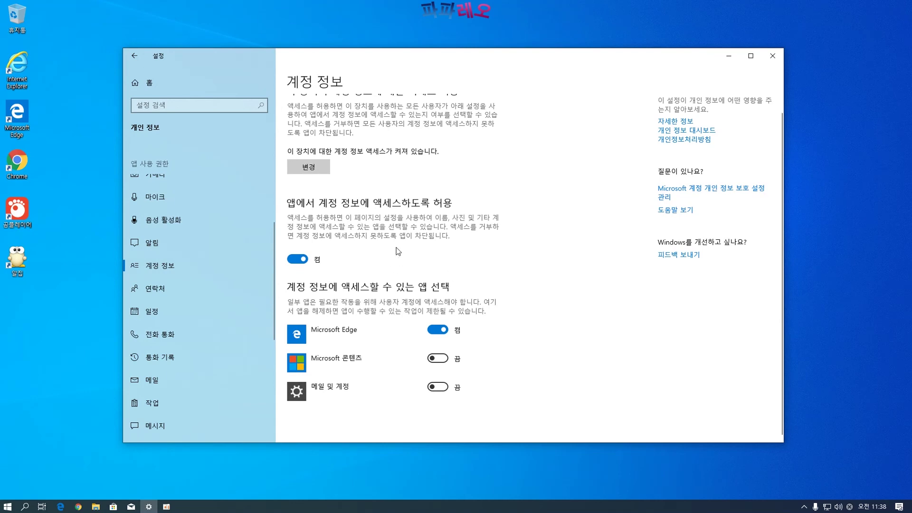
# Look over the contacts, calendar and phone calls privacy pages
pyautogui.scroll(2, 475, 293)
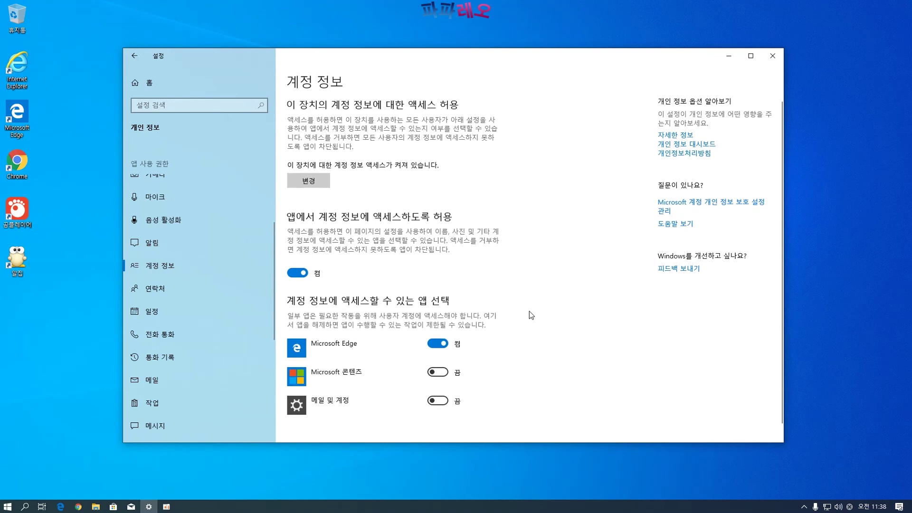
pyautogui.click(195, 287)
pyautogui.scroll(-3, 480, 326)
pyautogui.scroll(3, 482, 325)
pyautogui.click(158, 315)
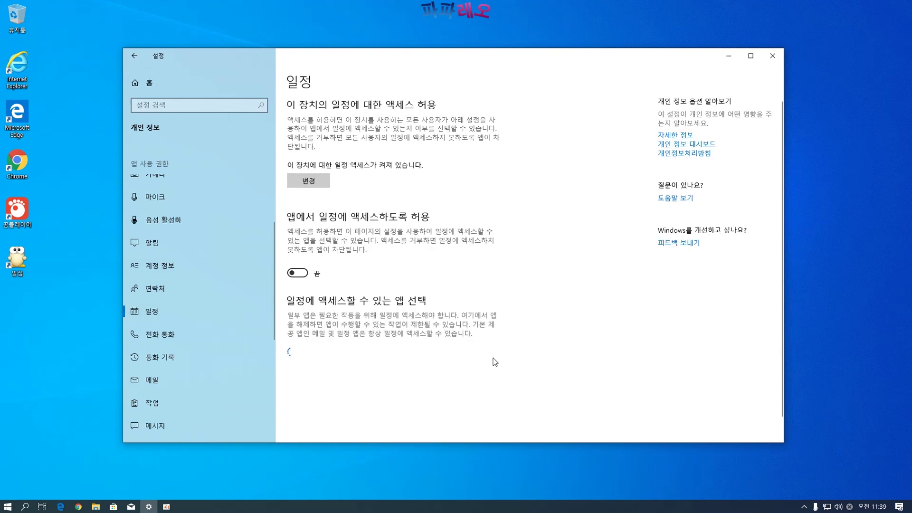
pyautogui.scroll(-1, 532, 323)
pyautogui.scroll(1, 532, 326)
pyautogui.click(187, 341)
pyautogui.scroll(-1, 542, 314)
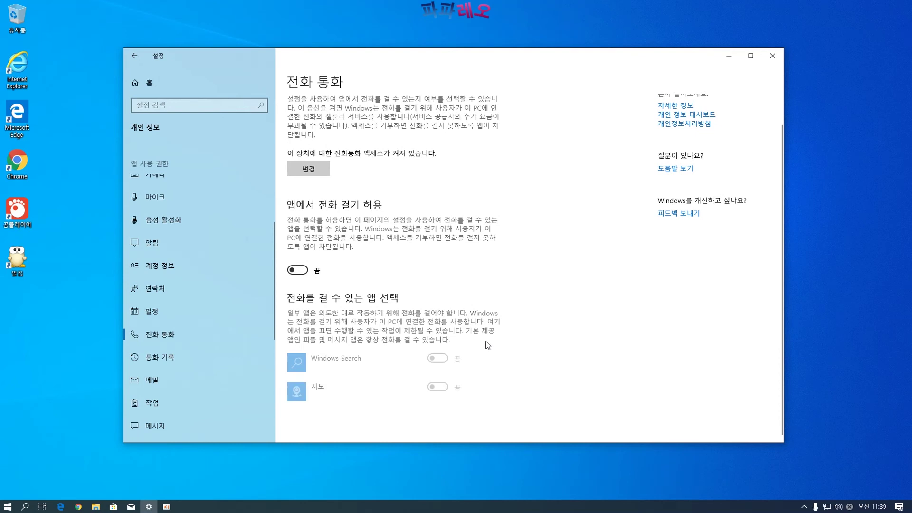
pyautogui.scroll(1, 498, 324)
# Review the call history, email, tasks, messaging, radios and other devices privacy pages
pyautogui.click(151, 356)
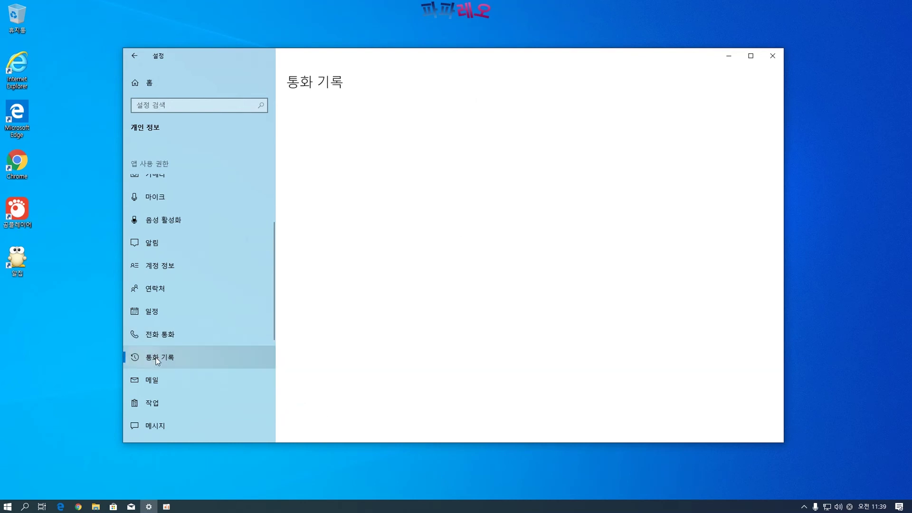
pyautogui.scroll(-1, 520, 308)
pyautogui.scroll(1, 520, 312)
pyautogui.scroll(-3, 200, 335)
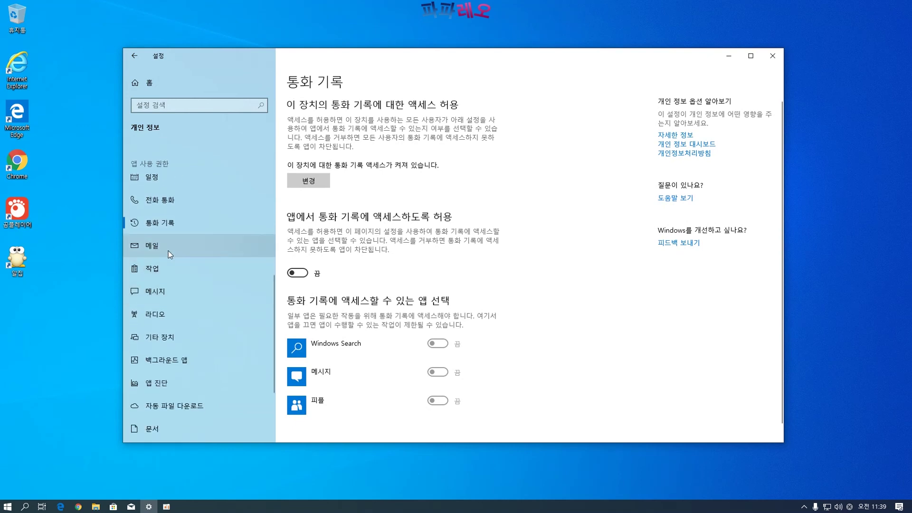
pyautogui.click(170, 246)
pyautogui.scroll(-1, 504, 285)
pyautogui.scroll(1, 280, 284)
pyautogui.click(172, 275)
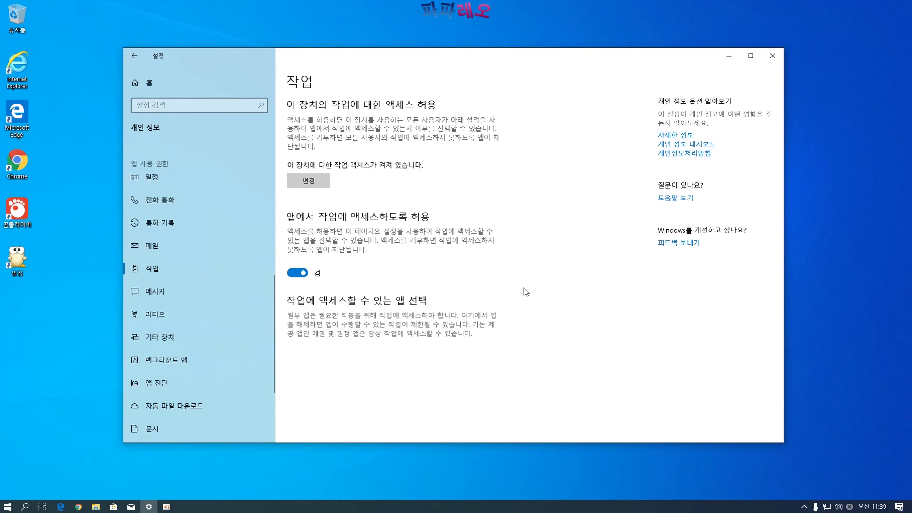
pyautogui.click(198, 300)
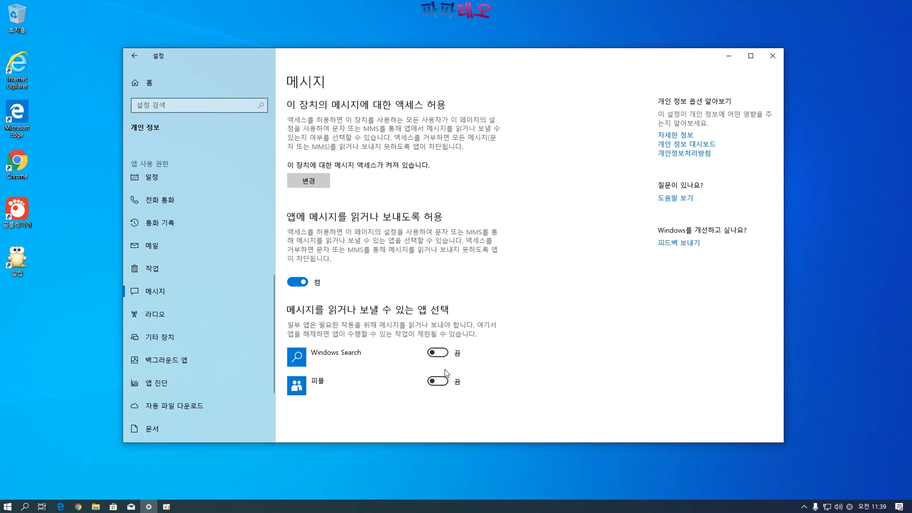
pyautogui.click(172, 313)
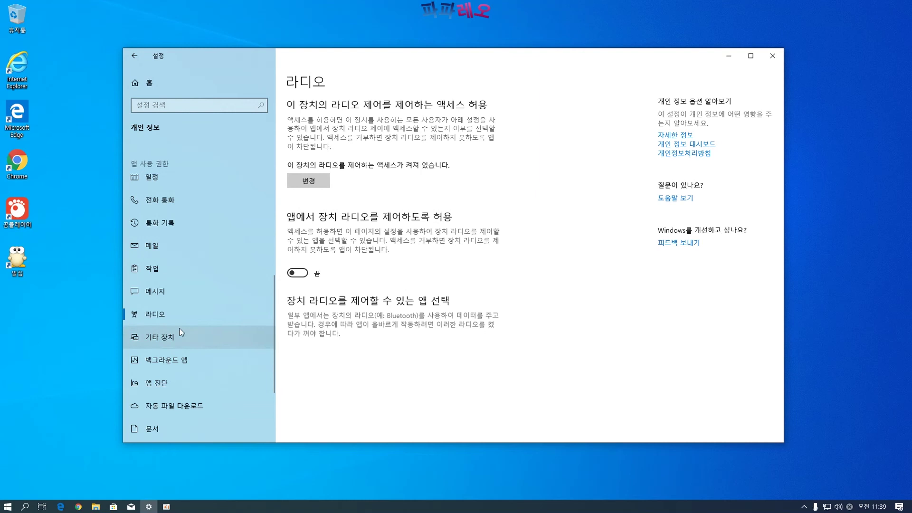
pyautogui.click(163, 342)
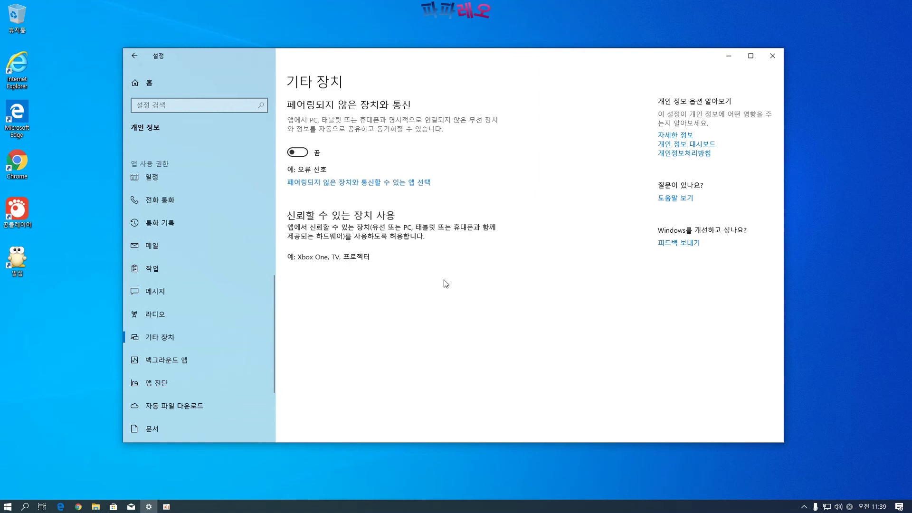
# On Background apps, switch 백그라운드에서 앱 실행 on, then off for all apps
pyautogui.click(215, 360)
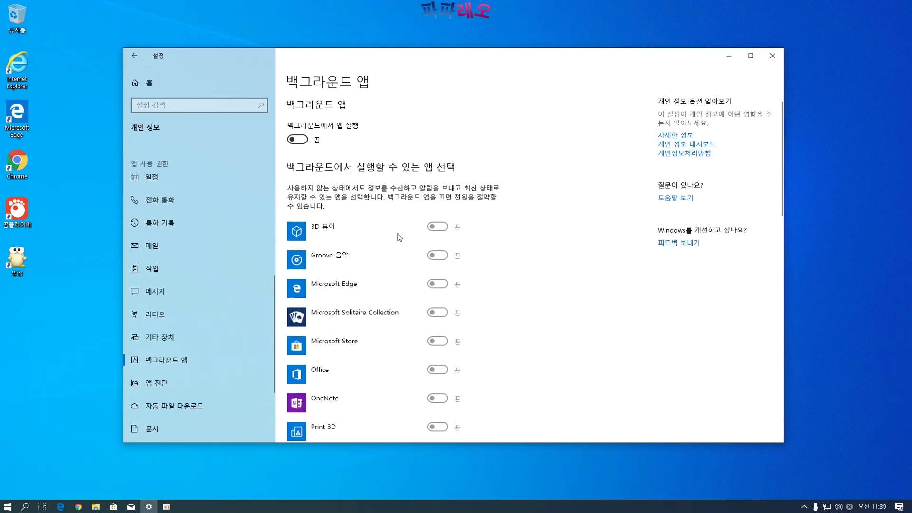
pyautogui.click(299, 139)
pyautogui.scroll(-10, 376, 287)
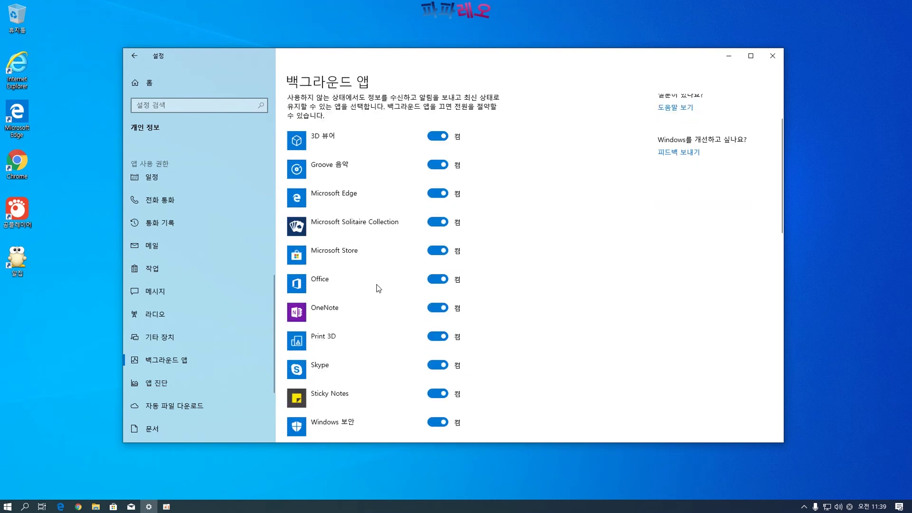
pyautogui.scroll(-3, 379, 288)
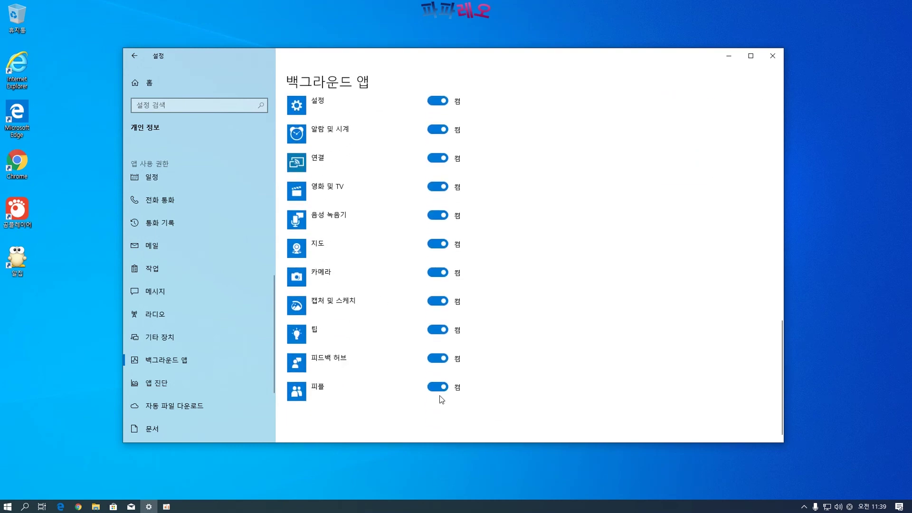
pyautogui.scroll(15, 420, 403)
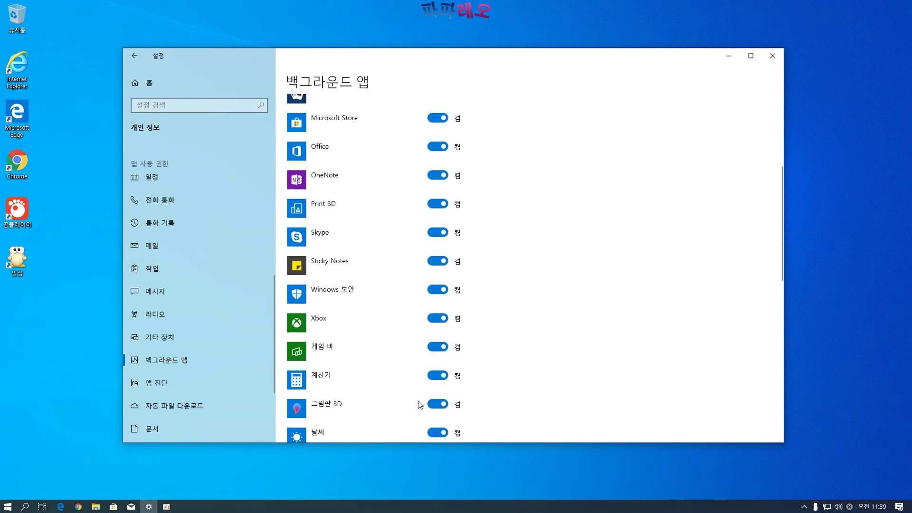
pyautogui.scroll(5, 415, 403)
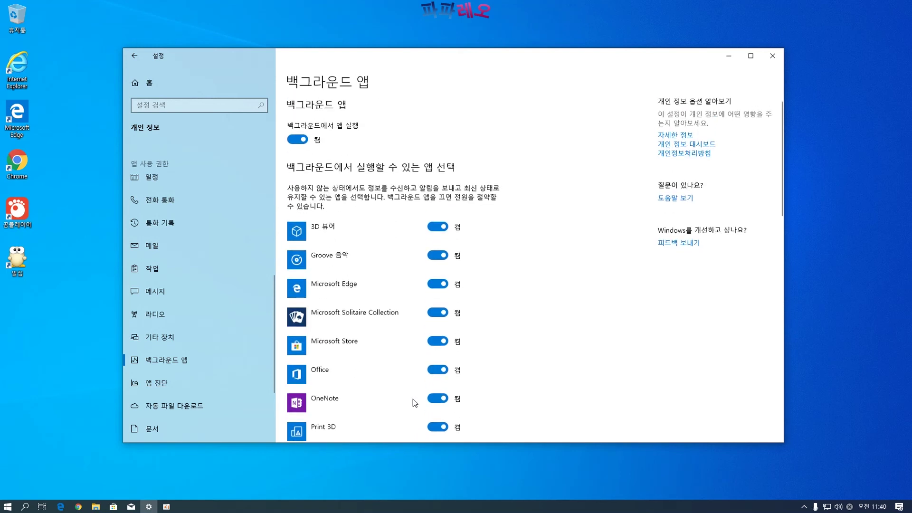
pyautogui.click(296, 139)
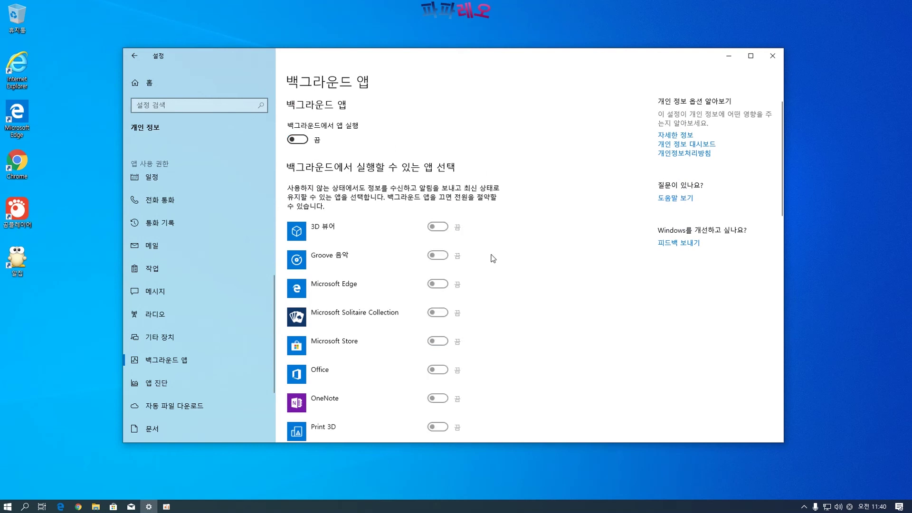
pyautogui.scroll(-10, 492, 257)
pyautogui.scroll(9, 489, 255)
pyautogui.scroll(1, 489, 254)
# Bring up the Start menu app list, dismiss it, and scroll the privacy page
pyautogui.click(10, 507)
pyautogui.scroll(-10, 89, 367)
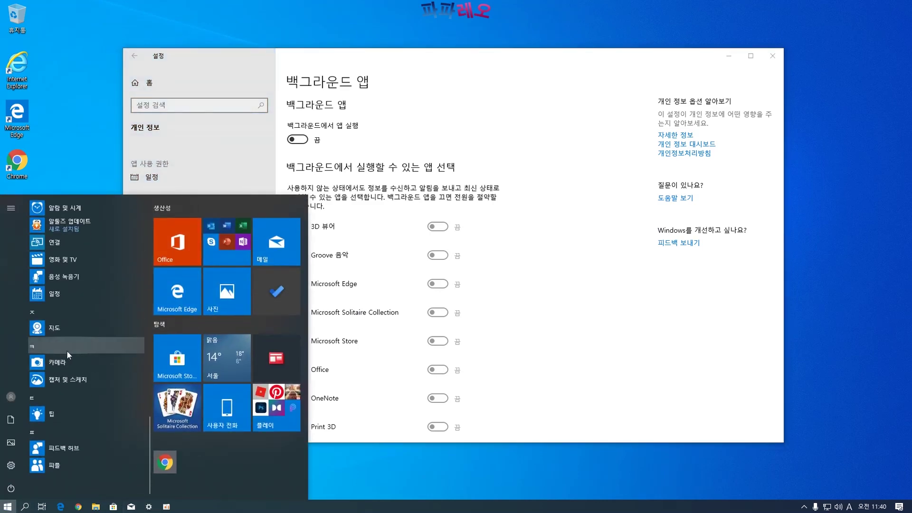
pyautogui.click(124, 166)
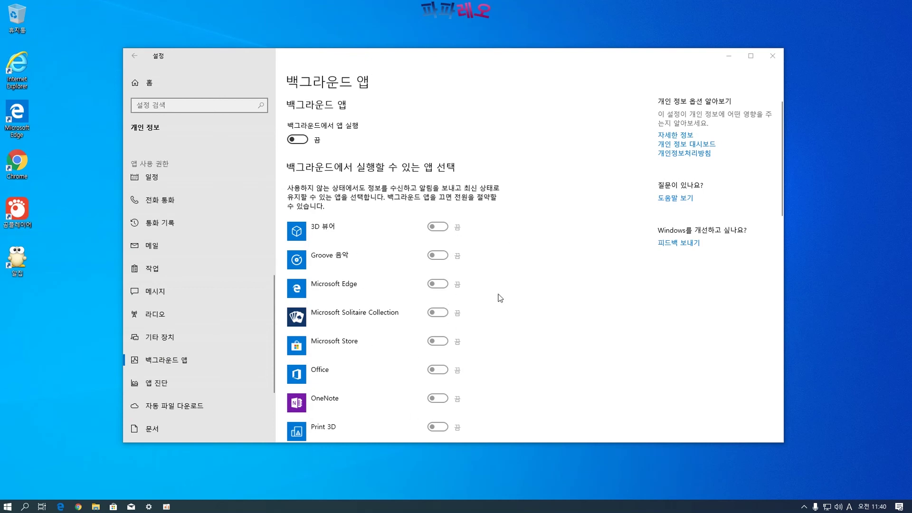
pyautogui.scroll(-5, 491, 299)
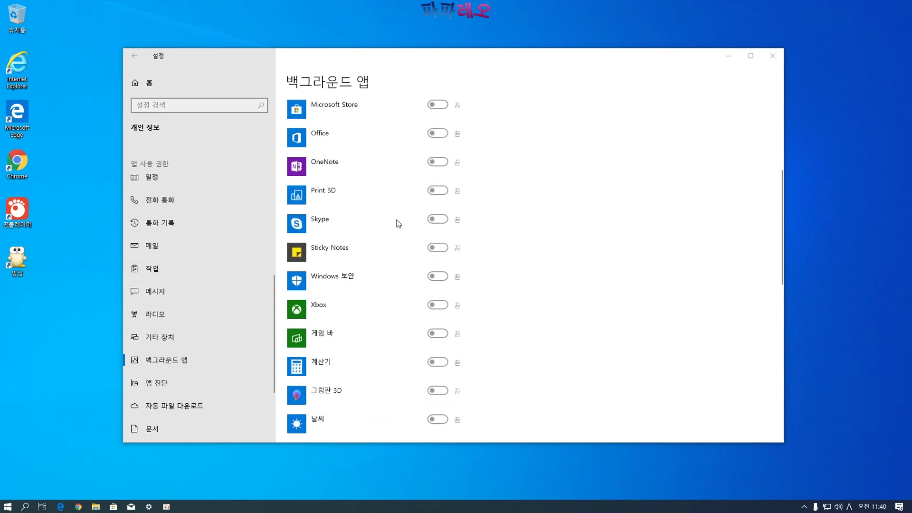
pyautogui.scroll(-2, 537, 309)
pyautogui.scroll(6, 515, 318)
pyautogui.scroll(-7, 506, 311)
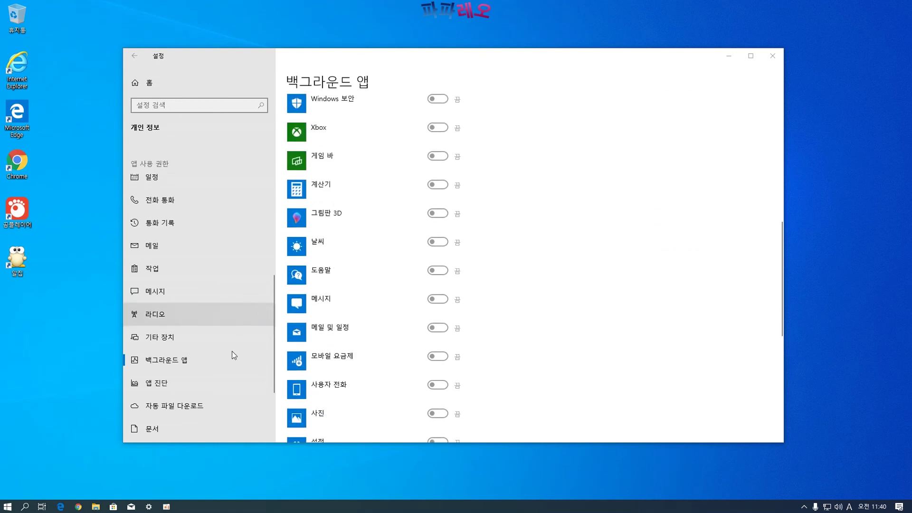
# Pass through app diagnostics, automatic file downloads and Documents privacy pages, then return Home
pyautogui.click(181, 382)
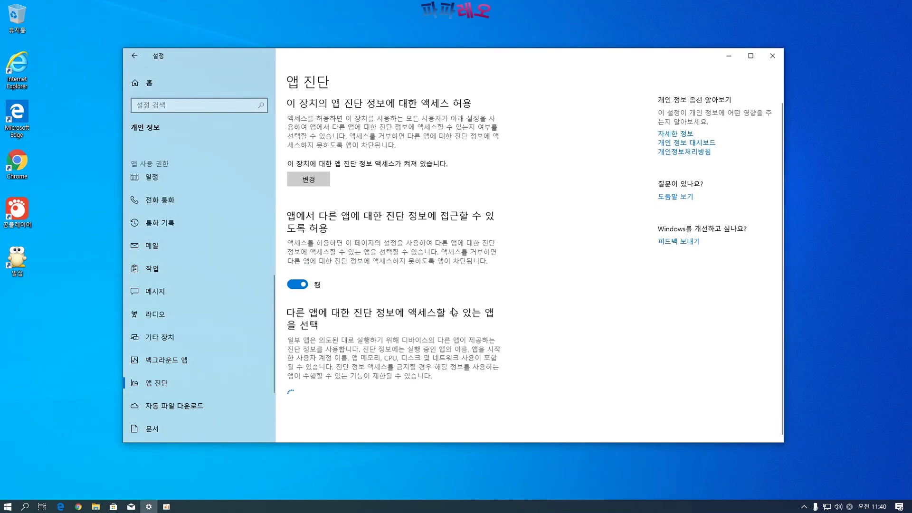
pyautogui.click(176, 410)
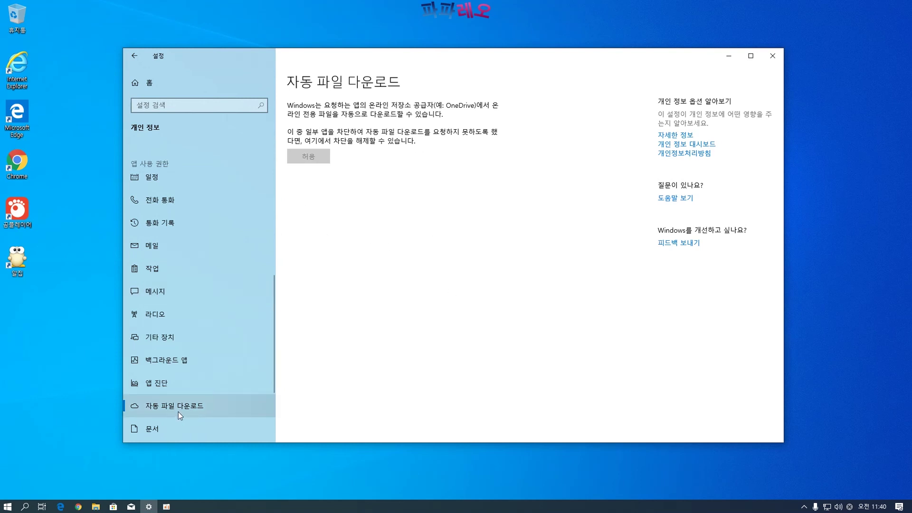
pyautogui.click(174, 428)
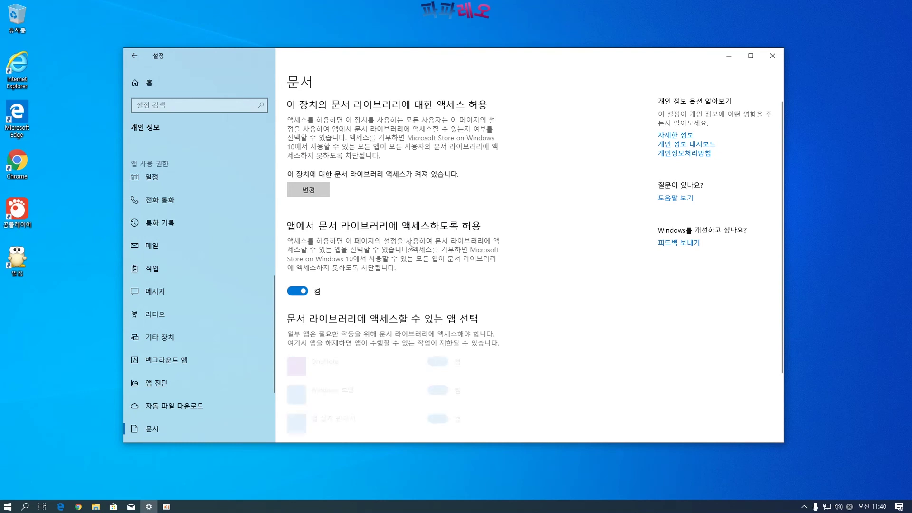
pyautogui.scroll(-3, 410, 232)
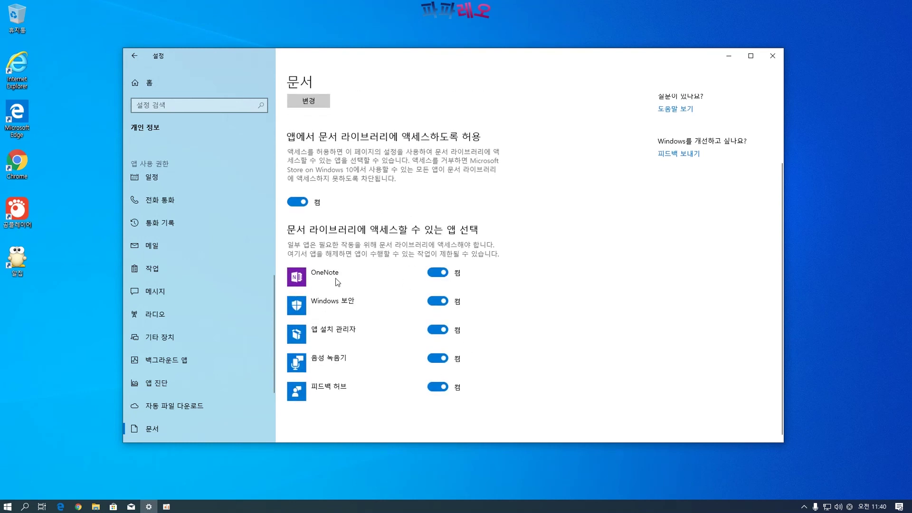
pyautogui.scroll(3, 395, 391)
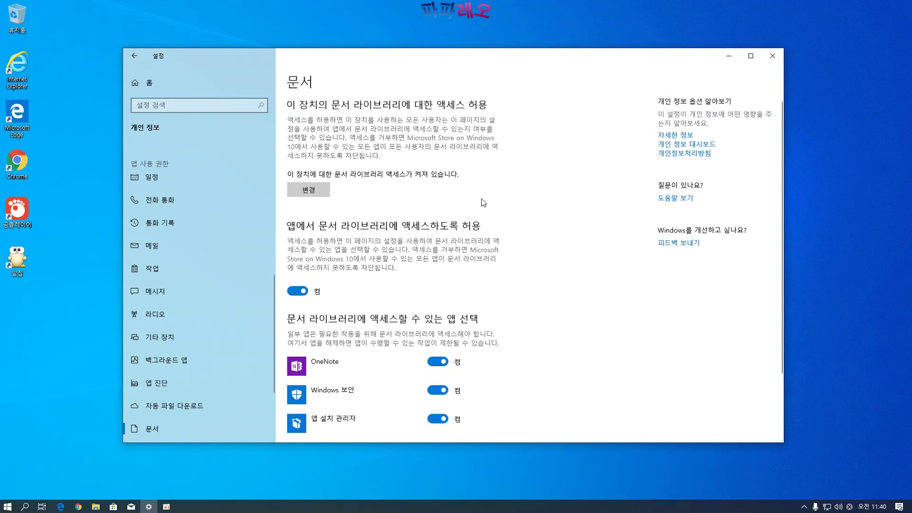
pyautogui.click(135, 84)
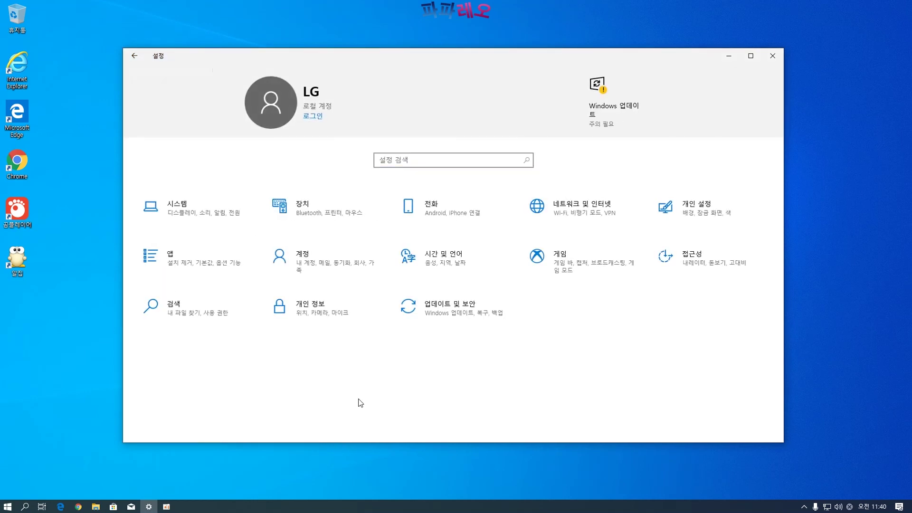
# Open Update & Security, view Delivery Optimization, then the Windows Security overview, where only Account protection needs action
pyautogui.click(455, 318)
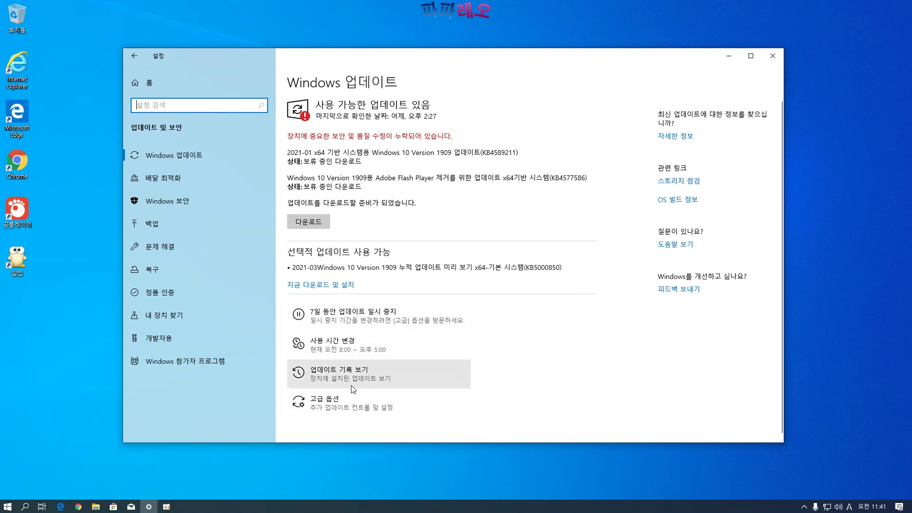
pyautogui.click(146, 182)
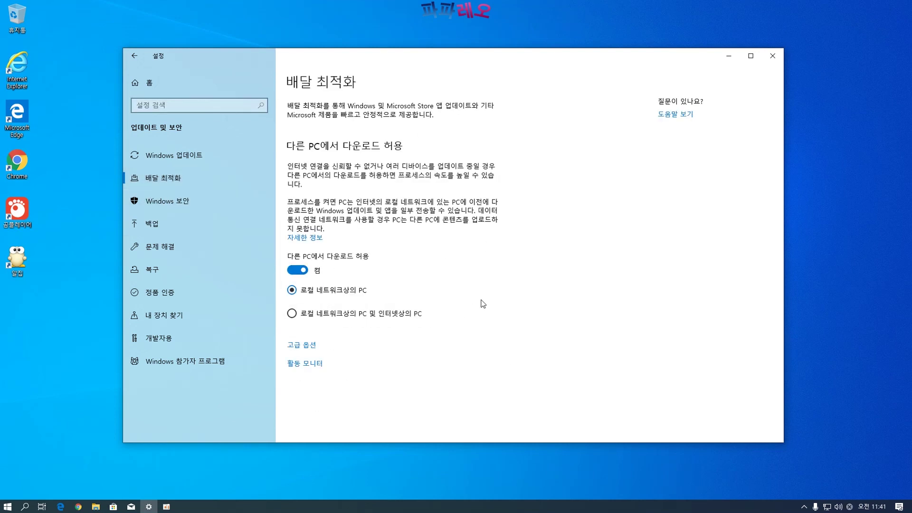
pyautogui.click(173, 200)
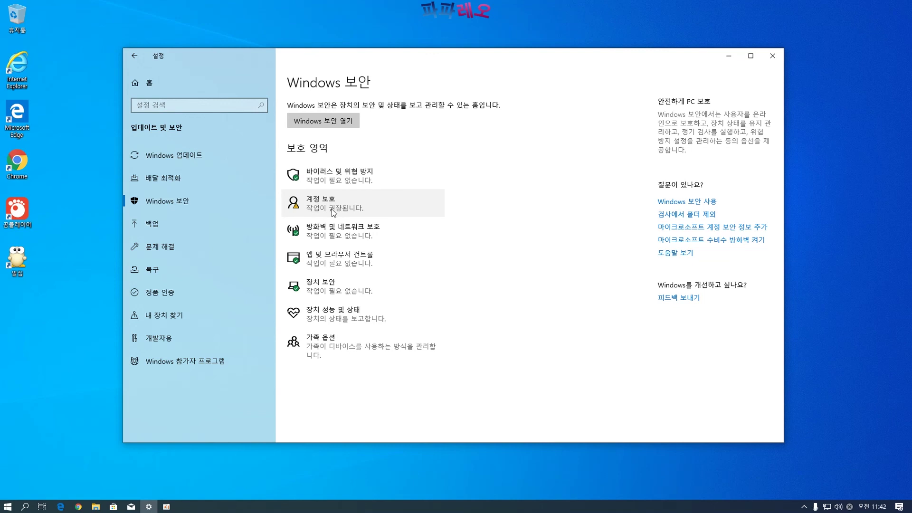
pyautogui.click(332, 209)
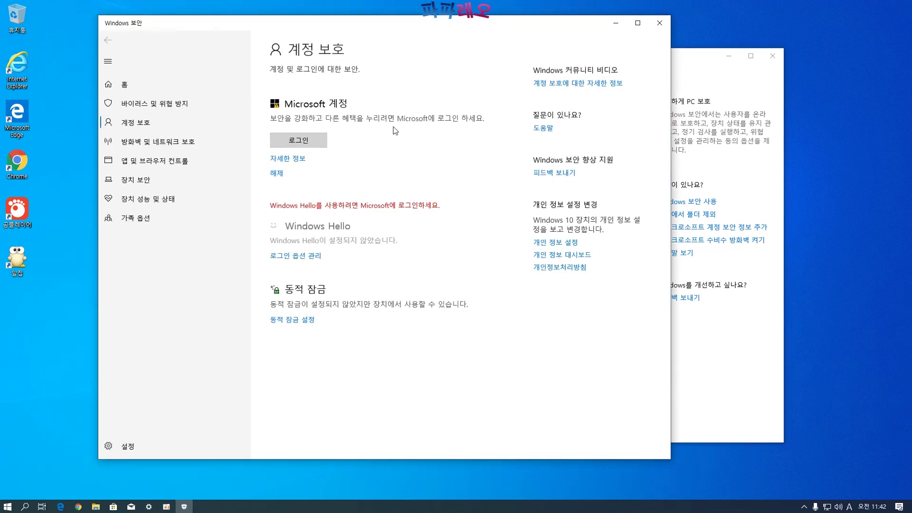
pyautogui.click(659, 23)
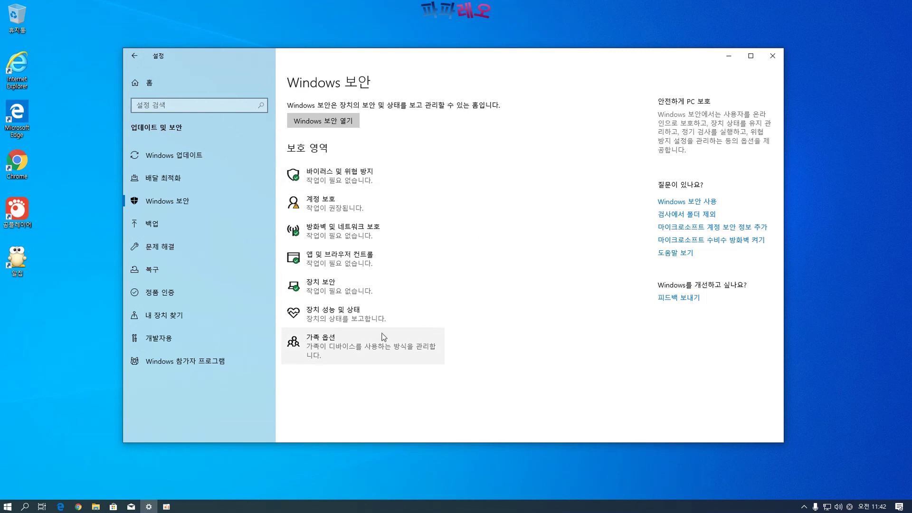
pyautogui.click(336, 238)
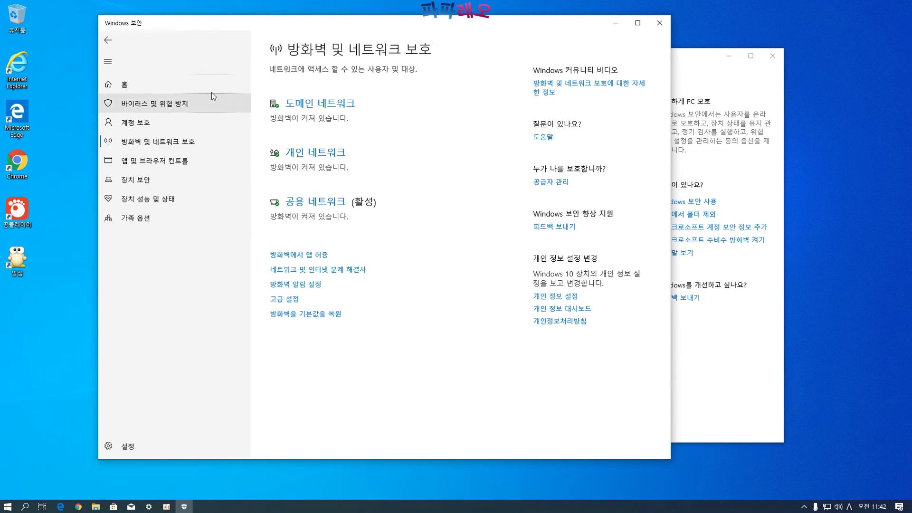
pyautogui.click(659, 24)
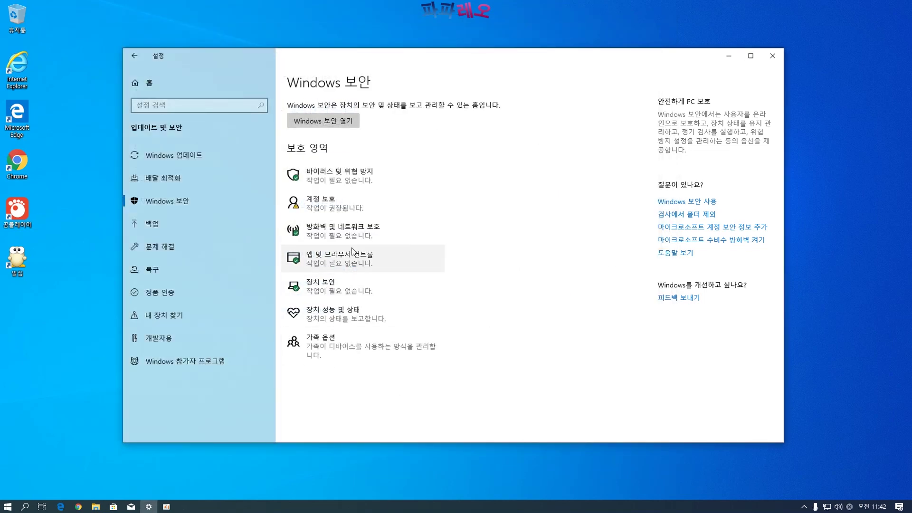
pyautogui.click(324, 264)
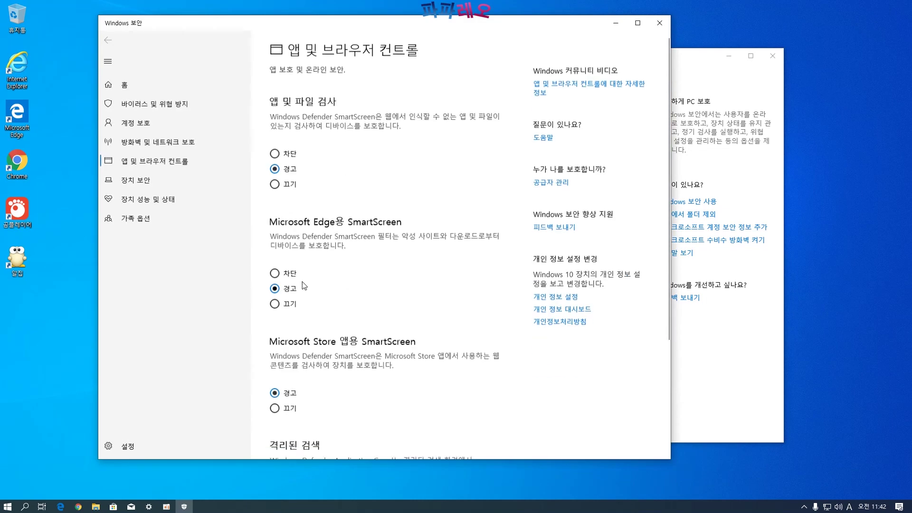
pyautogui.scroll(-3, 421, 204)
pyautogui.scroll(3, 421, 204)
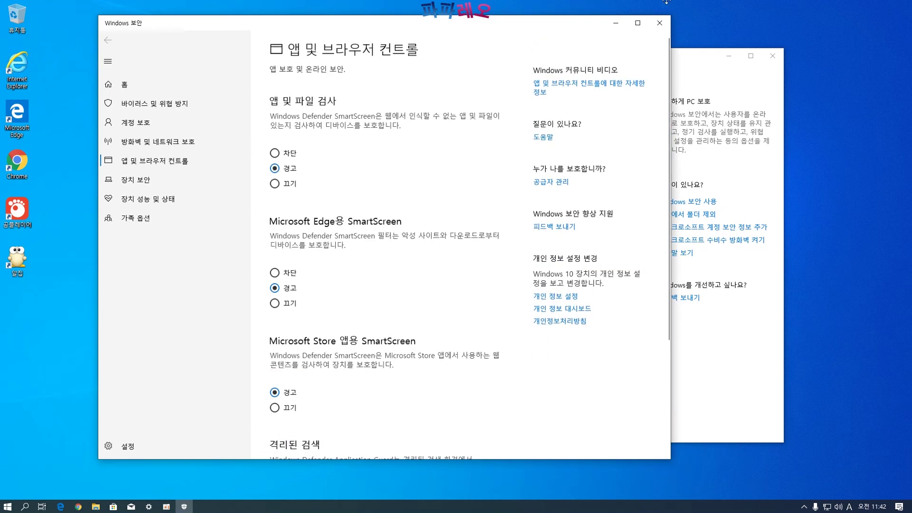
pyautogui.click(659, 22)
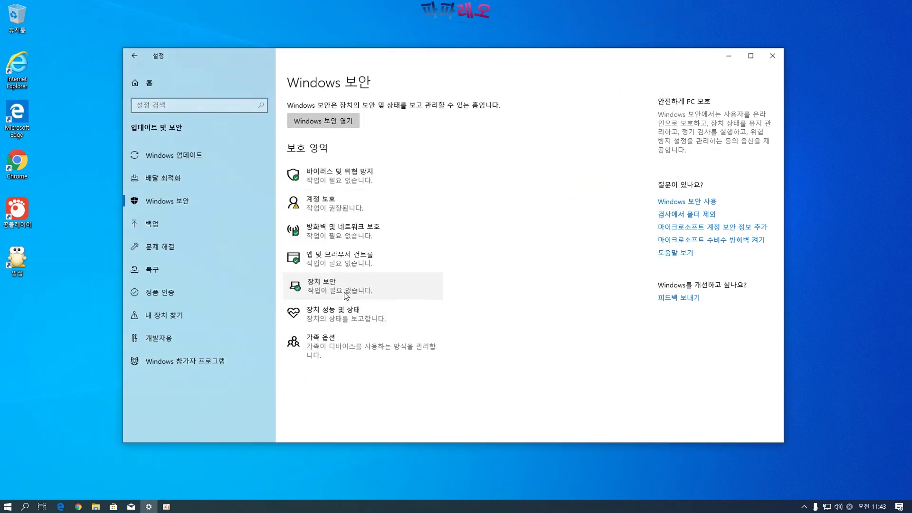
pyautogui.click(344, 292)
pyautogui.click(654, 21)
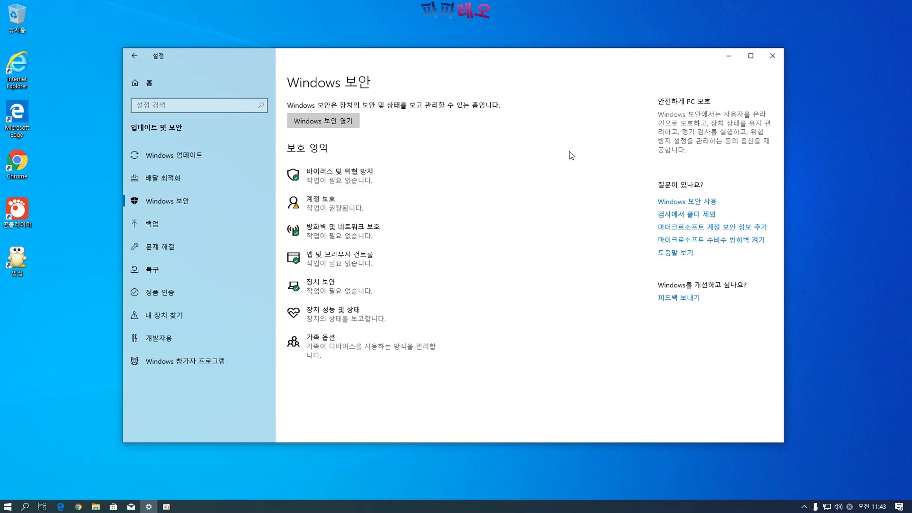
pyautogui.click(302, 319)
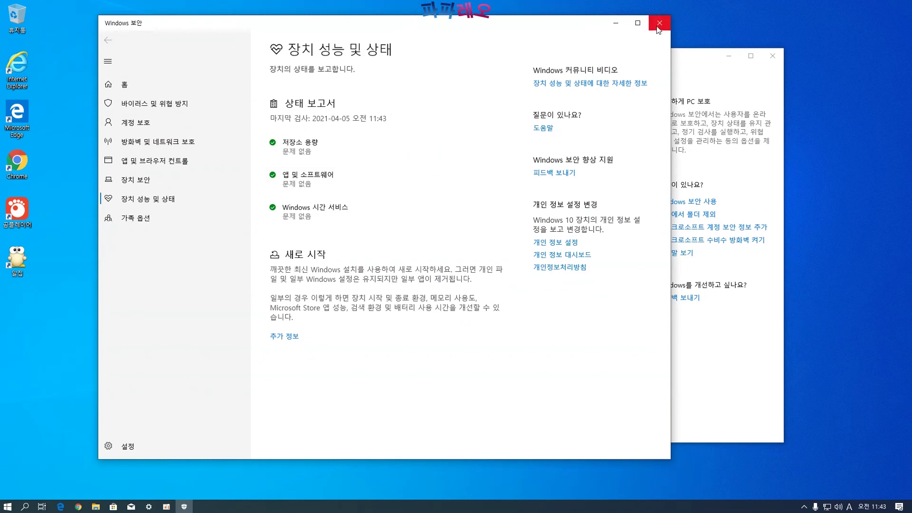
pyautogui.click(617, 27)
pyautogui.click(340, 339)
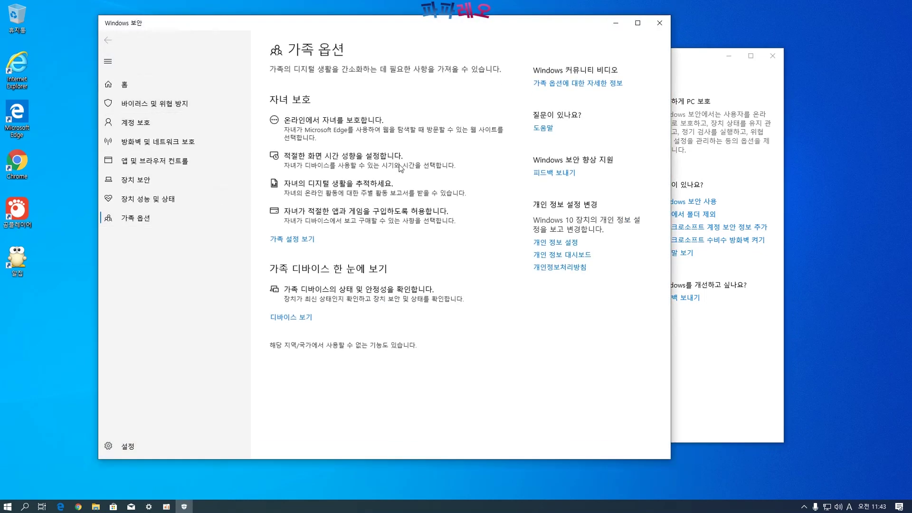
pyautogui.click(659, 23)
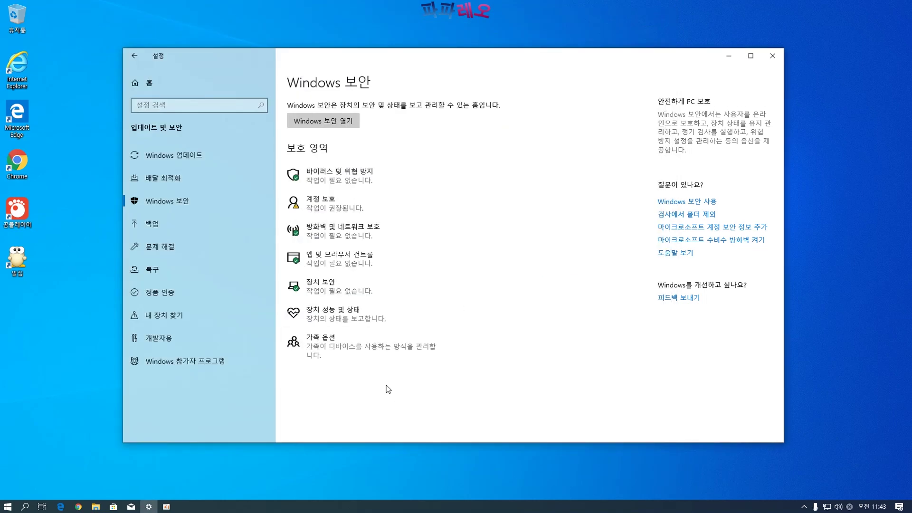
# View the Backup page, browse the Troubleshoot list of troubleshooters, then end on the Recovery page
pyautogui.click(144, 227)
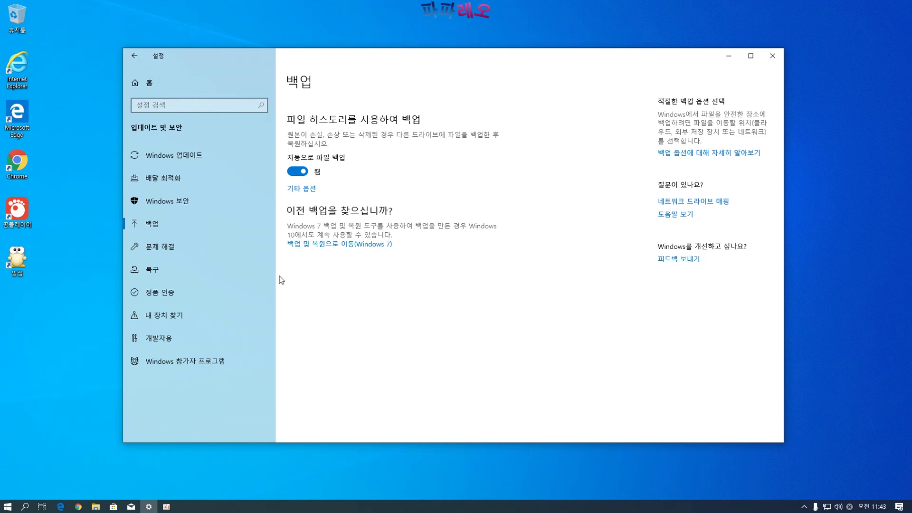
pyautogui.click(159, 247)
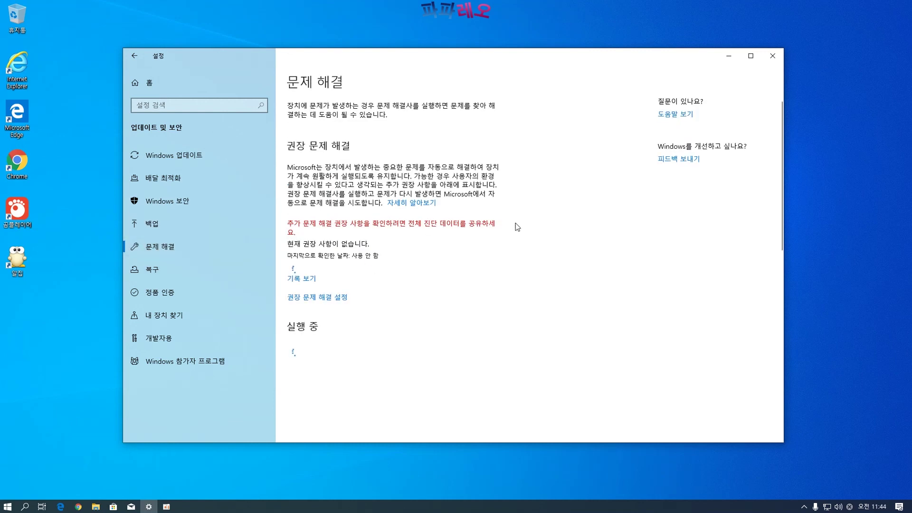
pyautogui.scroll(-10, 457, 255)
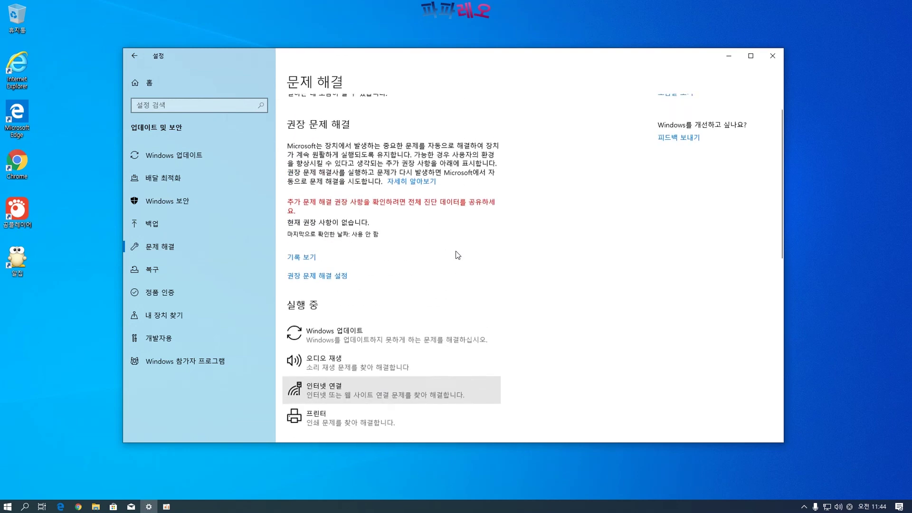
pyautogui.scroll(-6, 456, 255)
pyautogui.scroll(-5, 380, 135)
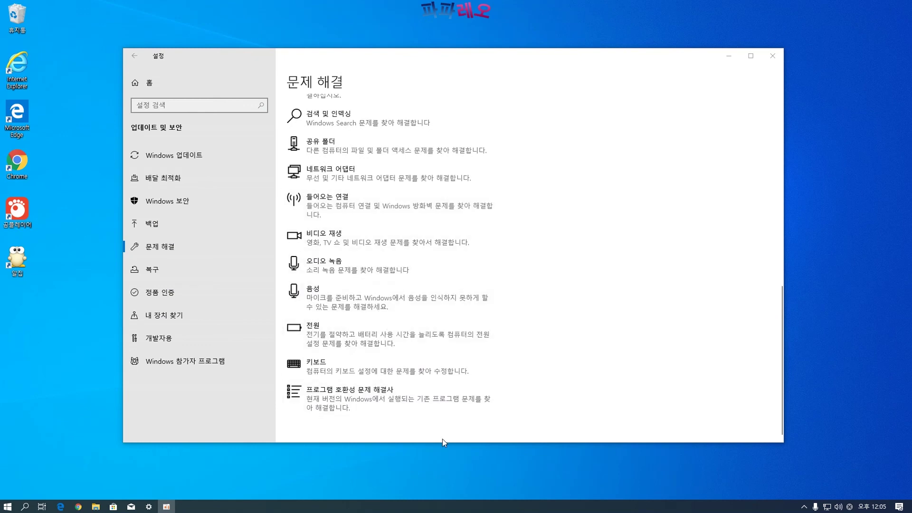
pyautogui.scroll(10, 332, 323)
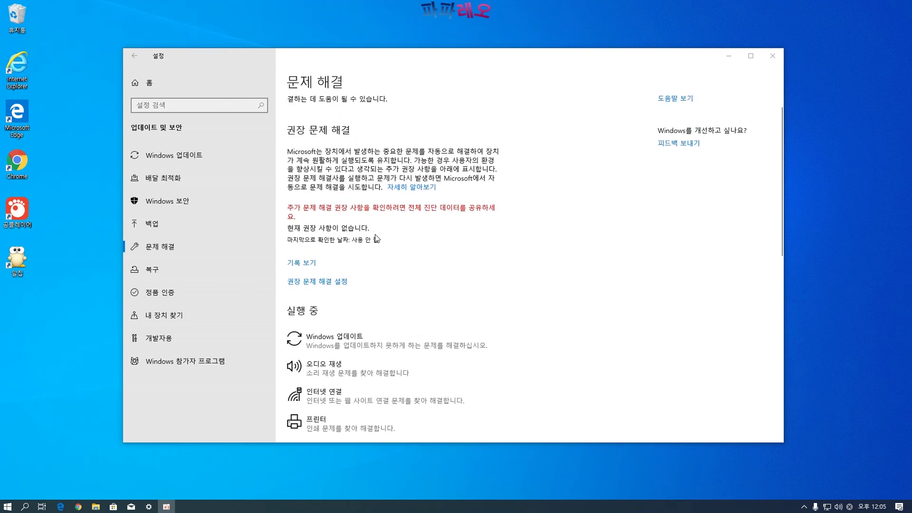
pyautogui.scroll(-5, 400, 164)
pyautogui.scroll(-3, 392, 219)
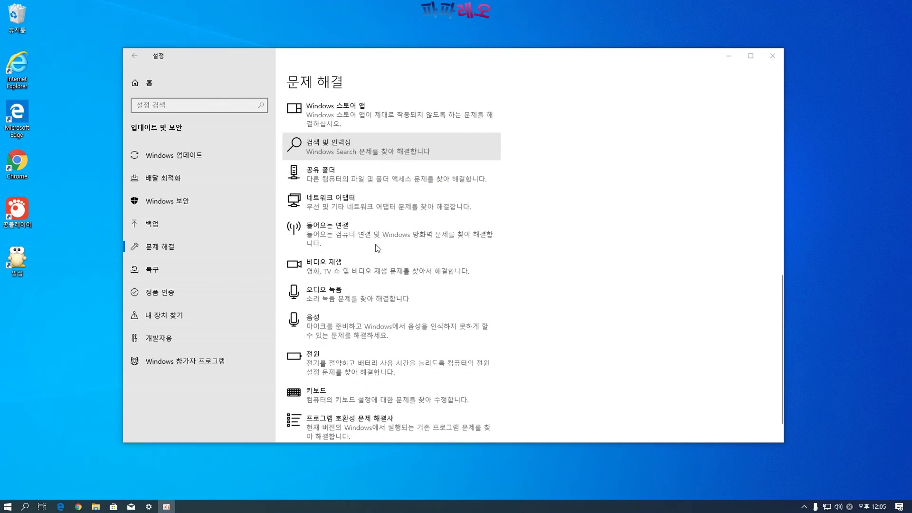
pyautogui.scroll(8, 375, 344)
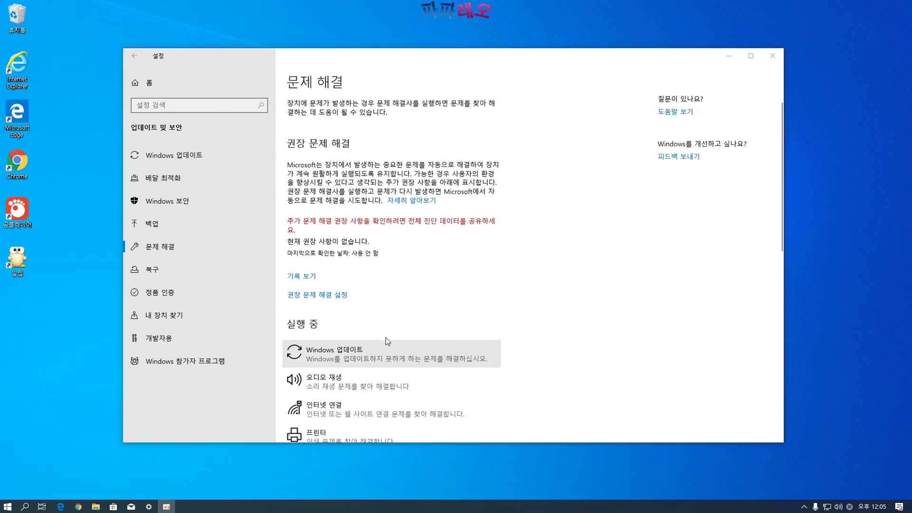
pyautogui.click(187, 269)
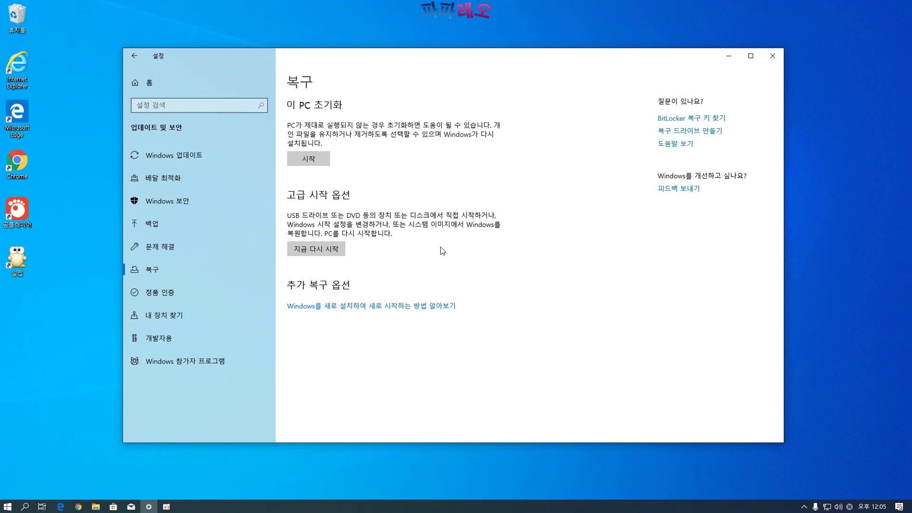
# View Activation, Find my device, For developers and Windows Insider Program in turn, then return to Settings Home
pyautogui.click(167, 294)
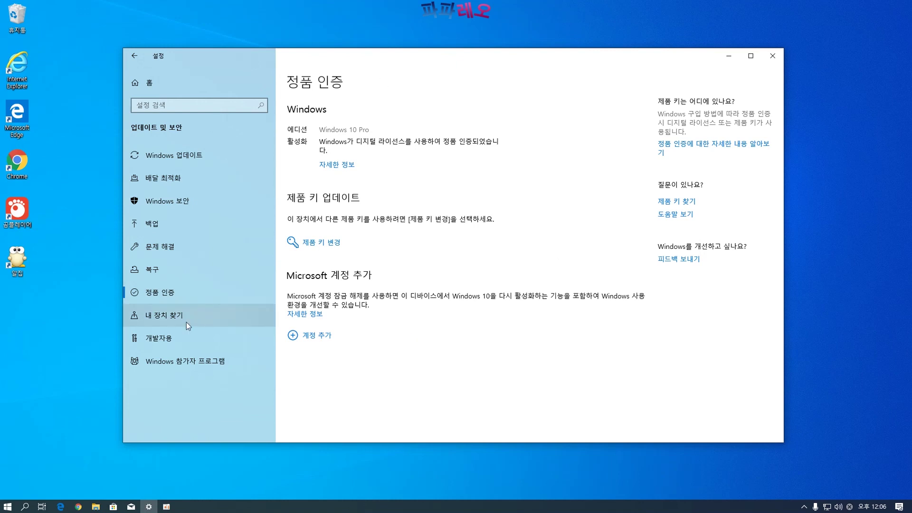
pyautogui.click(167, 318)
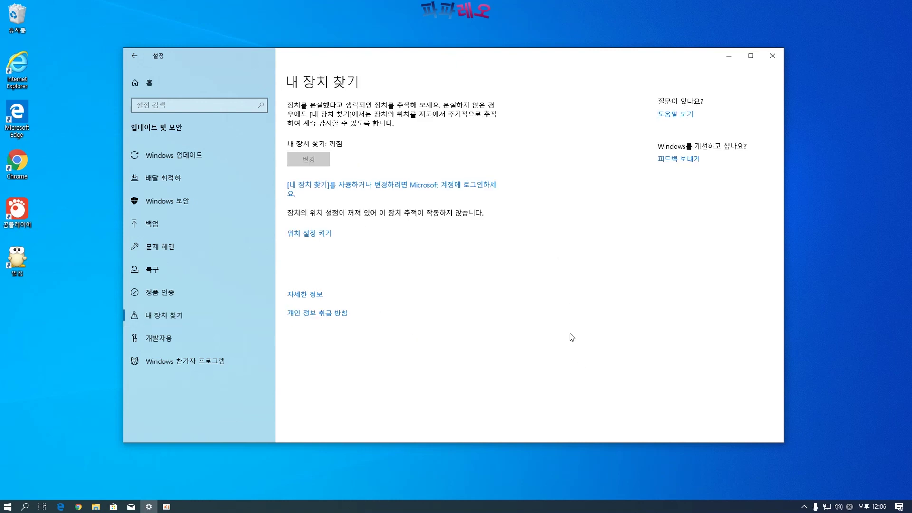
pyautogui.click(166, 346)
pyautogui.scroll(-10, 498, 328)
pyautogui.scroll(10, 495, 326)
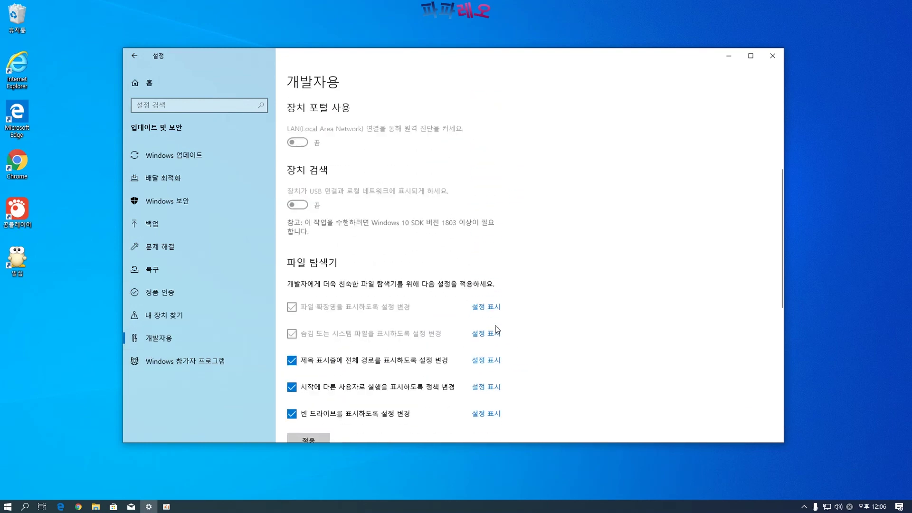
pyautogui.click(211, 362)
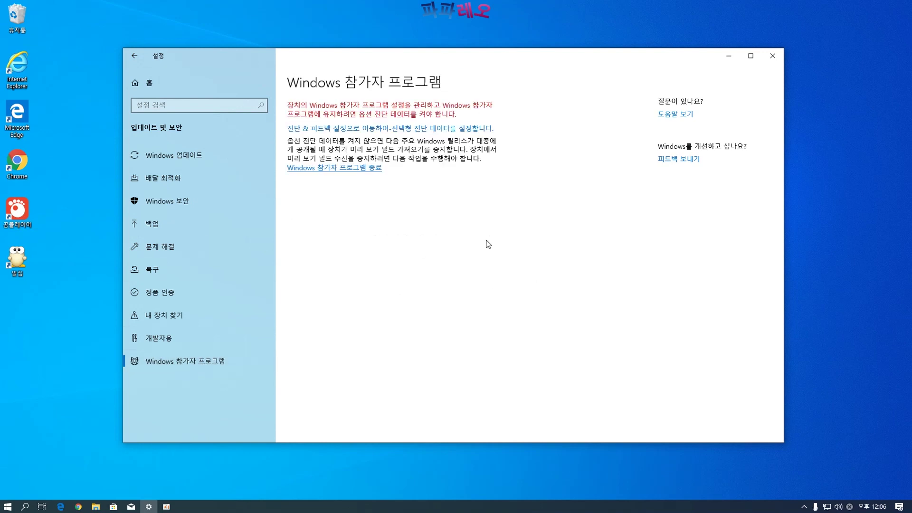
pyautogui.click(144, 85)
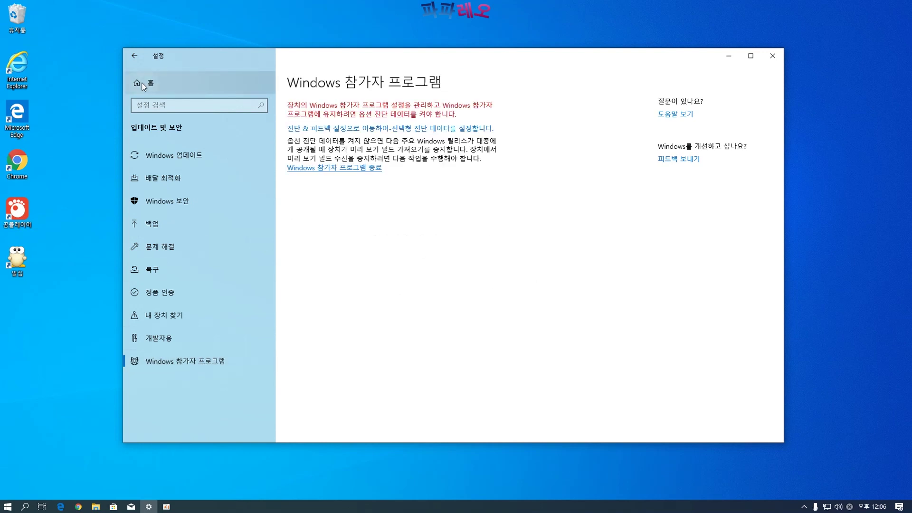